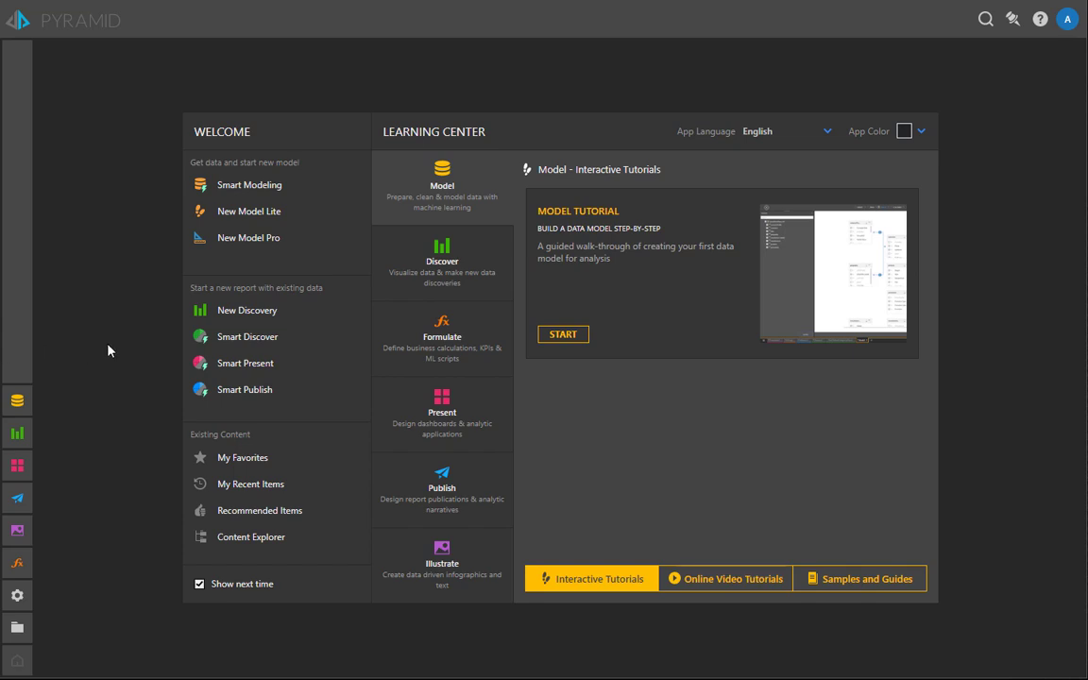
Start a new Pro model with a PostgreSQL source feeding five table selections, excluding both manufacturer tables
{"action": "left_click", "coordinate": [267, 244]}
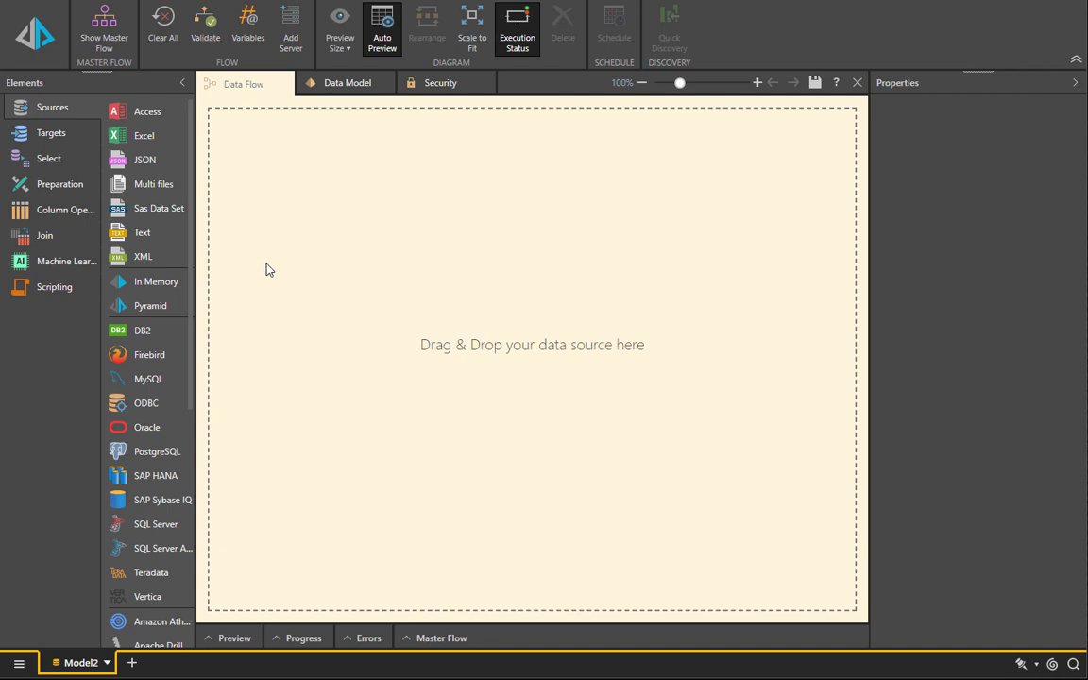
{"action": "left_click_drag", "start_coordinate": [197, 378], "coordinate": [250, 378]}
{"action": "left_click_drag", "start_coordinate": [172, 452], "coordinate": [348, 180]}
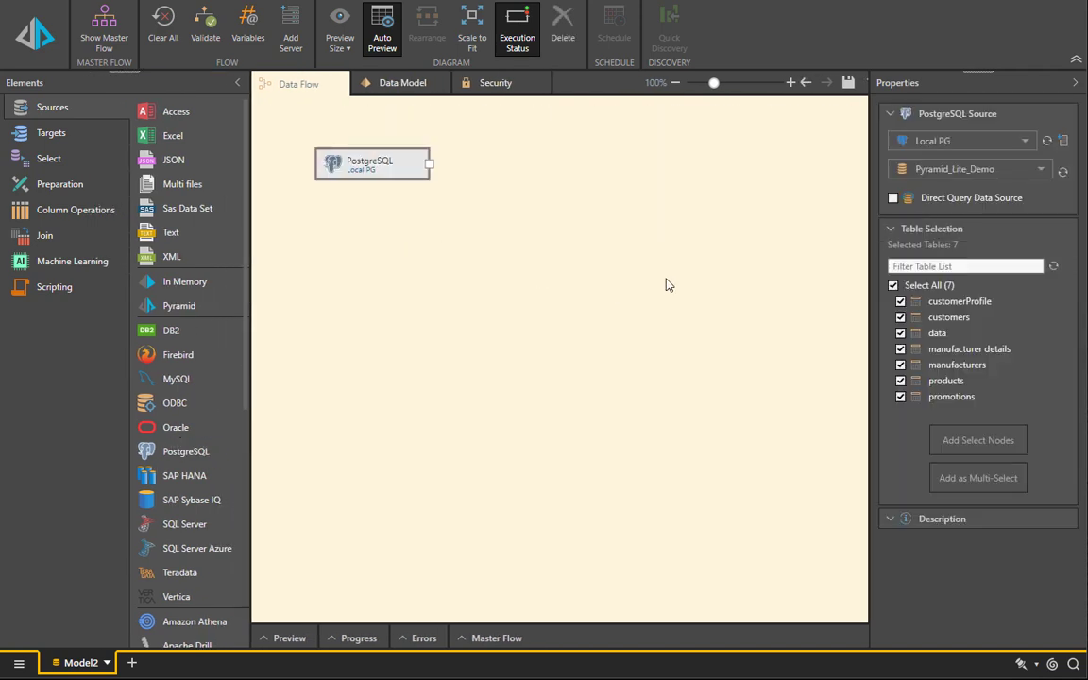
{"action": "left_click", "coordinate": [900, 348]}
{"action": "left_click", "coordinate": [900, 365]}
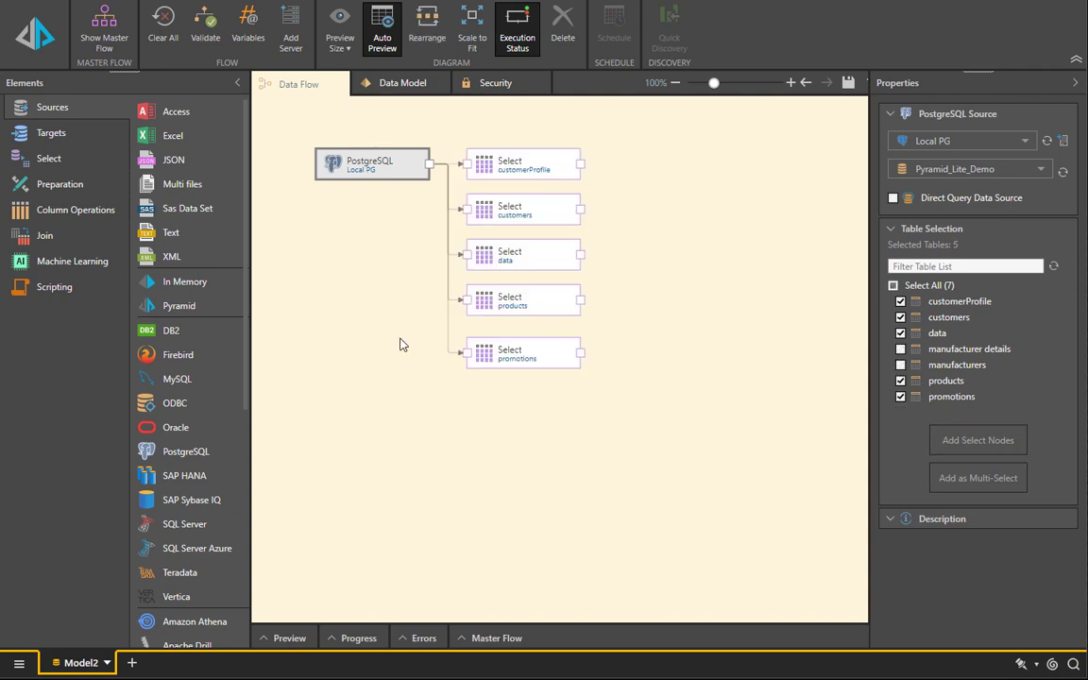
Add an Excel source from Sales Data.xlsx with selections for manufacturer details and manufacturers only
{"action": "left_click_drag", "start_coordinate": [163, 134], "coordinate": [337, 515]}
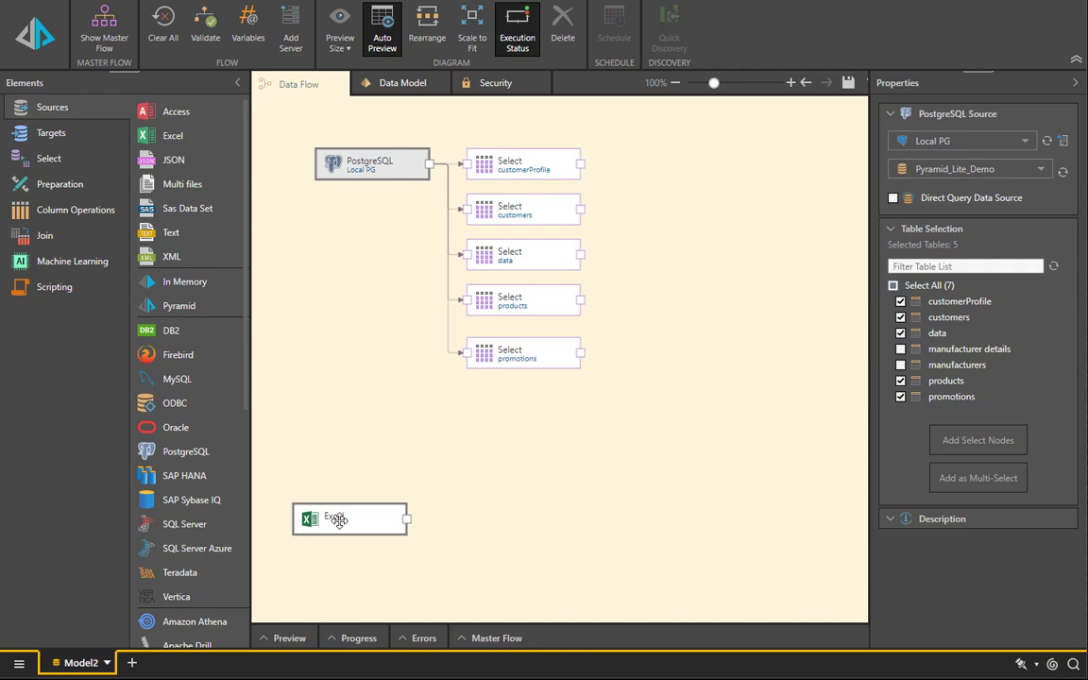
{"action": "left_click", "coordinate": [901, 223]}
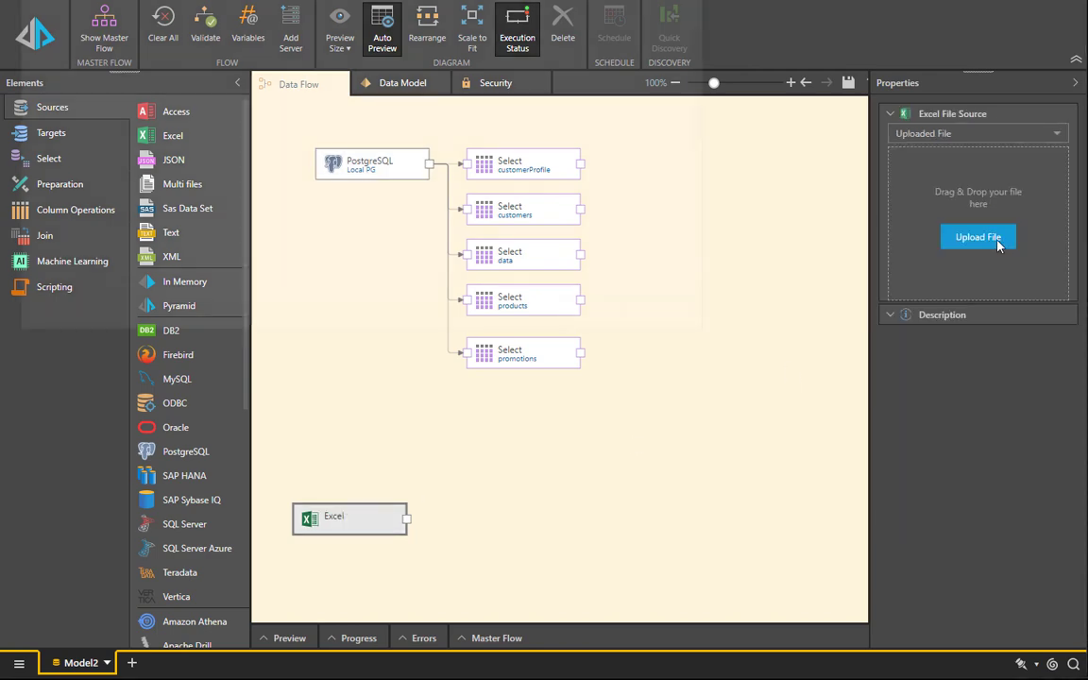
{"action": "double_click", "coordinate": [279, 47]}
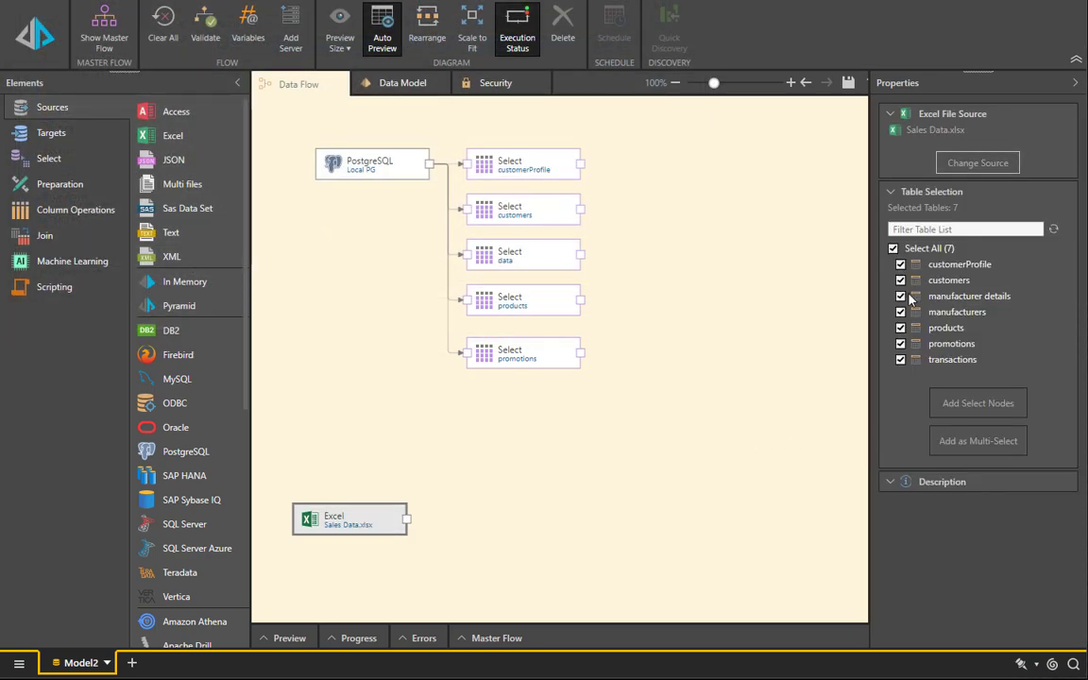
{"action": "left_click", "coordinate": [893, 249]}
{"action": "left_click", "coordinate": [900, 296]}
{"action": "left_click", "coordinate": [900, 312]}
{"action": "left_click", "coordinate": [992, 407]}
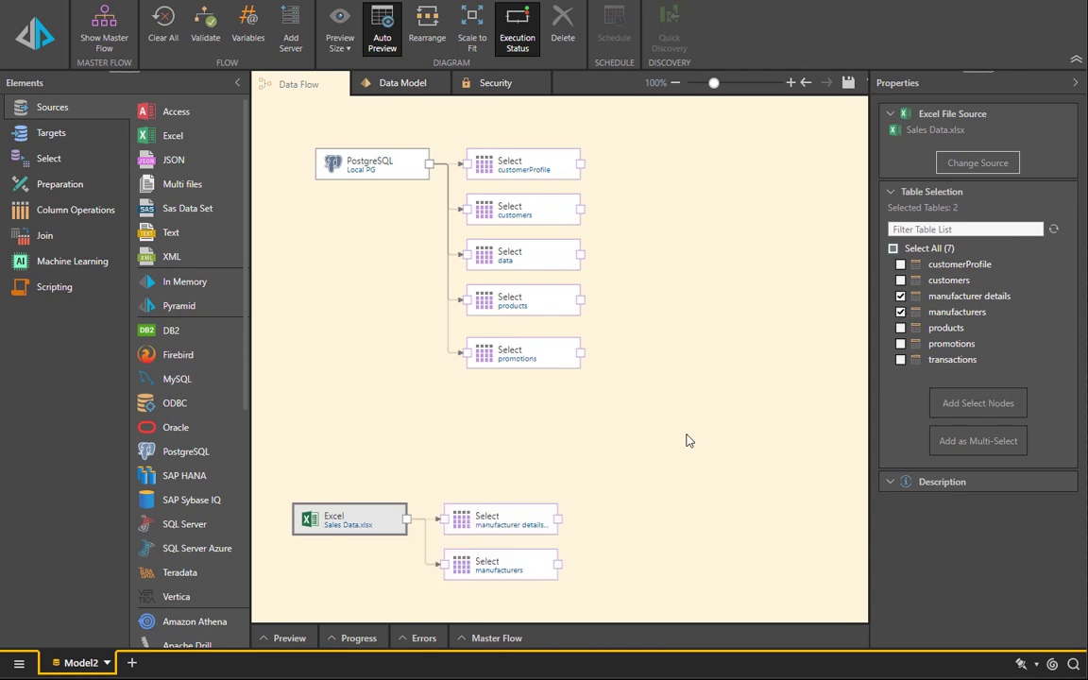
Add Time Intelligence from the data table's dateKey column and place it after Select data
{"action": "left_click", "coordinate": [546, 247]}
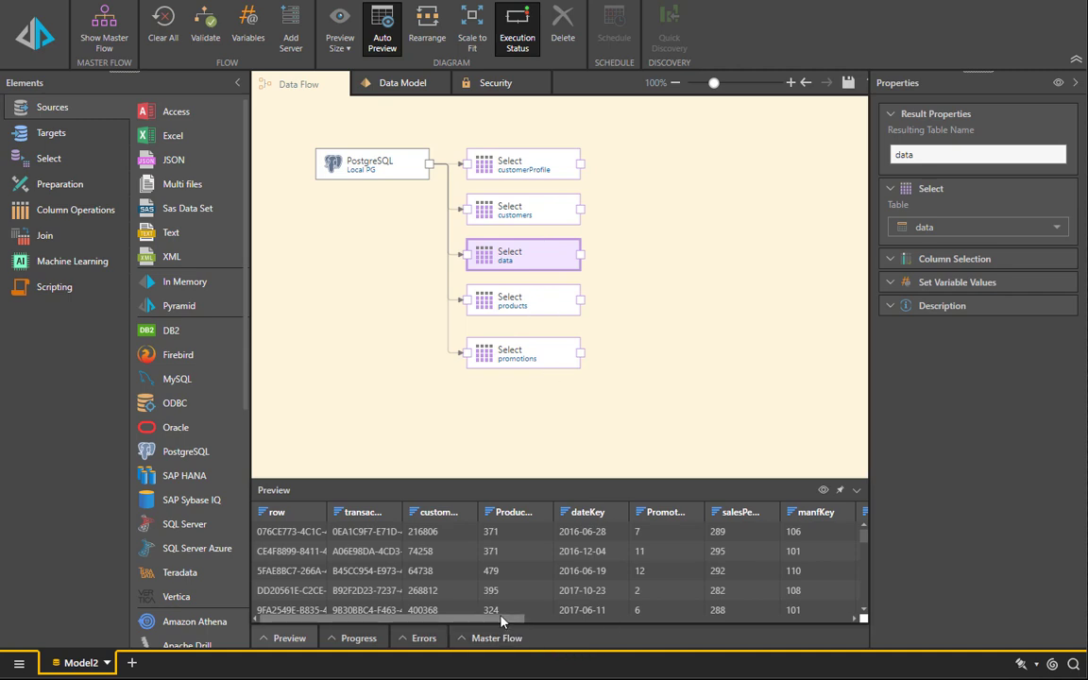
{"action": "left_click_drag", "start_coordinate": [495, 616], "coordinate": [444, 597]}
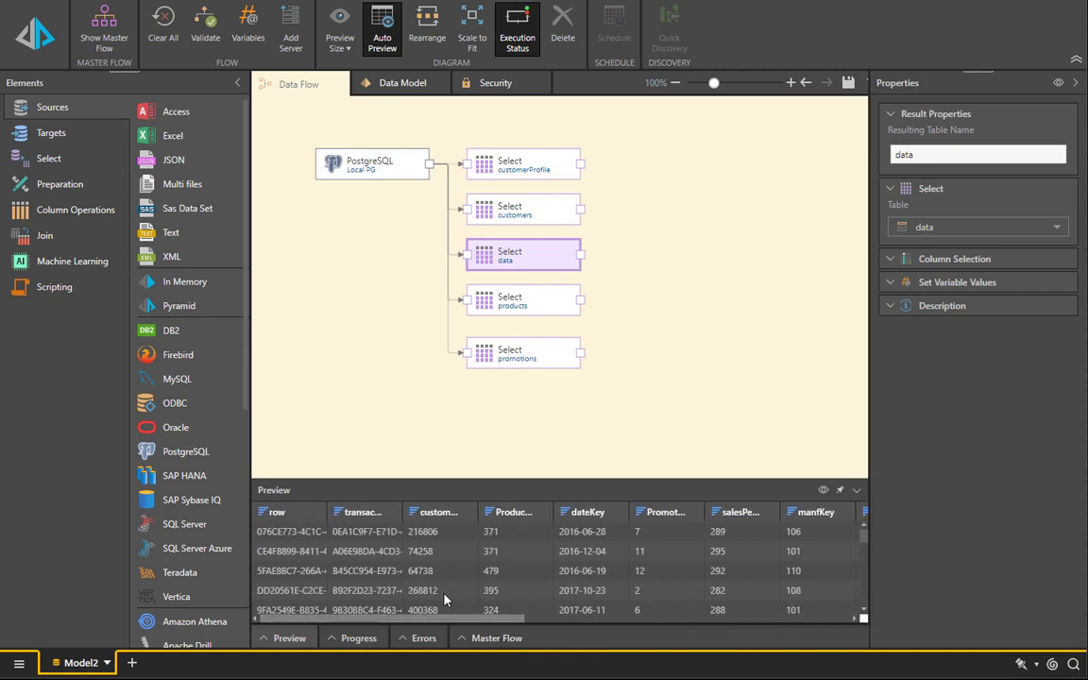
{"action": "left_click", "coordinate": [564, 517]}
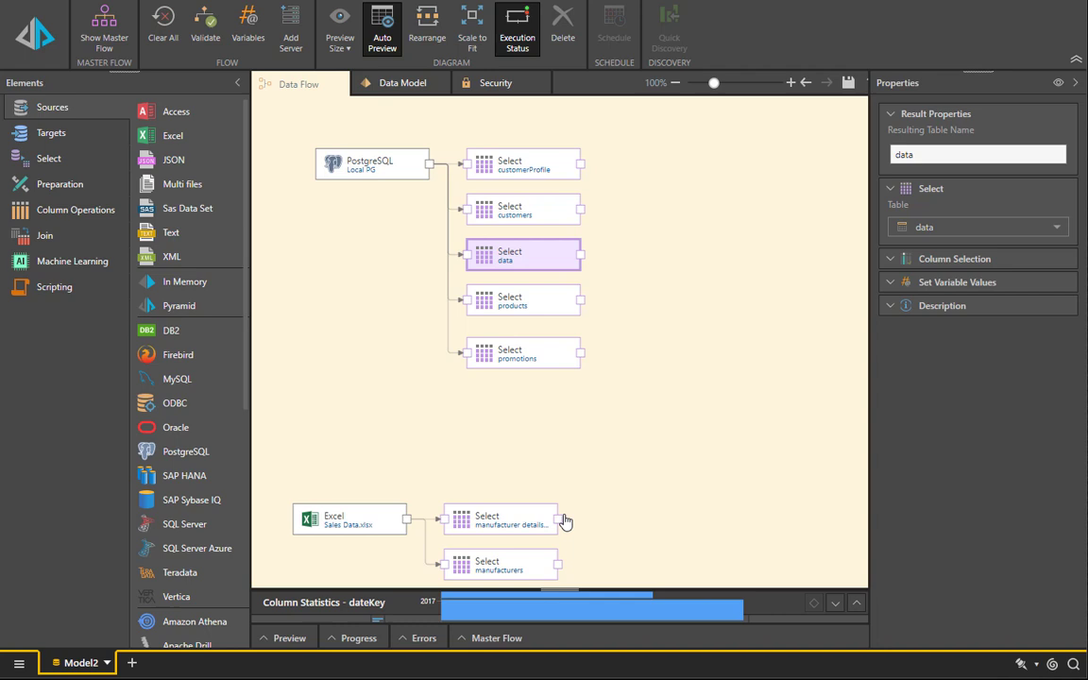
{"action": "left_click", "coordinate": [377, 409]}
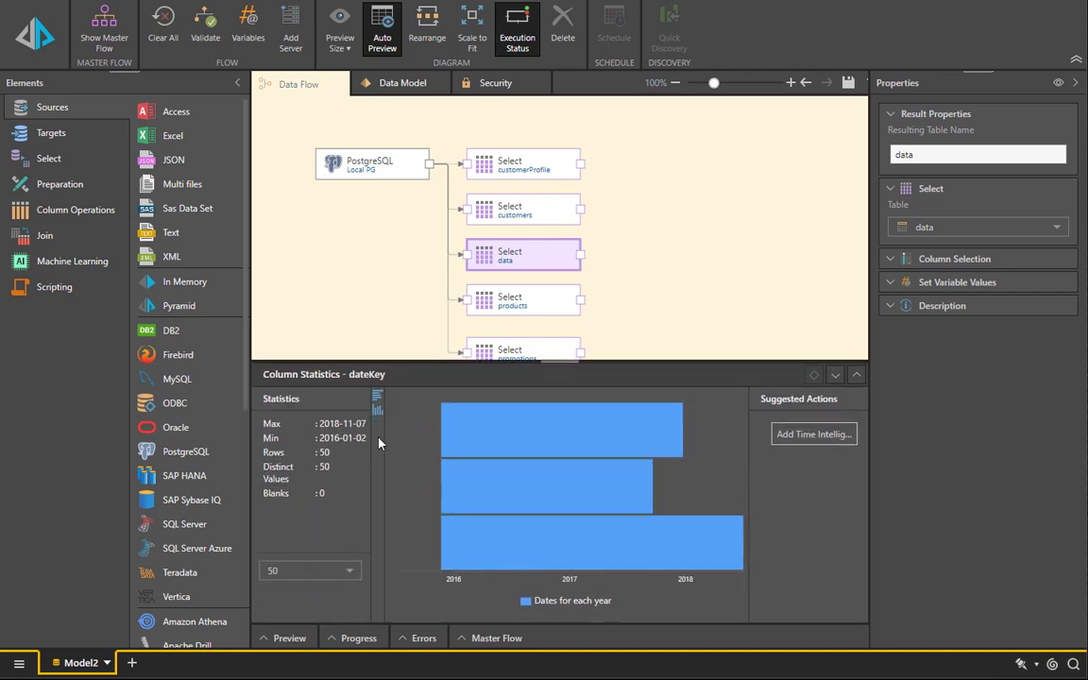
{"action": "left_click", "coordinate": [802, 439]}
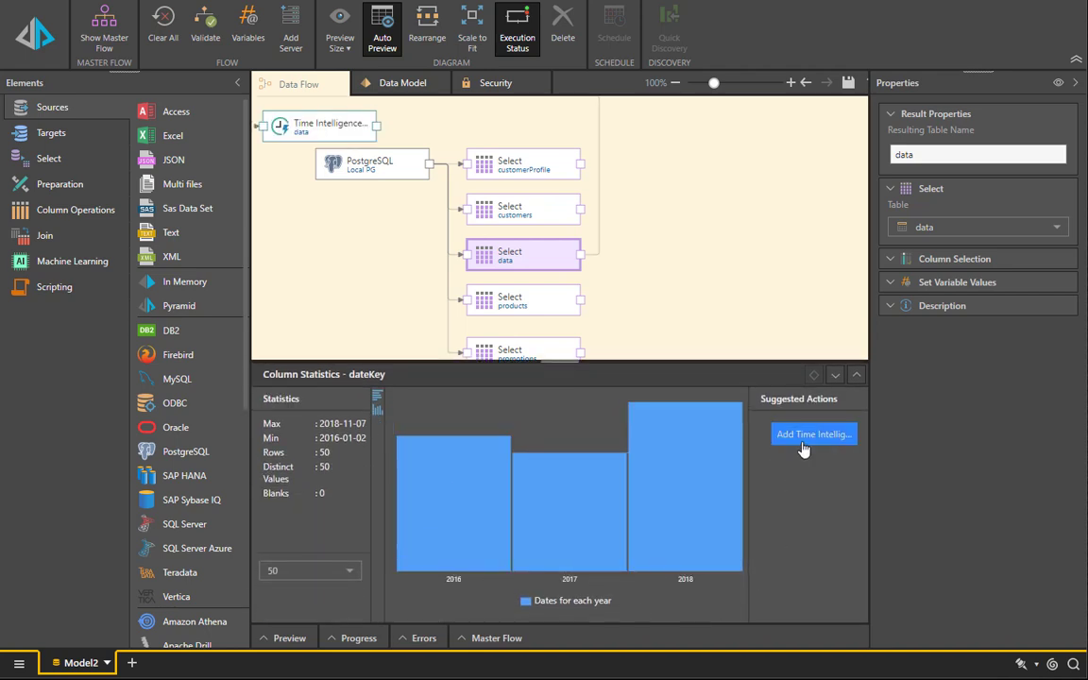
{"action": "left_click", "coordinate": [835, 375]}
{"action": "left_click_drag", "start_coordinate": [311, 136], "coordinate": [680, 257]}
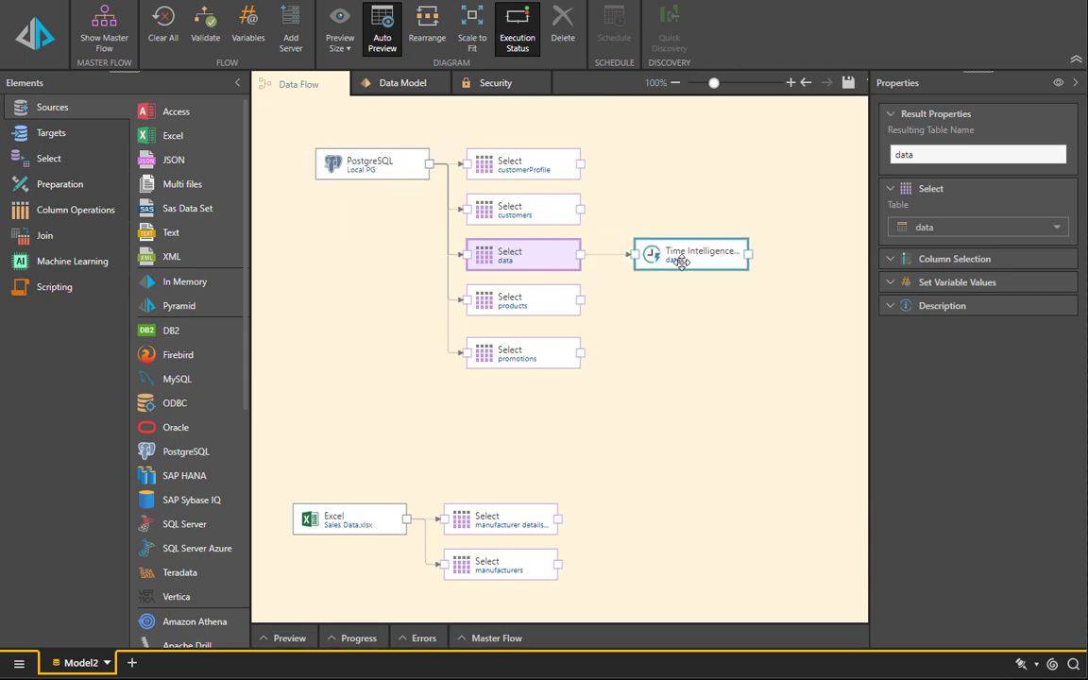
Add a Kmeans-Weka node and connect the Time Intelligence output into it
{"action": "left_click", "coordinate": [60, 261]}
{"action": "left_click_drag", "start_coordinate": [188, 359], "coordinate": [666, 337]}
{"action": "left_click_drag", "start_coordinate": [755, 261], "coordinate": [646, 338]}
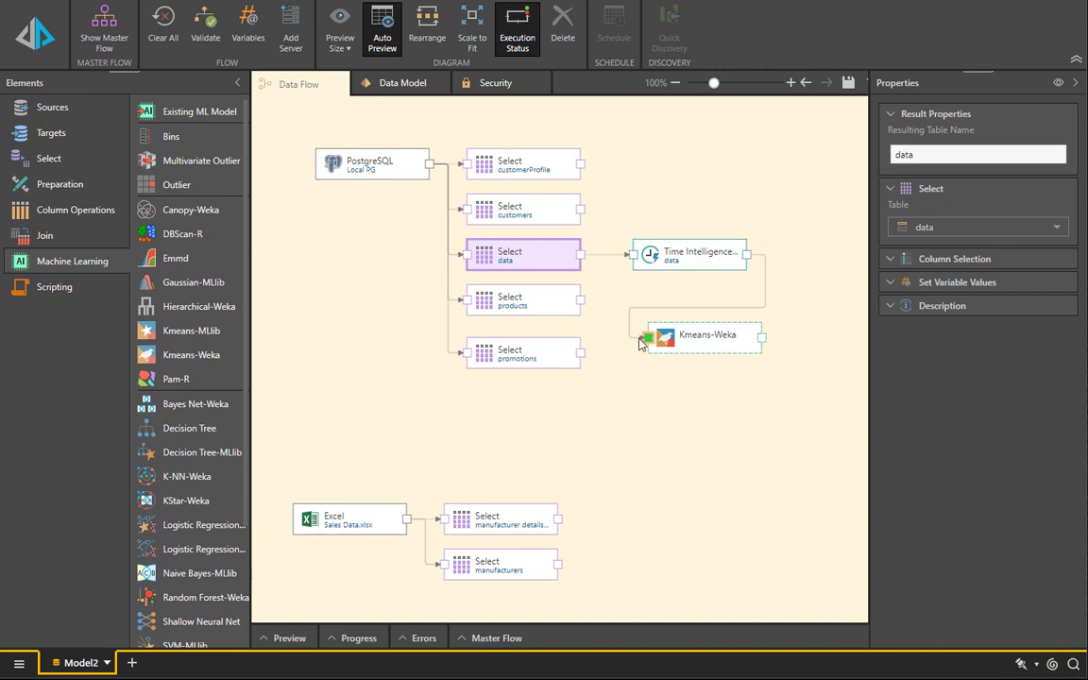
Cluster on Quantity, Price and net profit with a custom count of 5 clusters
{"action": "left_click", "coordinate": [688, 341]}
{"action": "left_click", "coordinate": [949, 227]}
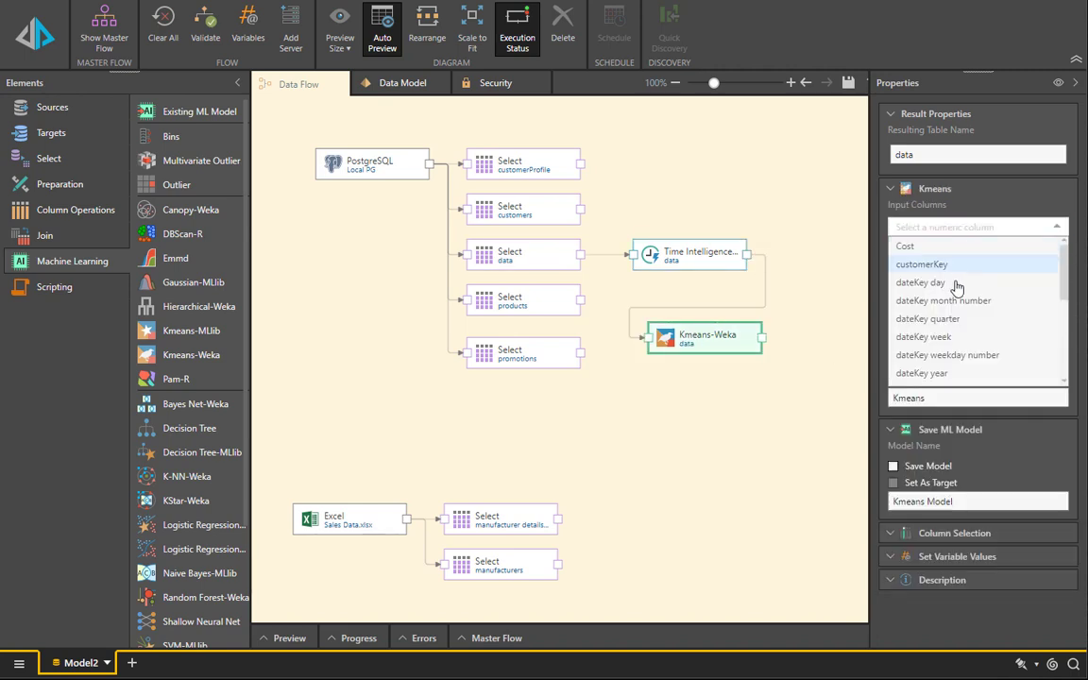
{"action": "scroll", "coordinate": [940, 340], "scroll_direction": "down", "scroll_amount": 5}
{"action": "left_click", "coordinate": [935, 342]}
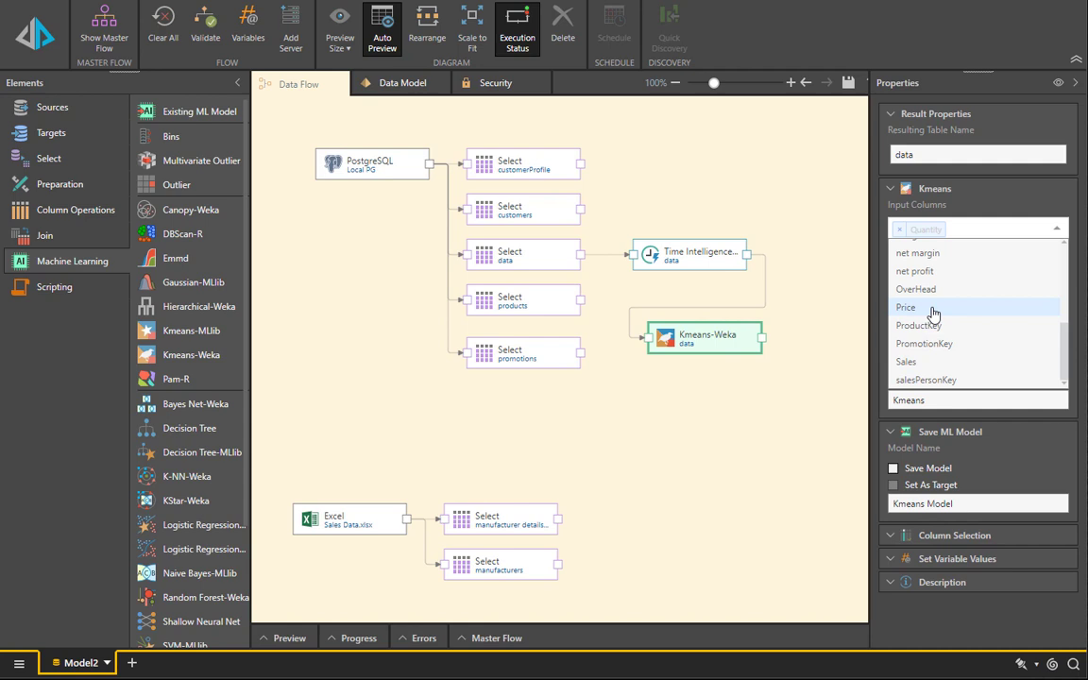
{"action": "left_click", "coordinate": [930, 308]}
{"action": "left_click", "coordinate": [932, 288]}
{"action": "left_click", "coordinate": [751, 305]}
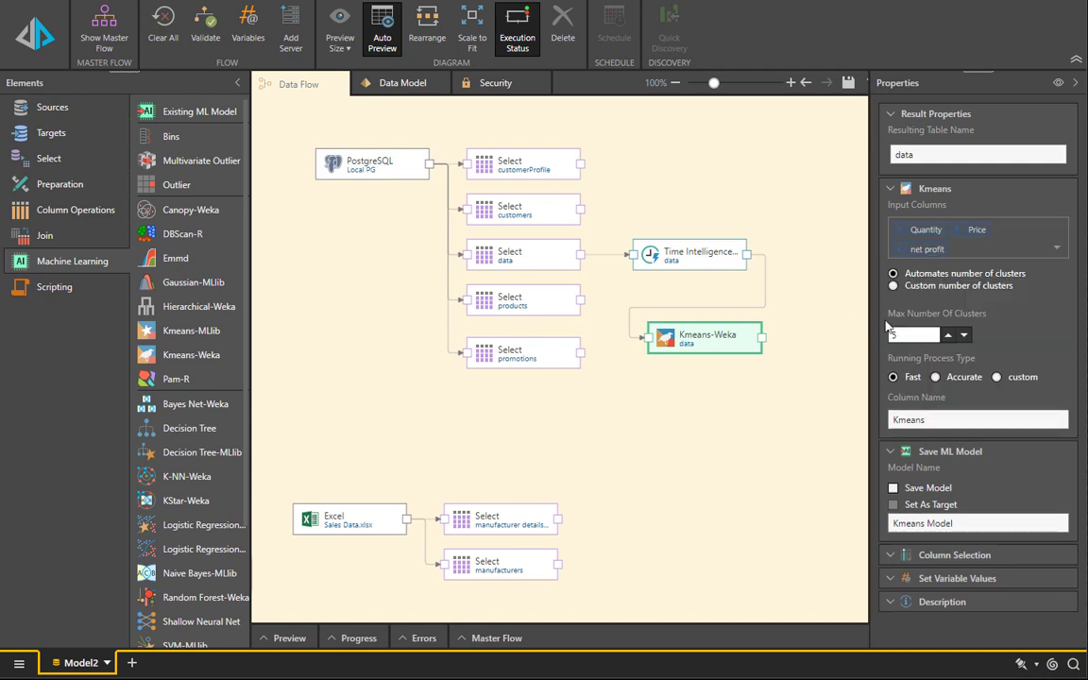
{"action": "left_click", "coordinate": [903, 285]}
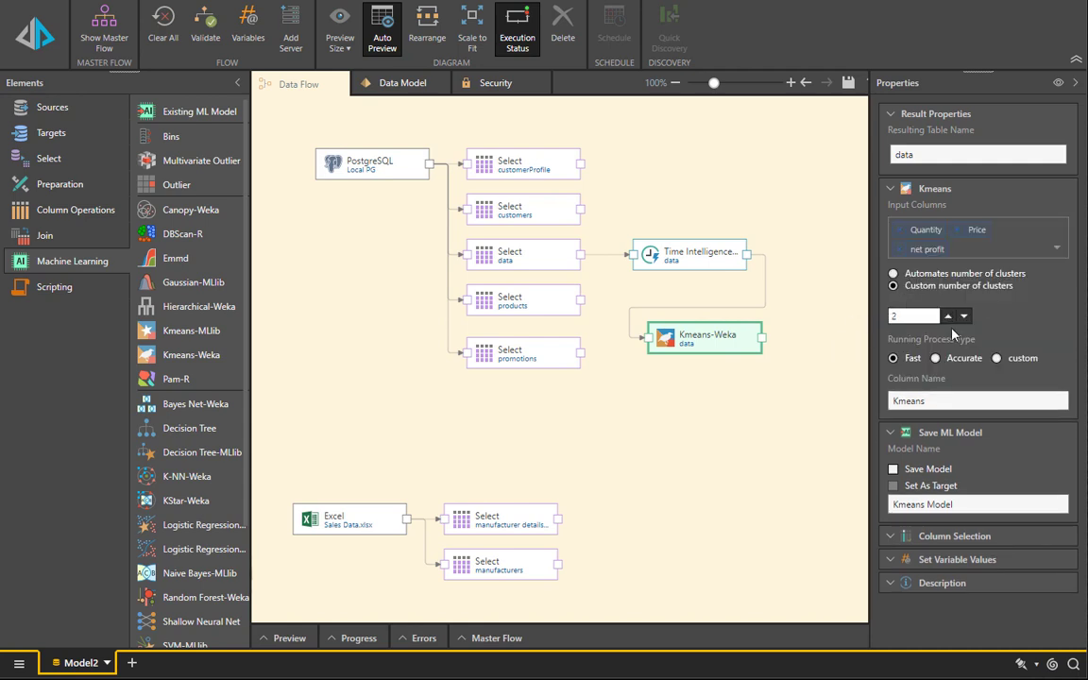
{"action": "left_click", "coordinate": [948, 318]}
{"action": "left_click", "coordinate": [948, 317]}
{"action": "left_click", "coordinate": [948, 317]}
Add a SQL Server target creating database 'SSAS demo', connect all outputs, and run the flow
{"action": "left_click", "coordinate": [64, 137]}
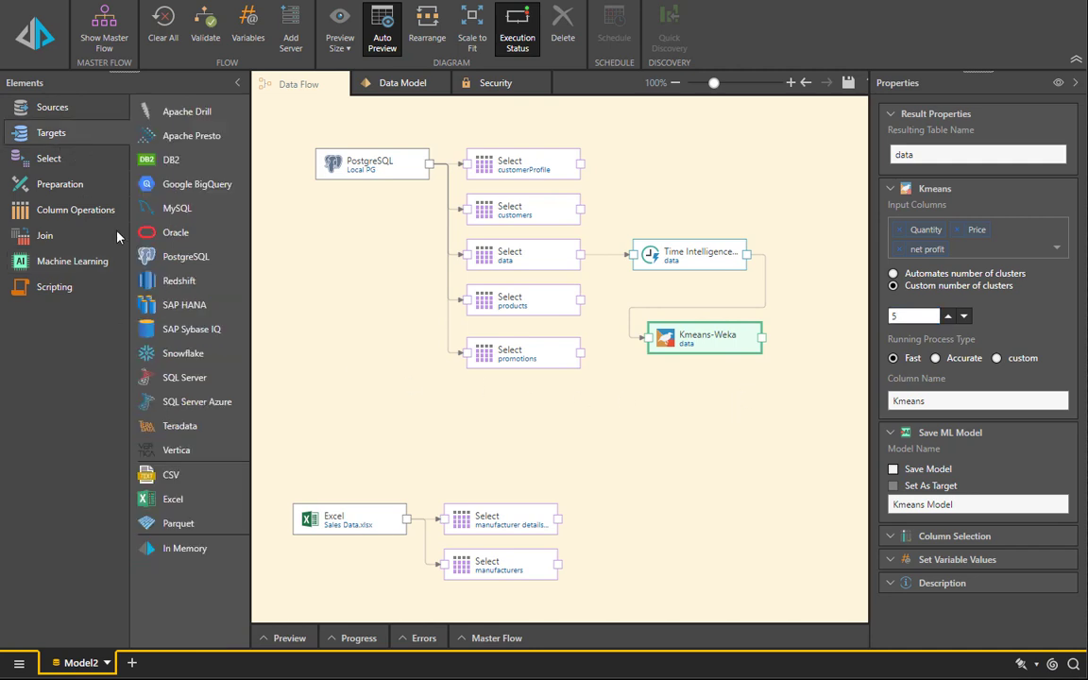
{"action": "left_click_drag", "start_coordinate": [185, 376], "coordinate": [682, 434]}
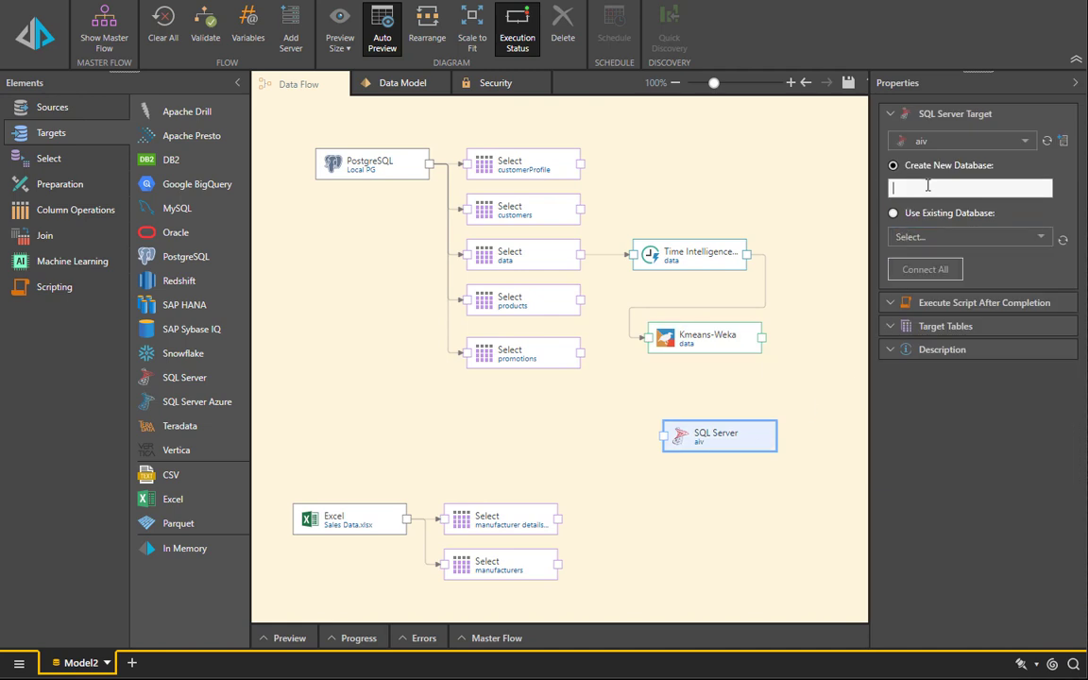
{"action": "left_click", "coordinate": [927, 187]}
{"action": "type", "text": "SSAS demo"}
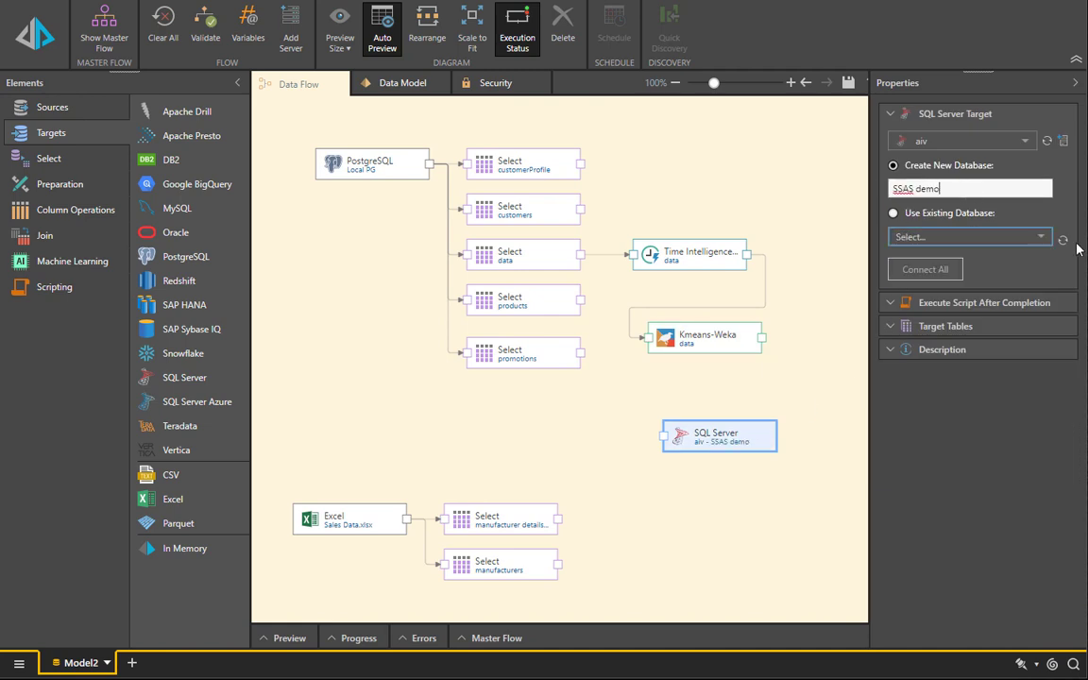
{"action": "left_click", "coordinate": [943, 271]}
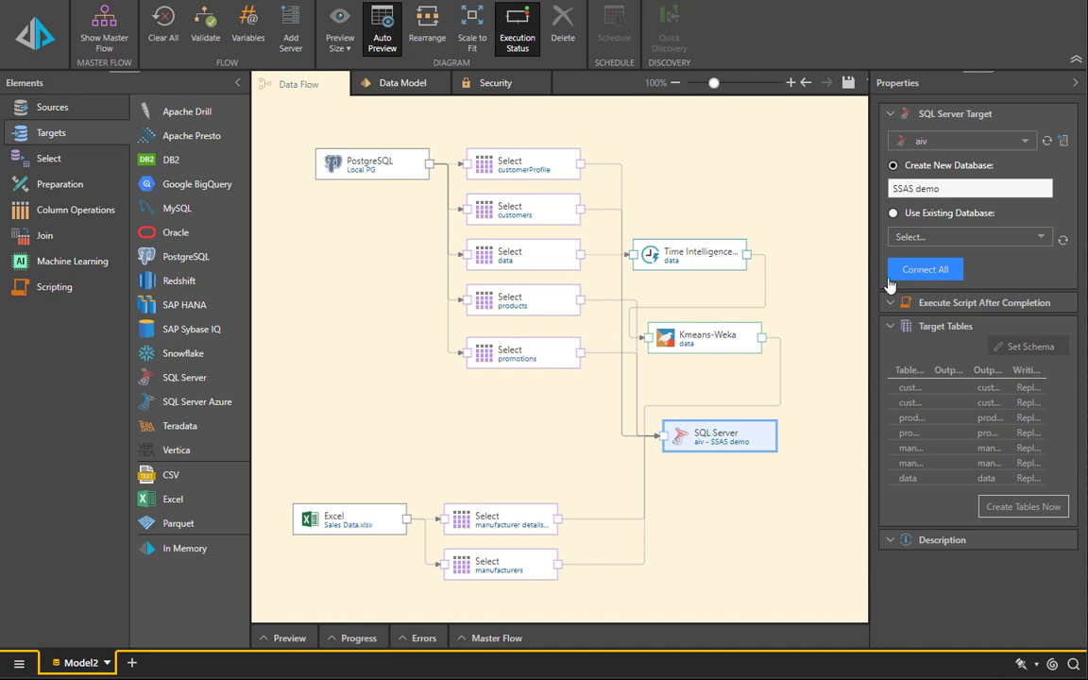
{"action": "left_click", "coordinate": [414, 87]}
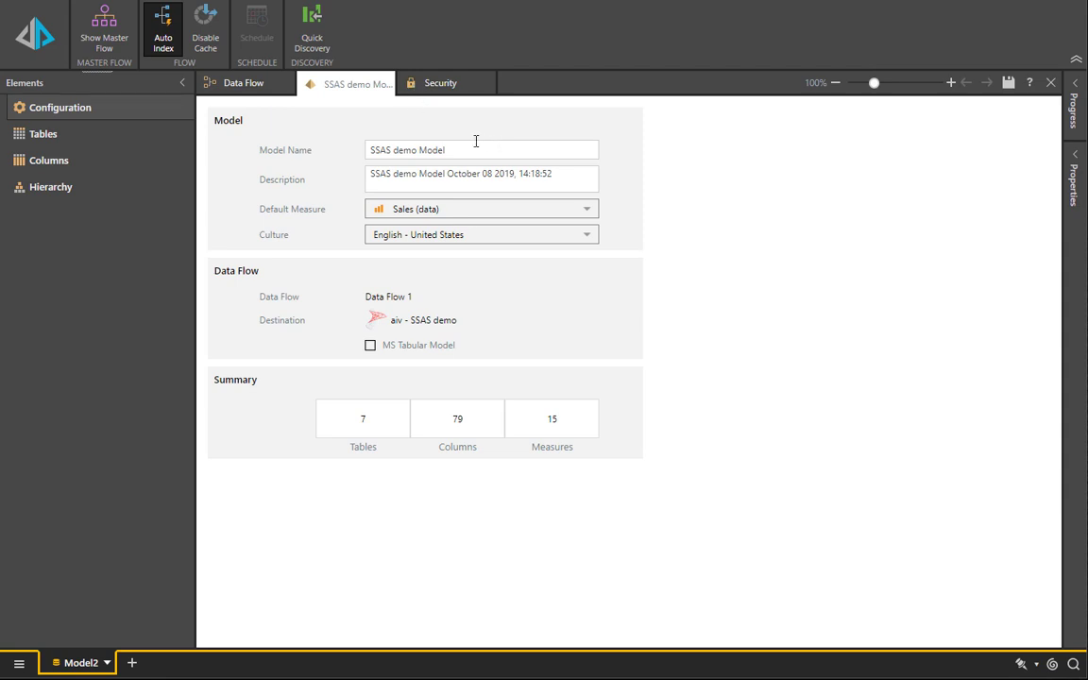
Enable MS Tabular Model and select the listed MS Tabular server
{"action": "left_click", "coordinate": [368, 346]}
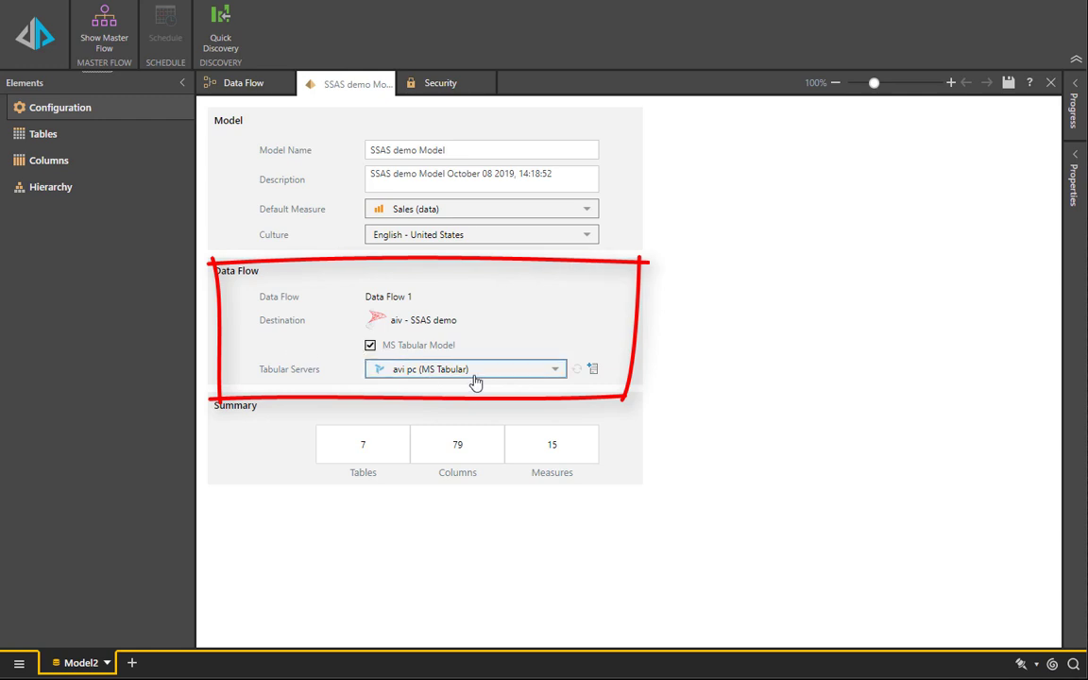
{"action": "left_click", "coordinate": [475, 374]}
{"action": "left_click", "coordinate": [586, 335]}
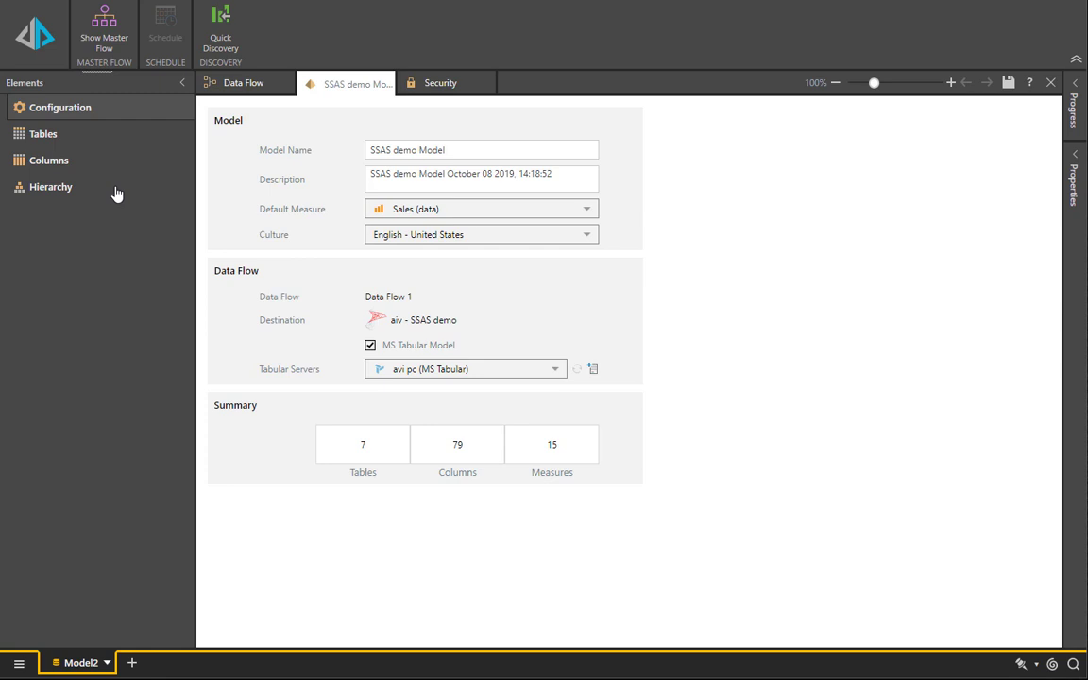
Show the tables diagram at 80% zoom and enlarge the data table to list all columns
{"action": "left_click", "coordinate": [40, 135]}
{"action": "scroll", "coordinate": [405, 355], "scroll_direction": "down", "scroll_amount": 1}
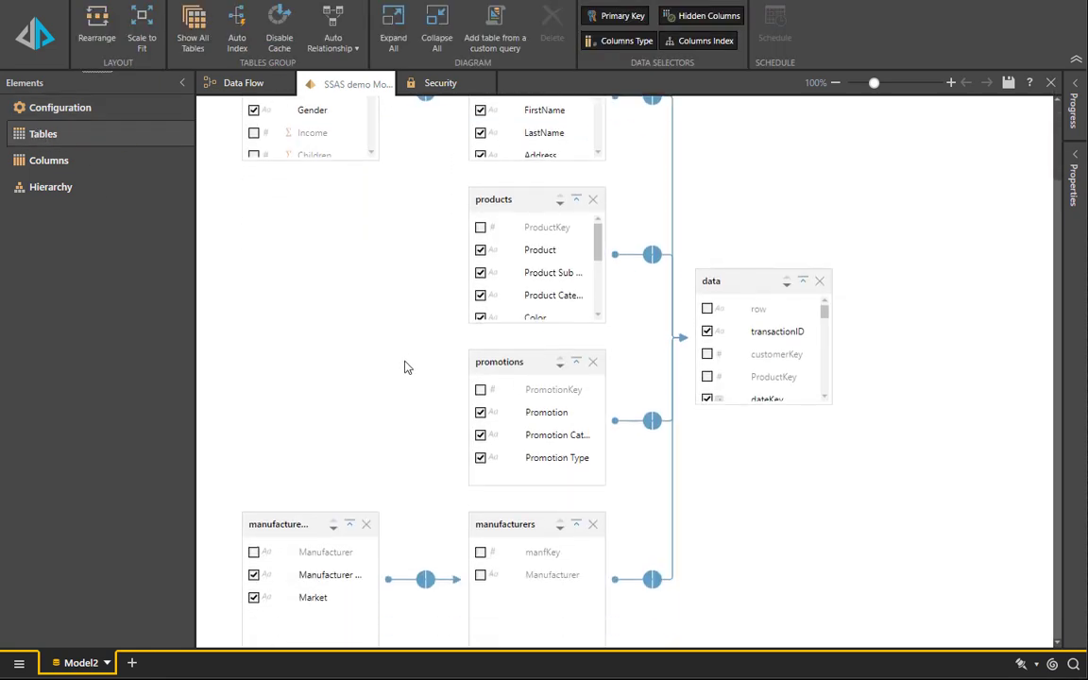
{"action": "left_click", "coordinate": [746, 285]}
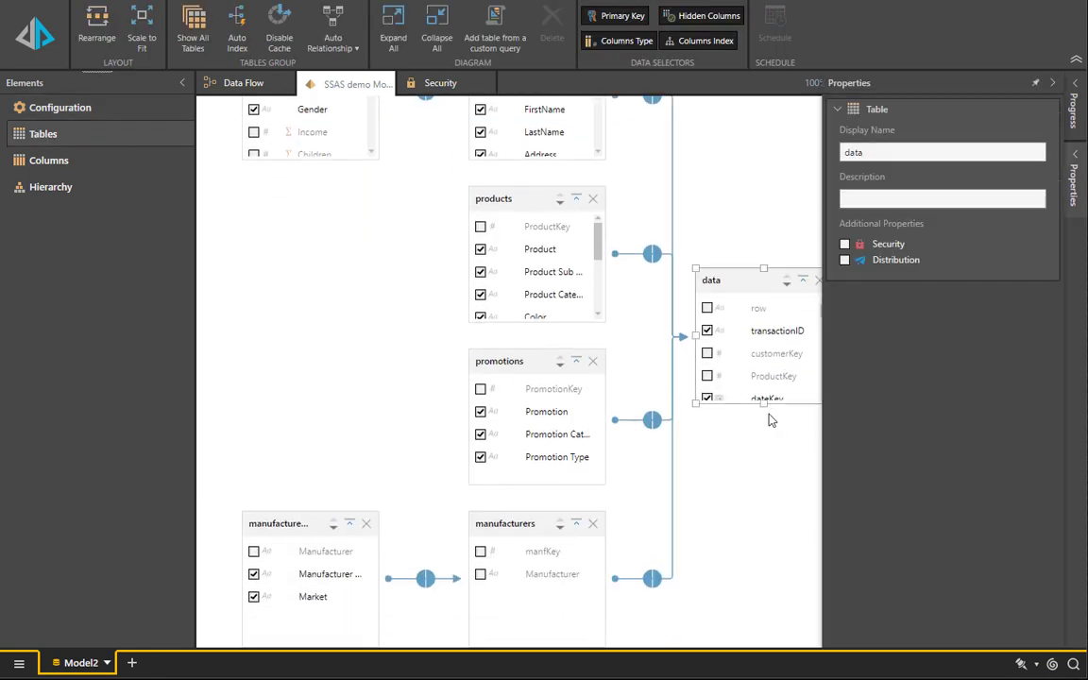
{"action": "mouse_move", "coordinate": [657, 85]}
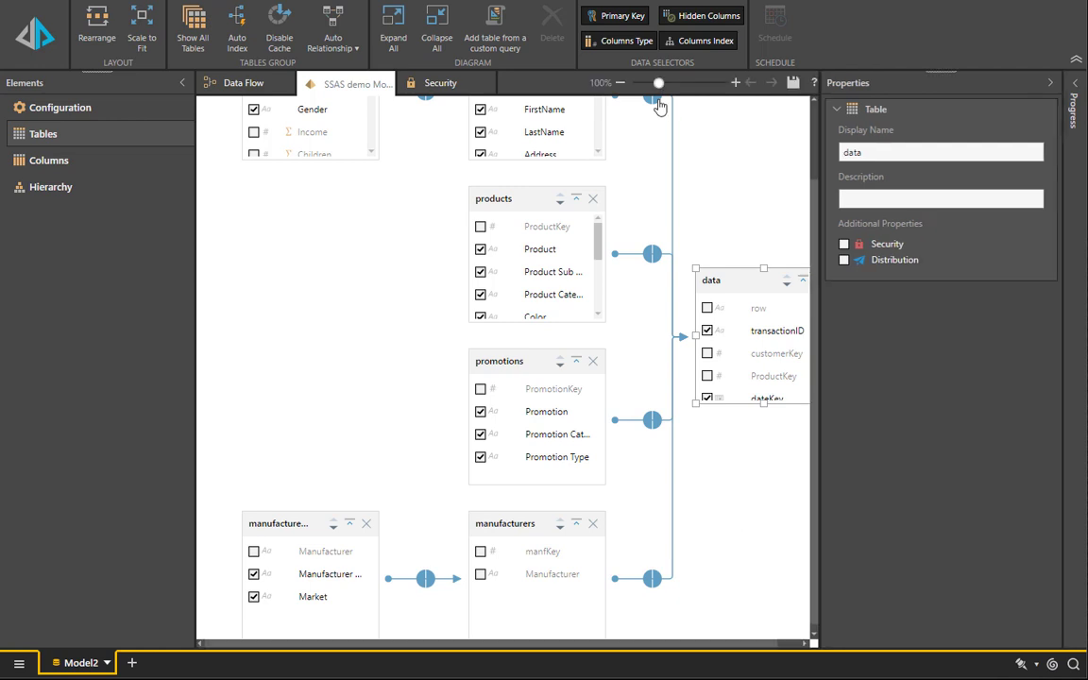
{"action": "left_click_drag", "start_coordinate": [657, 82], "coordinate": [652, 82]}
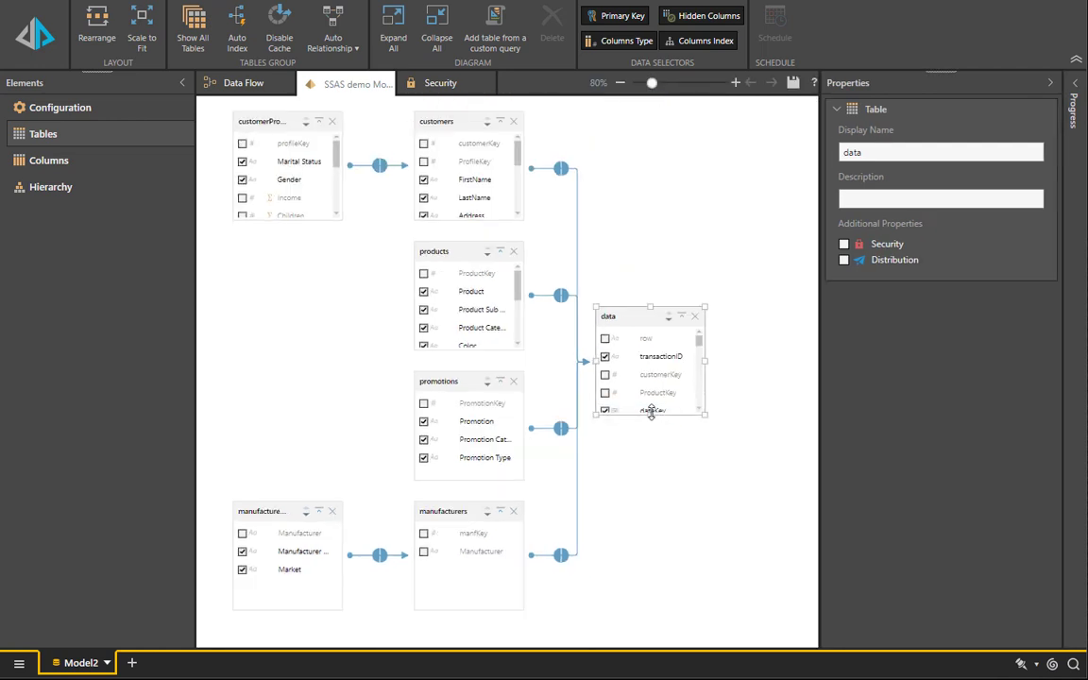
{"action": "left_click_drag", "start_coordinate": [650, 412], "coordinate": [658, 580]}
{"action": "scroll", "coordinate": [642, 543], "scroll_direction": "down", "scroll_amount": 2}
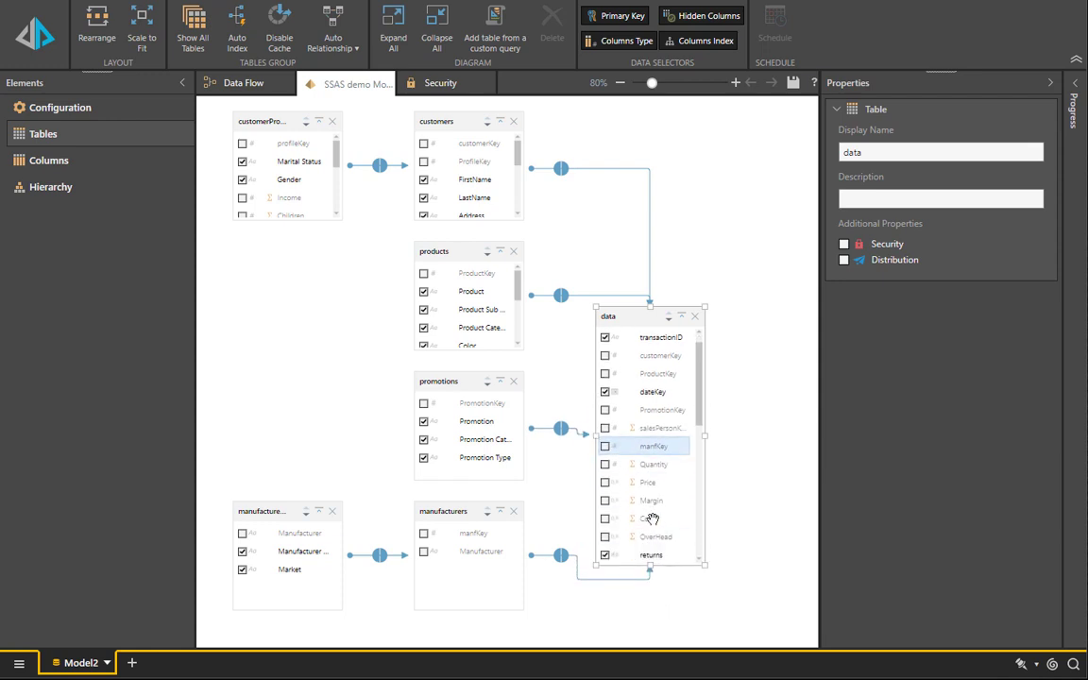
Change the Margin measure to Average aggregation and format it as 0.00%
{"action": "left_click", "coordinate": [641, 457]}
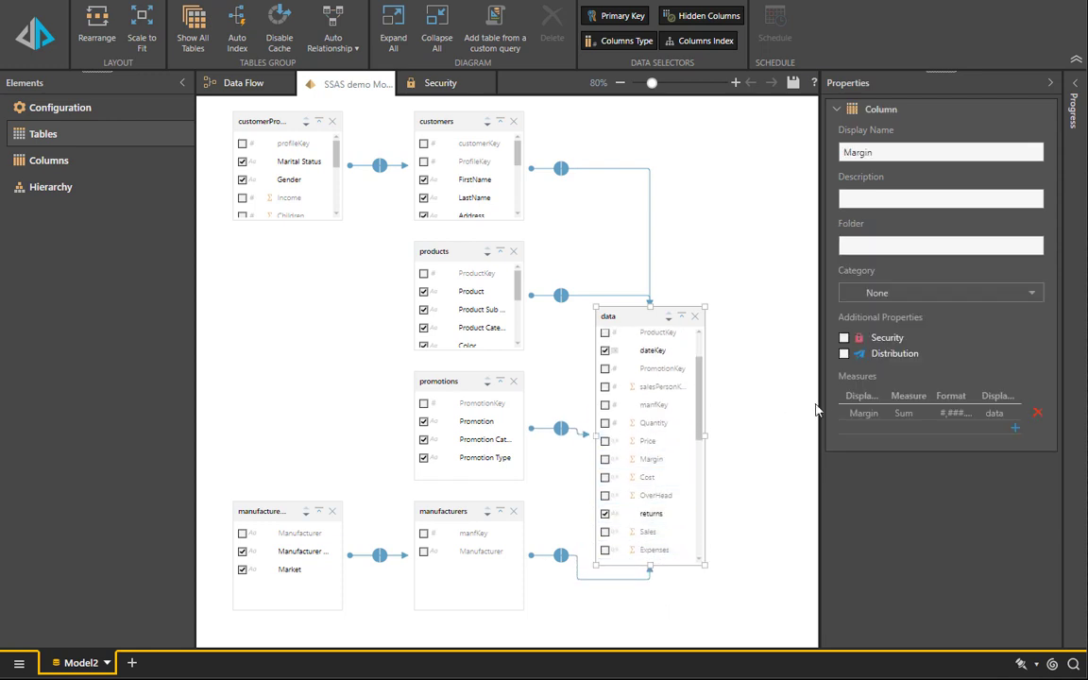
{"action": "double_click", "coordinate": [860, 413]}
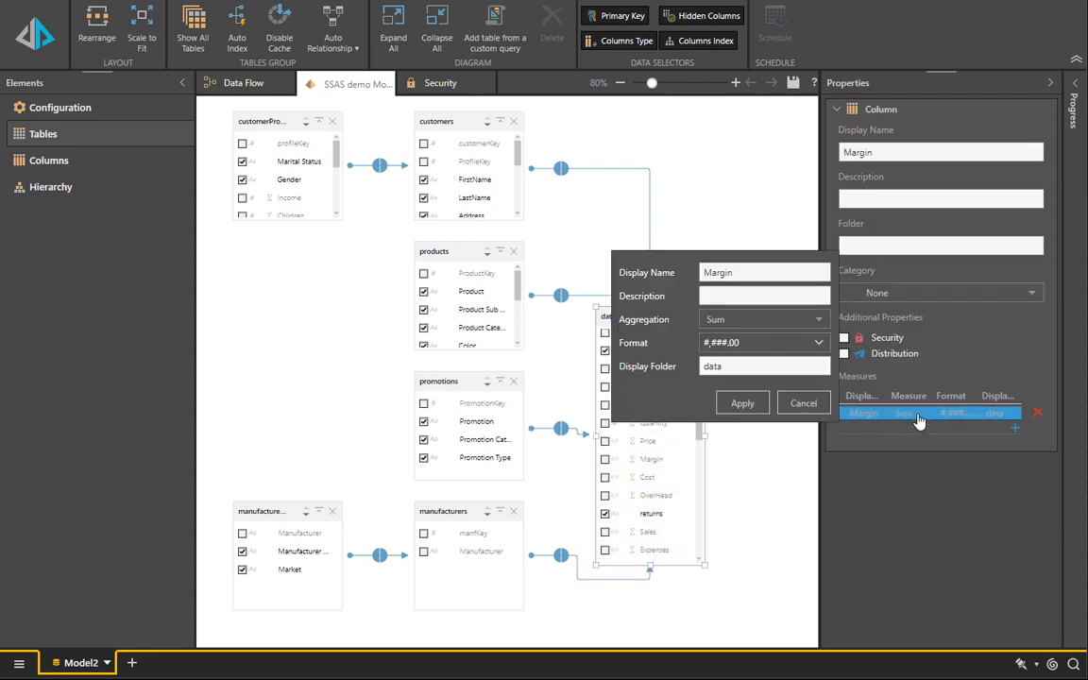
{"action": "left_click", "coordinate": [801, 327]}
{"action": "left_click", "coordinate": [769, 378]}
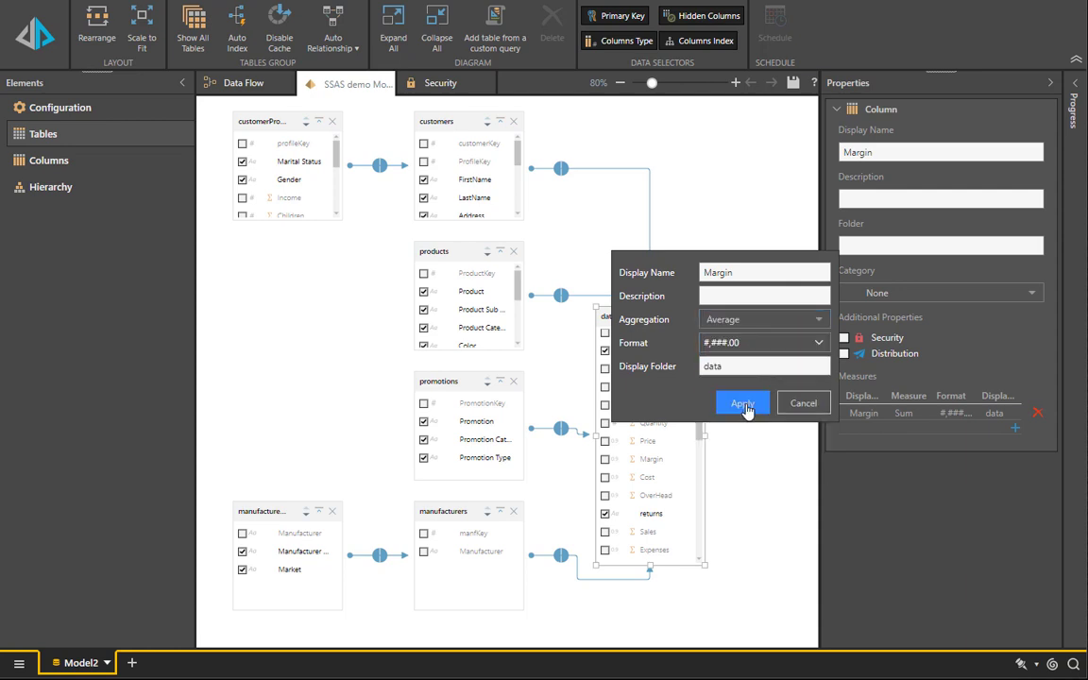
{"action": "left_click", "coordinate": [742, 405]}
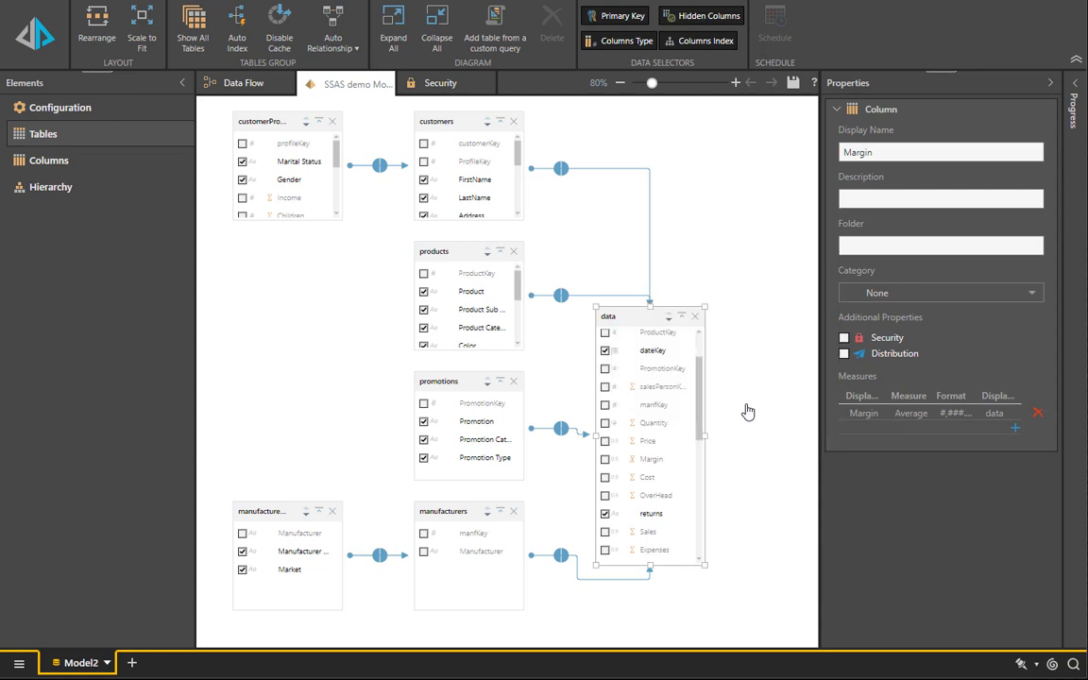
{"action": "right_click", "coordinate": [652, 460]}
{"action": "mouse_move", "coordinate": [785, 540]}
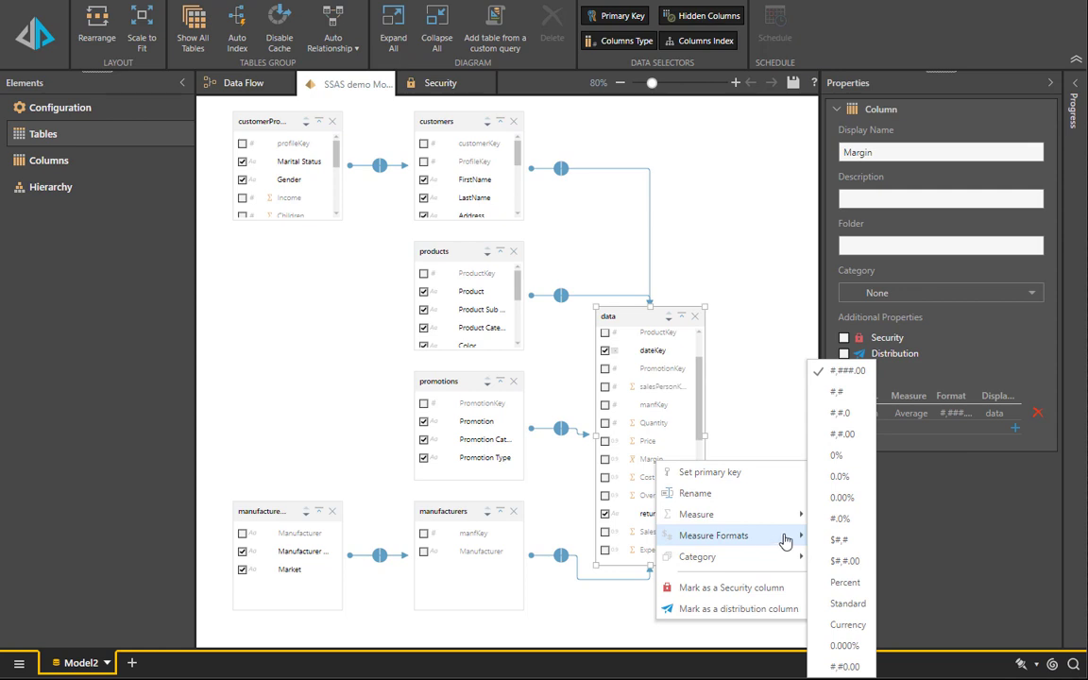
{"action": "left_click", "coordinate": [842, 497]}
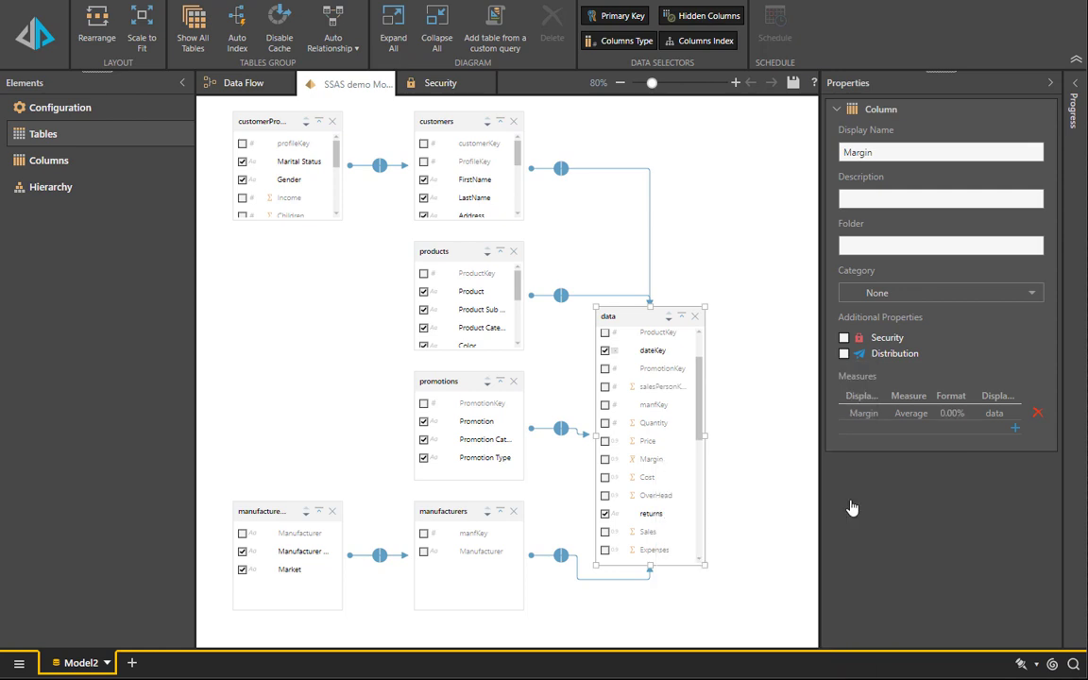
Set the Cost measure to aggregate by Average, leaving its format unchanged
{"action": "right_click", "coordinate": [656, 476]}
{"action": "mouse_move", "coordinate": [740, 528]}
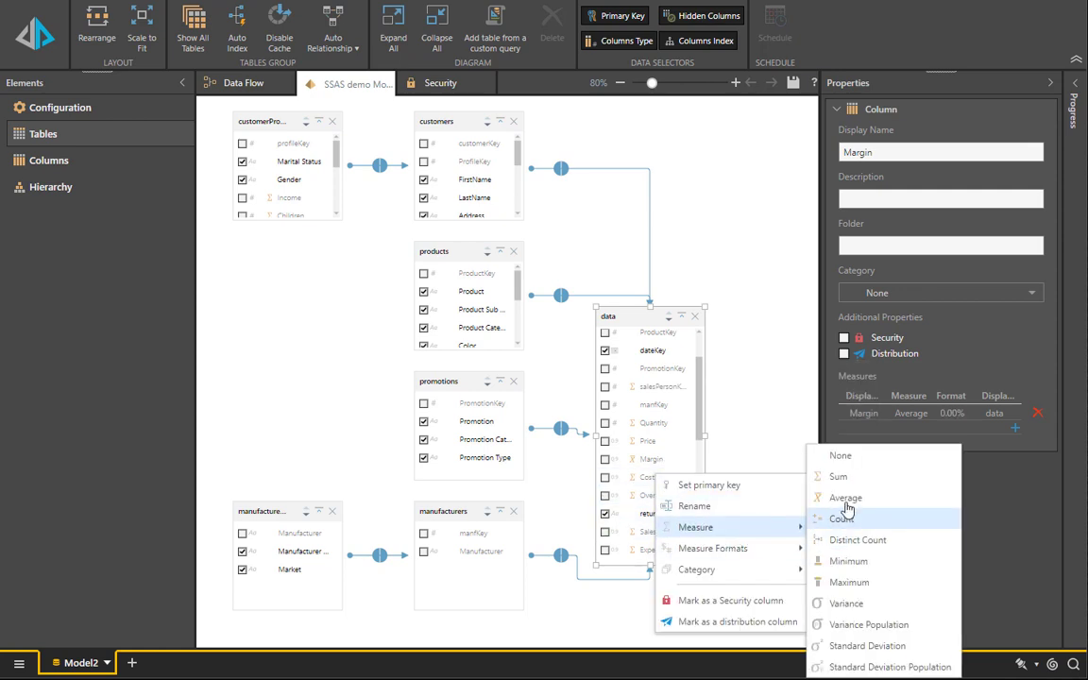
{"action": "left_click", "coordinate": [912, 436]}
{"action": "right_click", "coordinate": [661, 477]}
{"action": "mouse_move", "coordinate": [765, 557]}
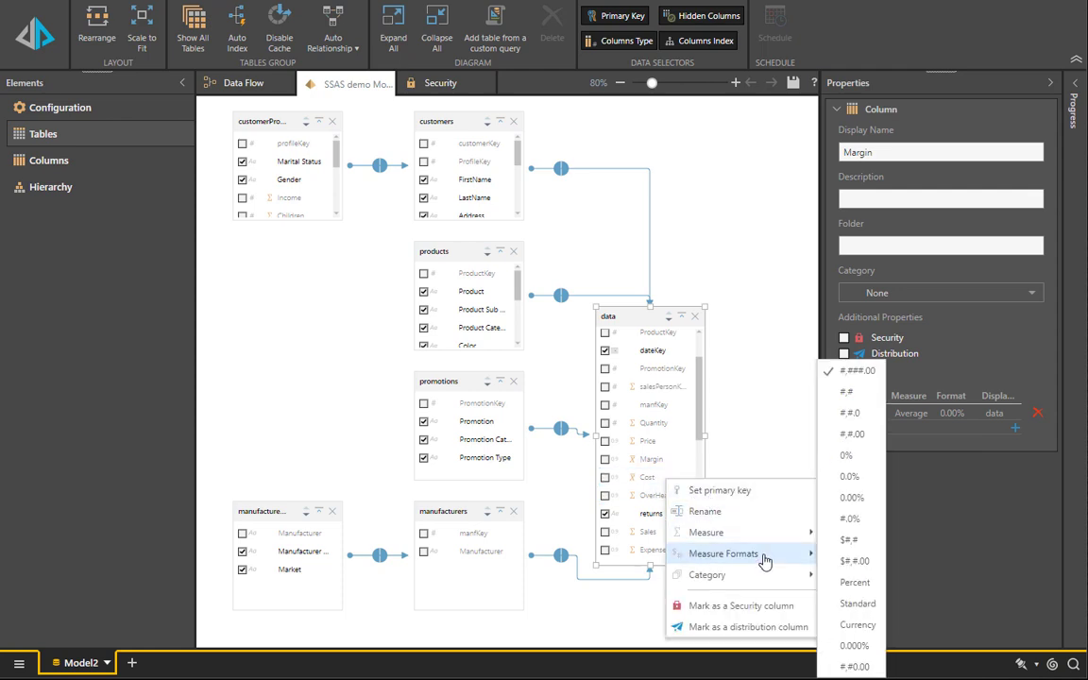
{"action": "left_click", "coordinate": [860, 561]}
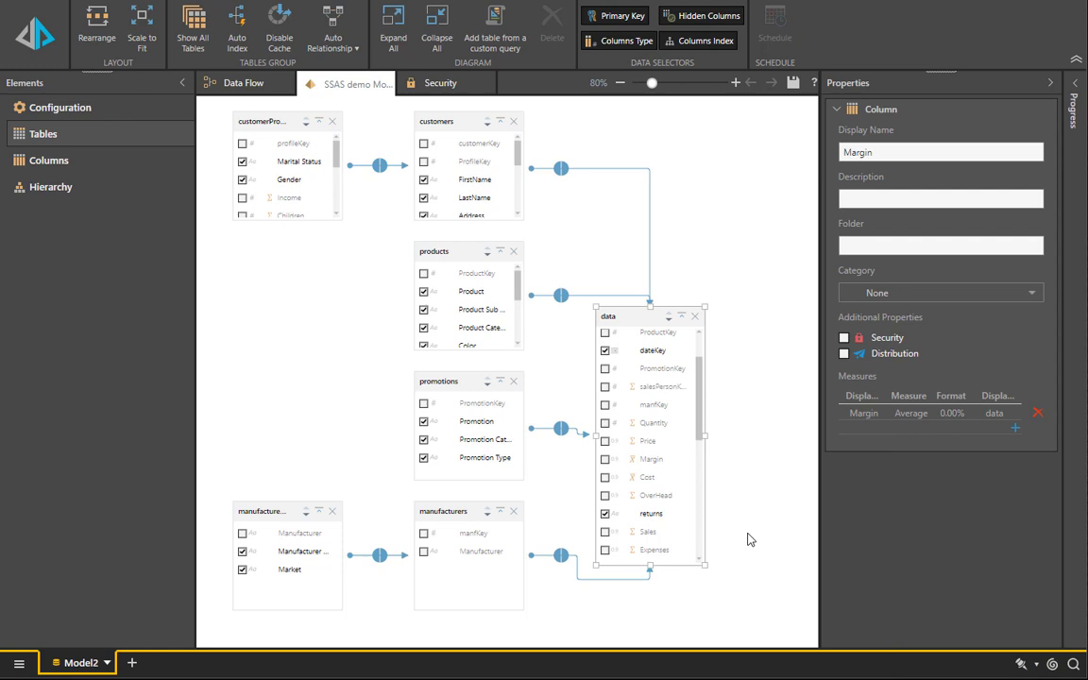
{"action": "left_click", "coordinate": [638, 386]}
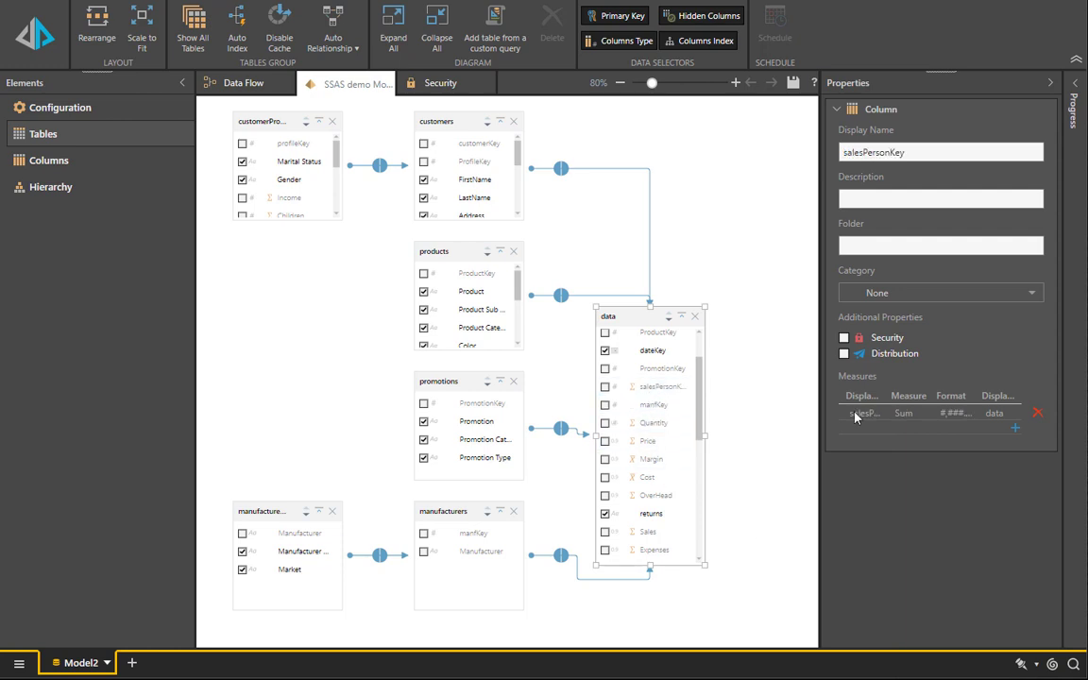
Delete the salesPersonKey measure, leaving the relationship's join type unchanged
{"action": "left_click", "coordinate": [1038, 415]}
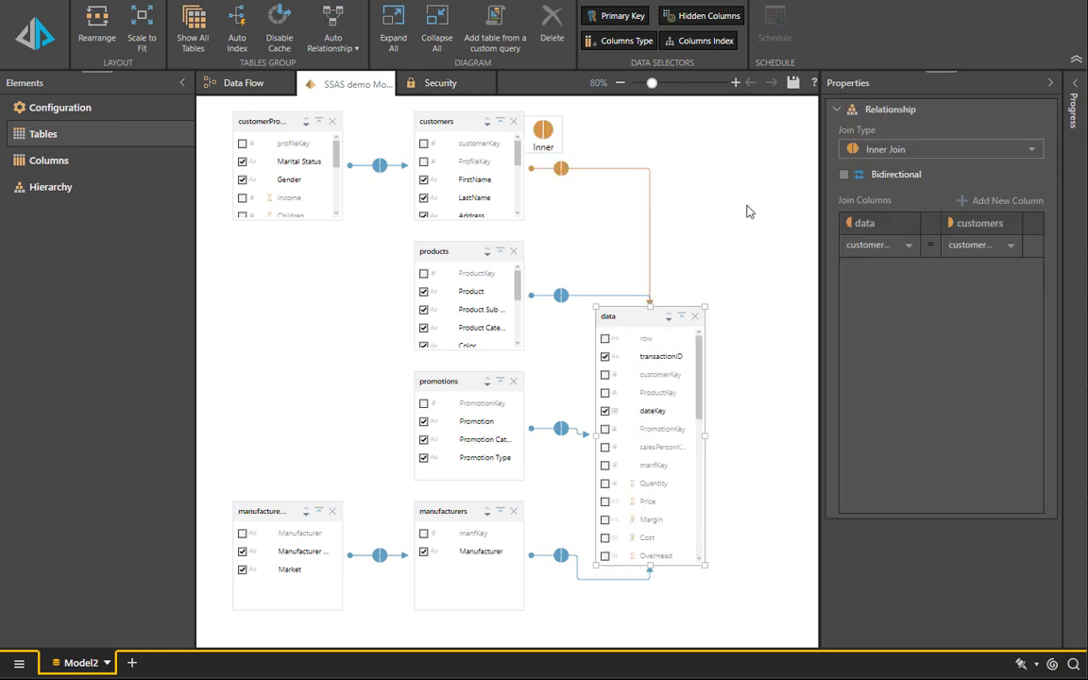
{"action": "left_click", "coordinate": [855, 150]}
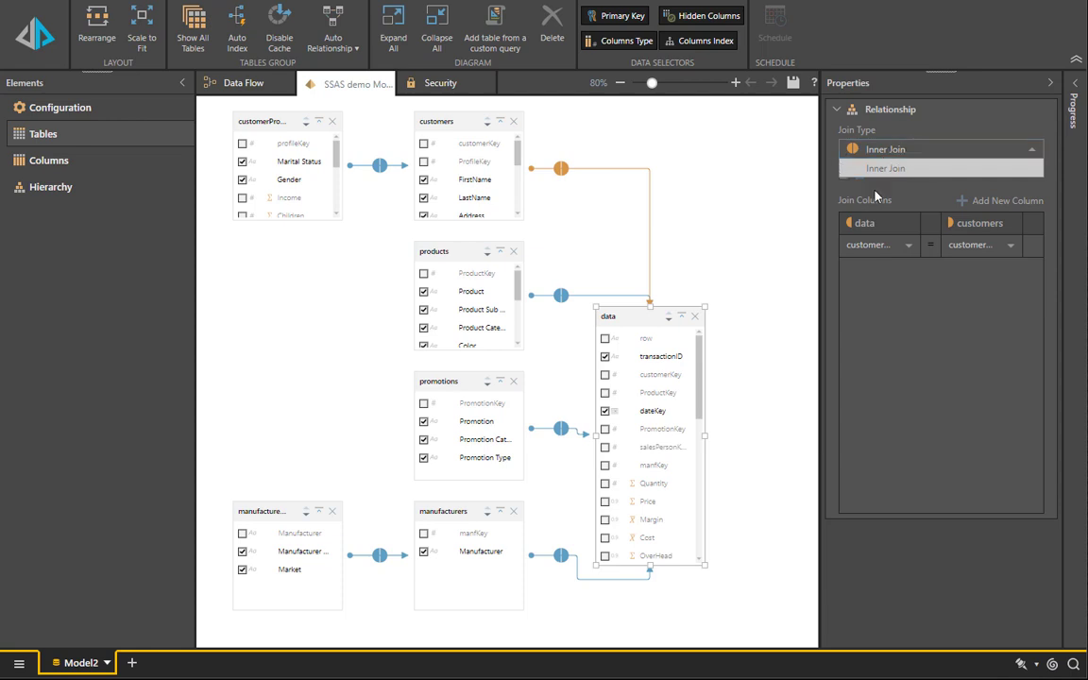
{"action": "left_click", "coordinate": [666, 170]}
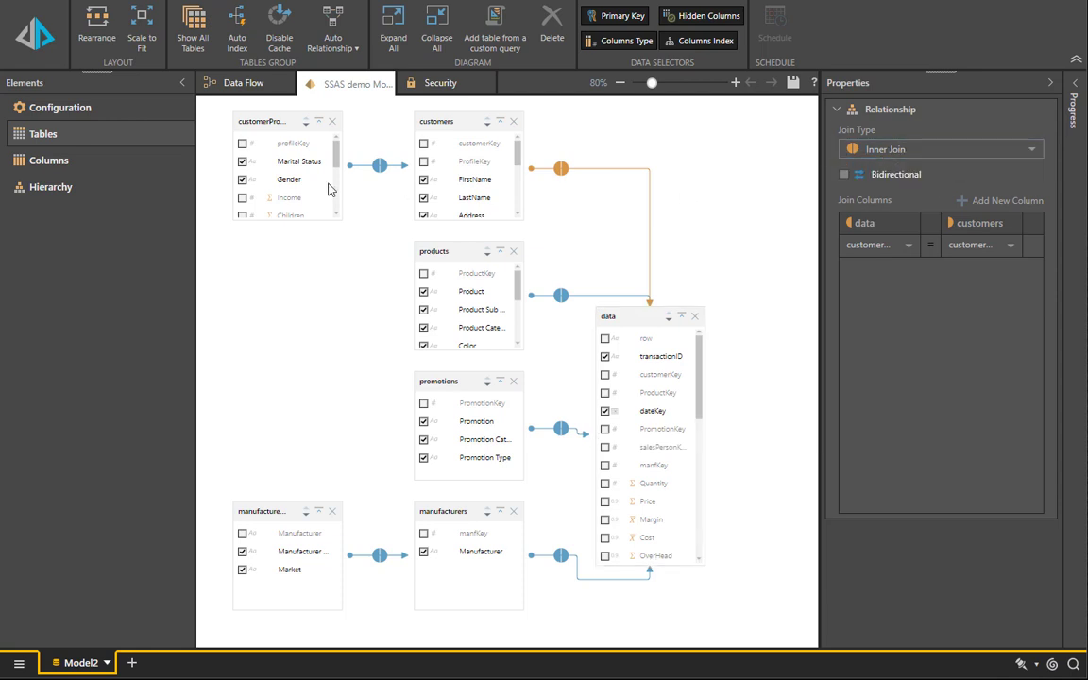
Create a Regular products hierarchy: Product Category, Product Sub Category, Product
{"action": "left_click", "coordinate": [52, 187]}
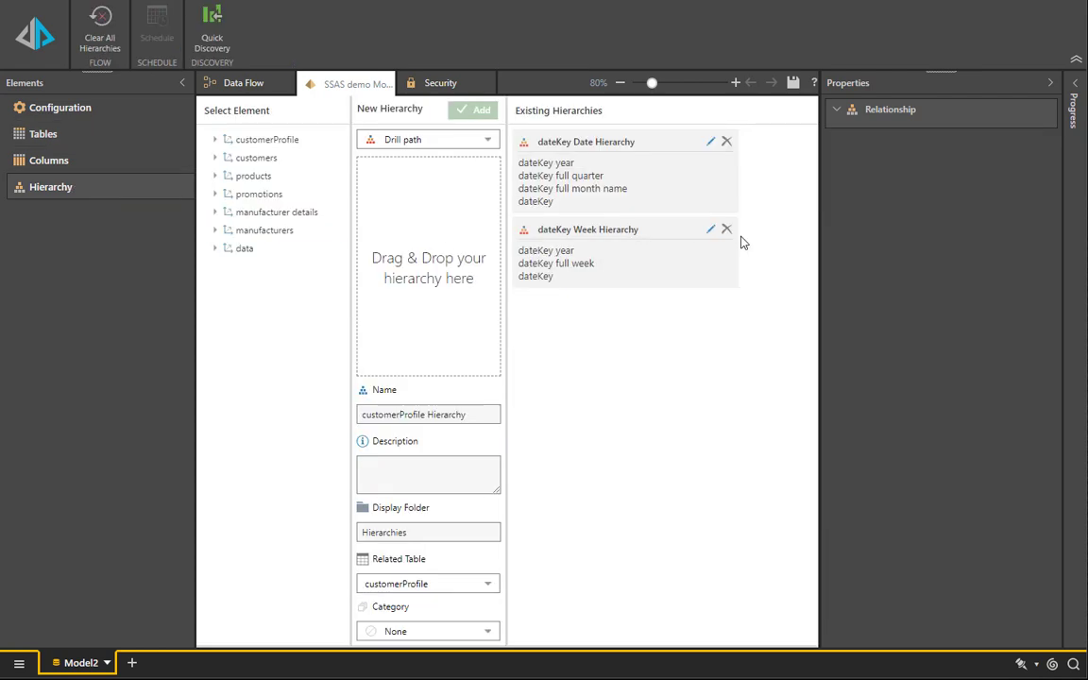
{"action": "left_click", "coordinate": [276, 177]}
{"action": "left_click_drag", "start_coordinate": [283, 249], "coordinate": [389, 231]}
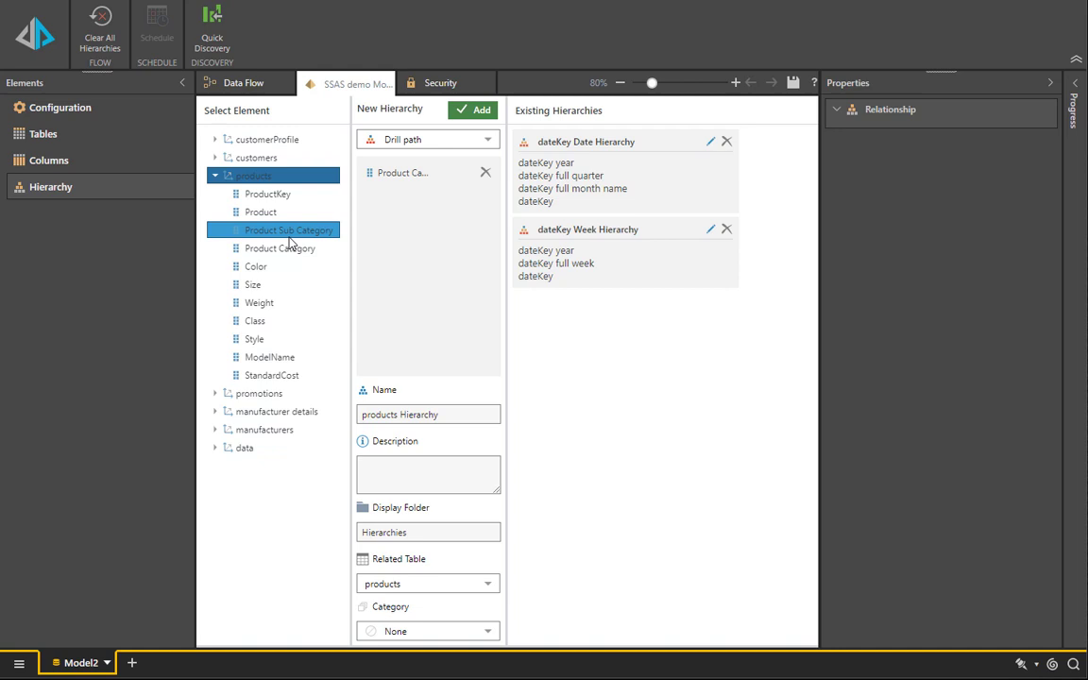
{"action": "left_click_drag", "start_coordinate": [285, 233], "coordinate": [377, 233]}
{"action": "left_click_drag", "start_coordinate": [261, 214], "coordinate": [388, 233]}
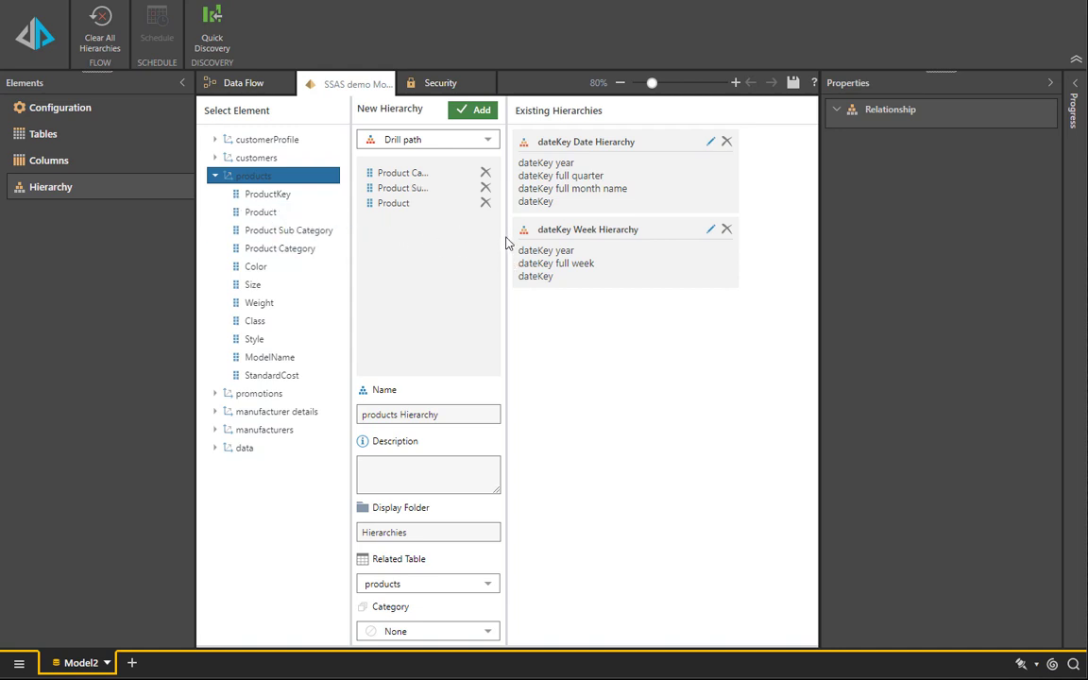
{"action": "left_click", "coordinate": [476, 141]}
{"action": "left_click", "coordinate": [468, 175]}
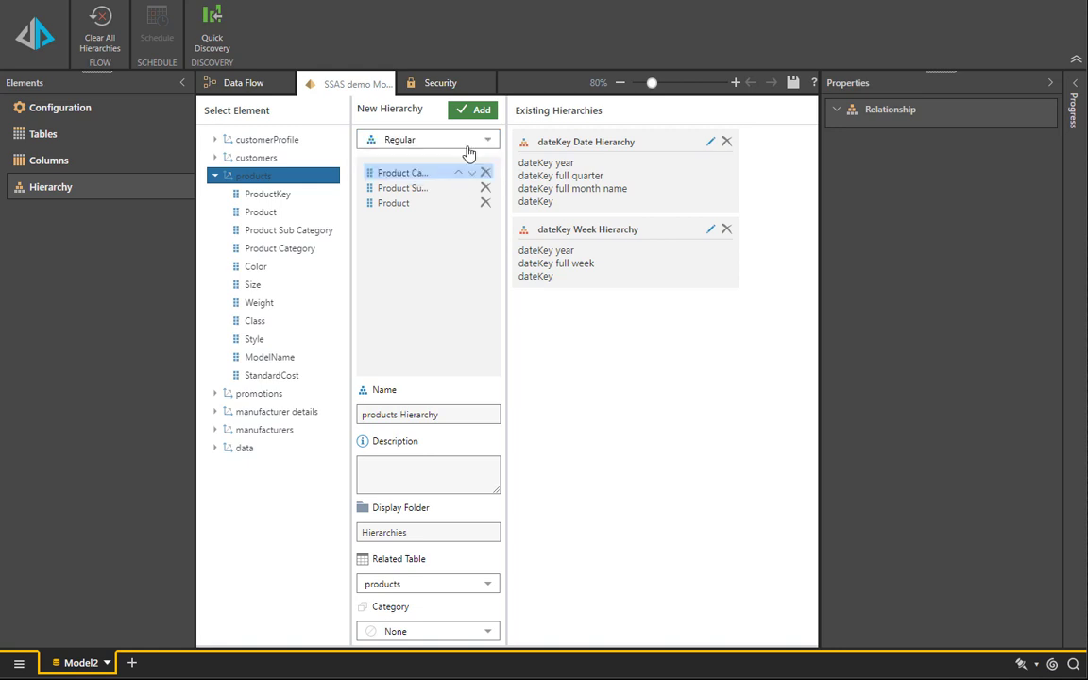
{"action": "left_click", "coordinate": [472, 109]}
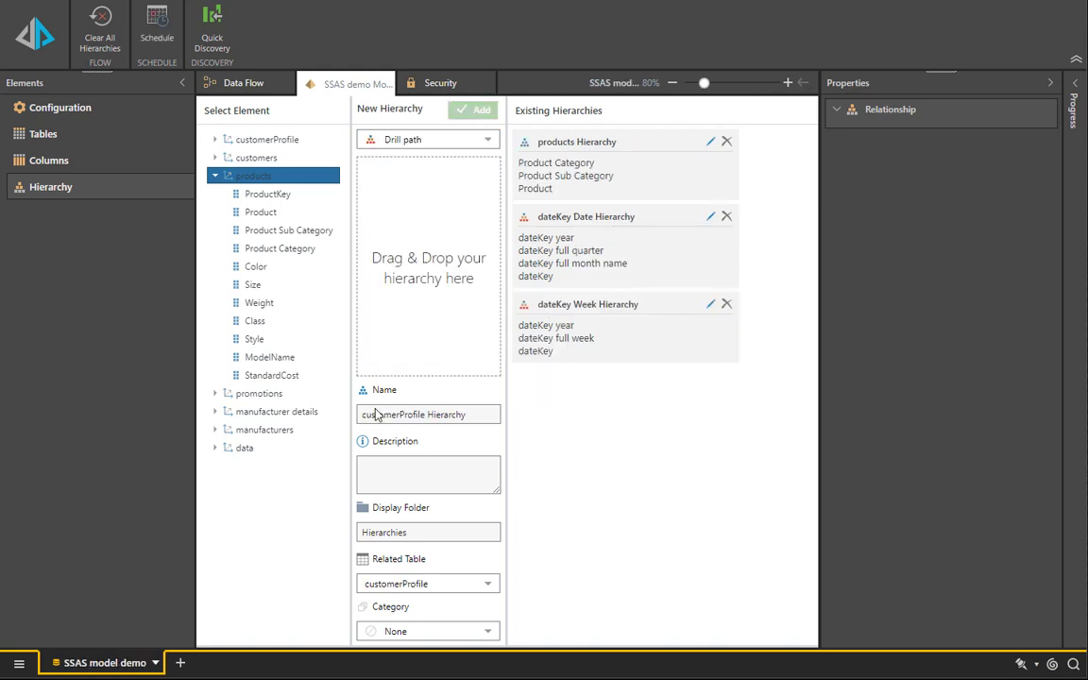
{"action": "left_click", "coordinate": [31, 63]}
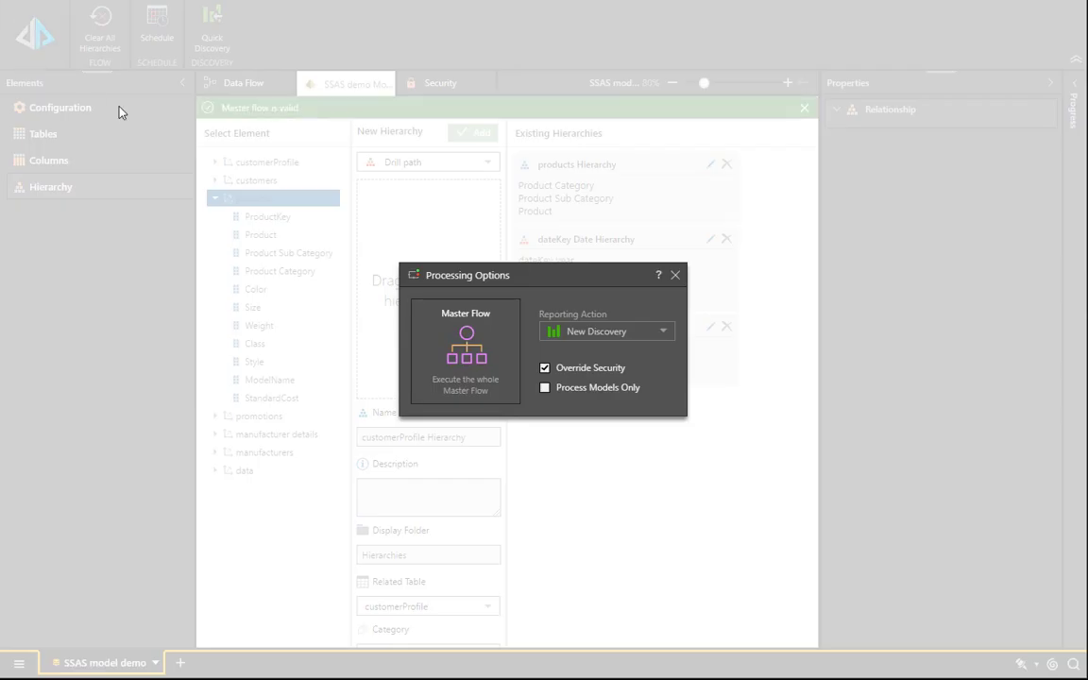
Process the master flow with New Discovery as the reporting action
{"action": "left_click", "coordinate": [466, 346]}
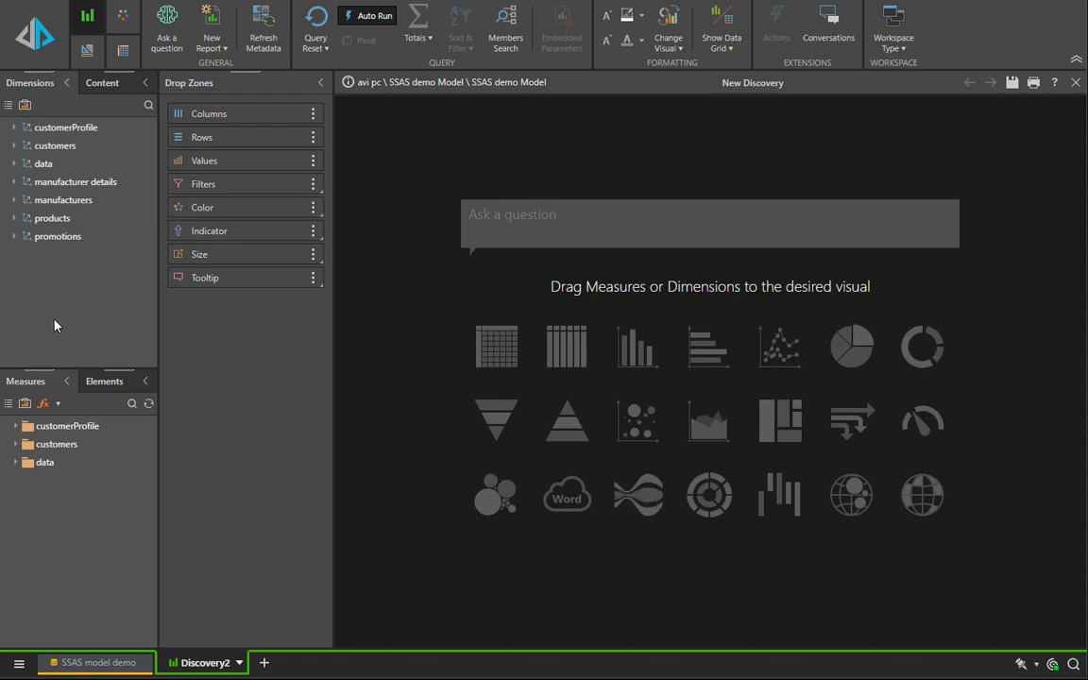
Put Commute Distance on rows, Gender on columns, and Sales, Margin and Cost as values
{"action": "left_click", "coordinate": [85, 128]}
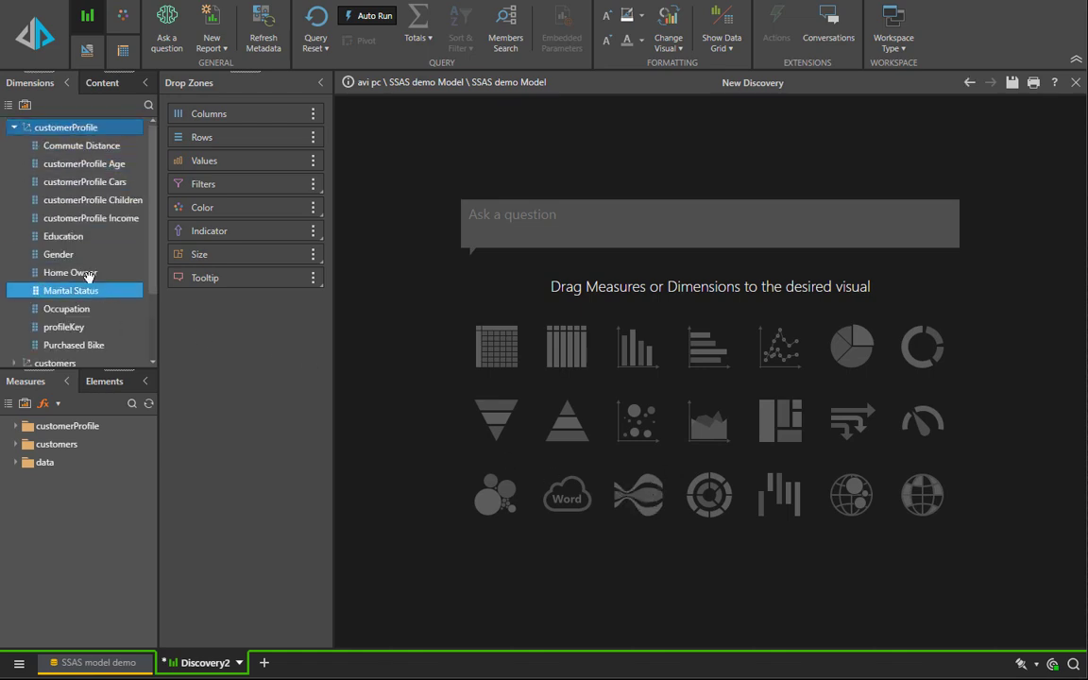
{"action": "double_click", "coordinate": [82, 146]}
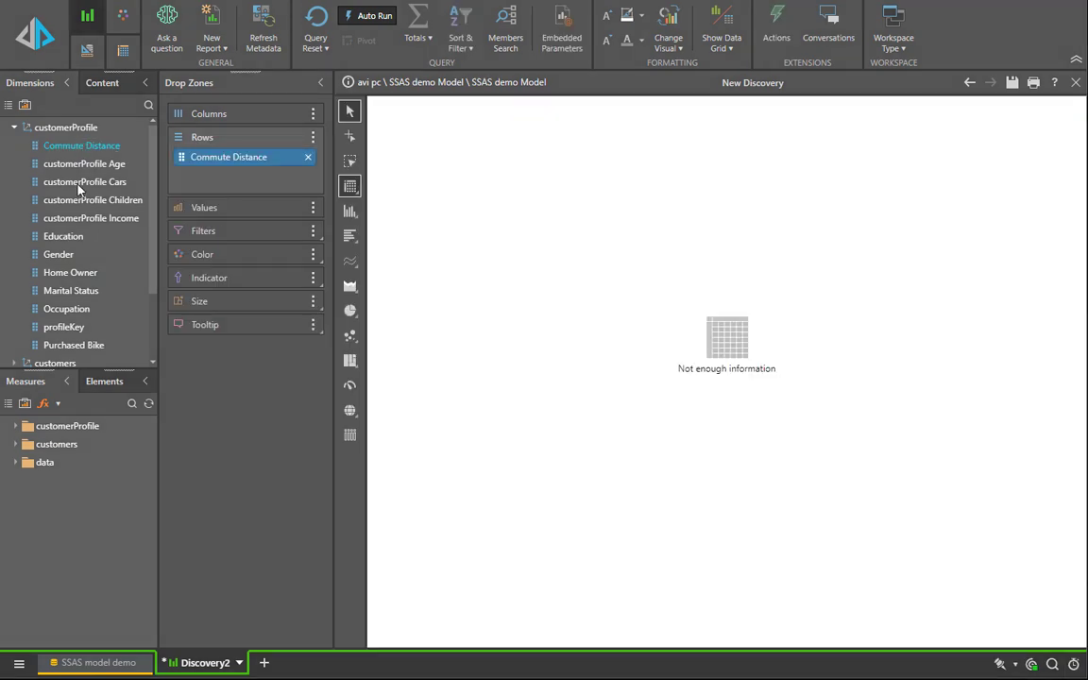
{"action": "double_click", "coordinate": [59, 254]}
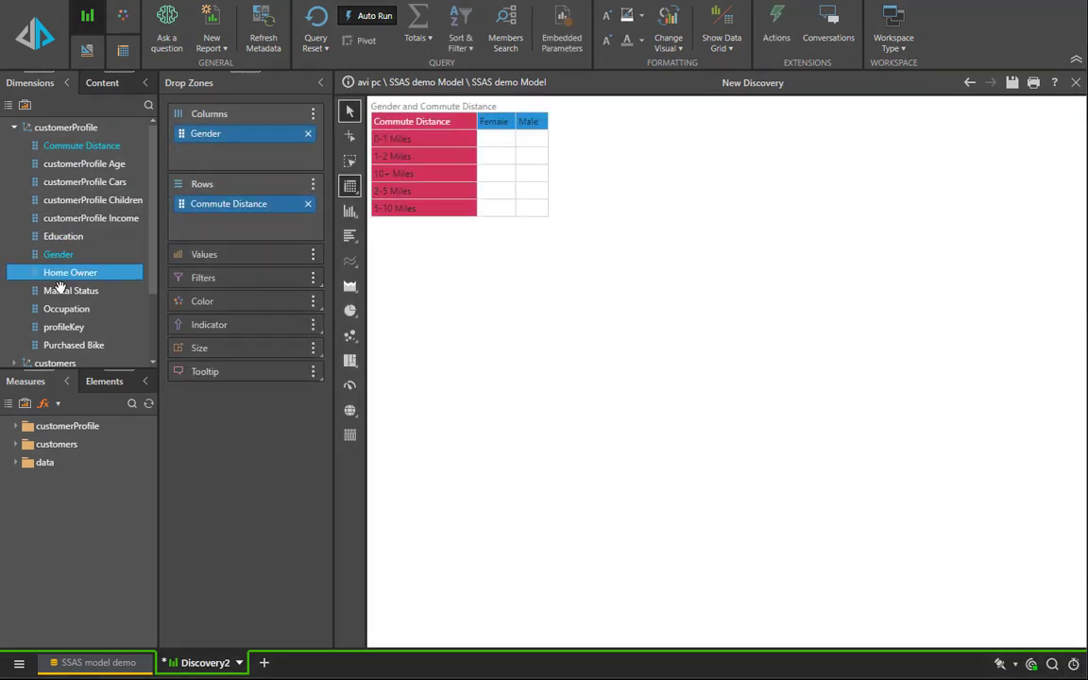
{"action": "left_click", "coordinate": [45, 461]}
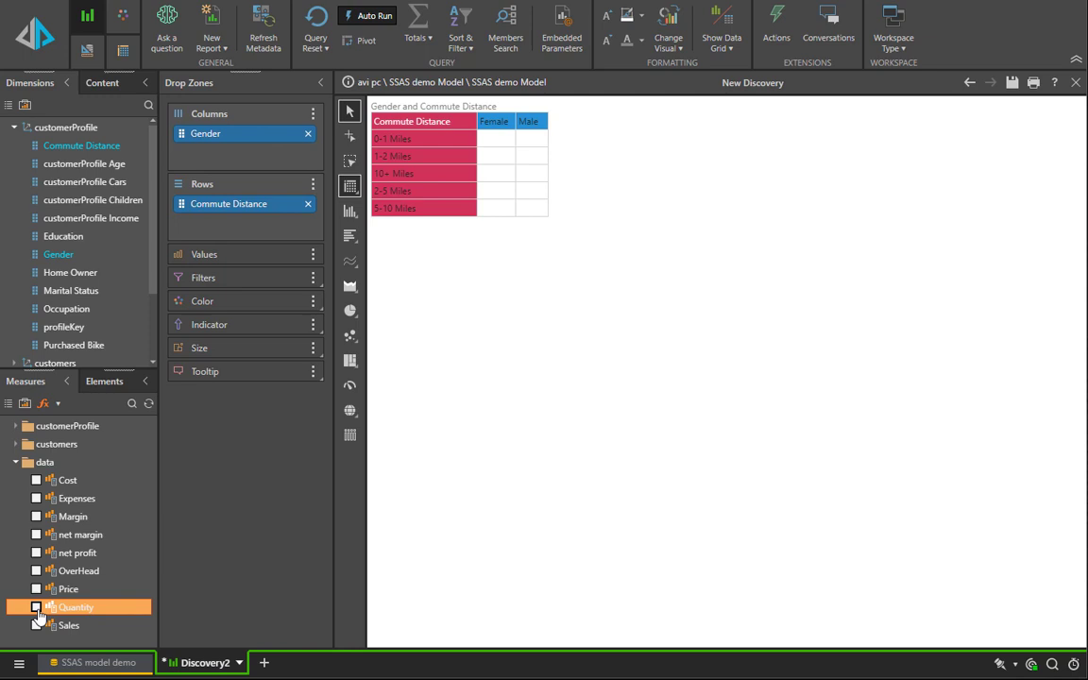
{"action": "left_click", "coordinate": [36, 625]}
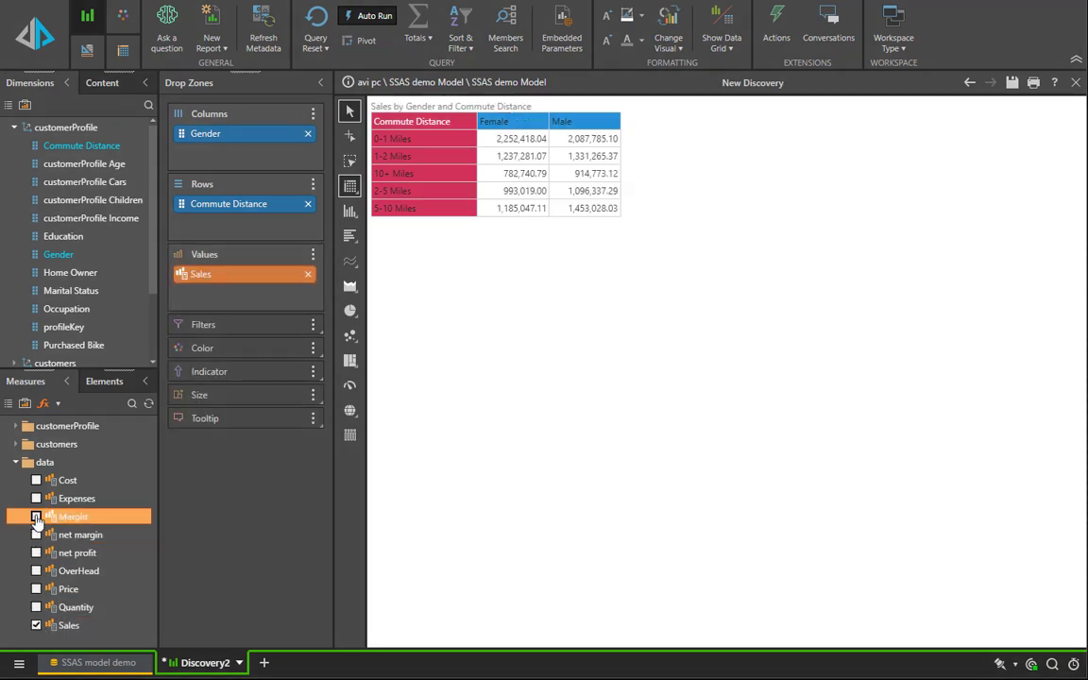
{"action": "left_click", "coordinate": [36, 517]}
{"action": "left_click", "coordinate": [36, 480]}
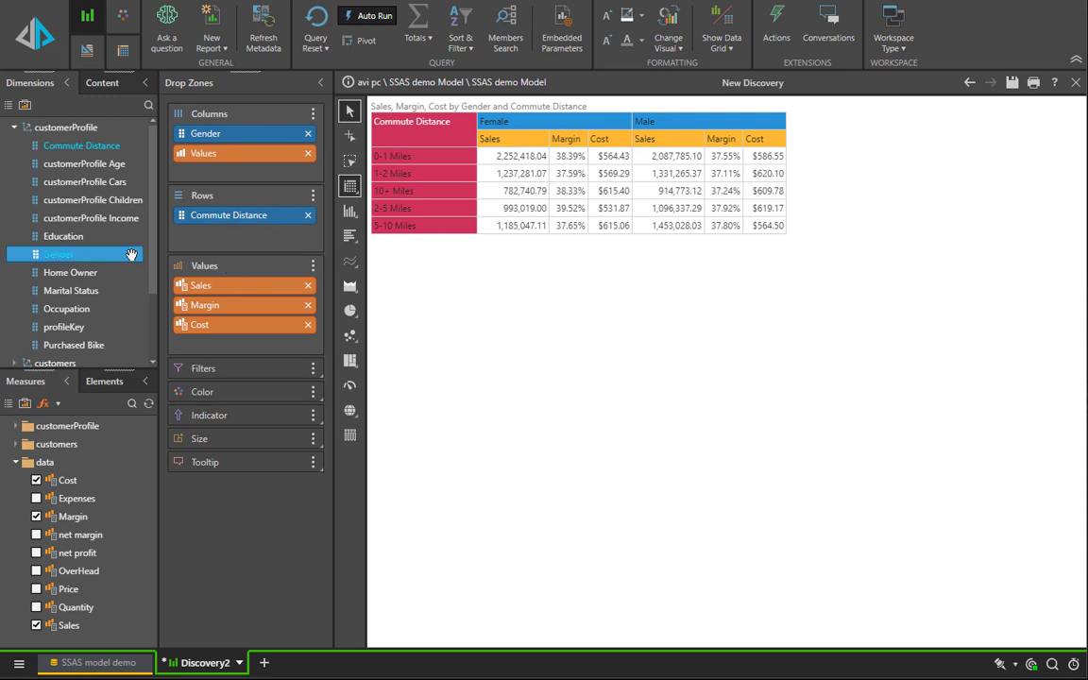
Add Manufacturer as a row level beneath Commute Distance
{"action": "scroll", "coordinate": [82, 286], "scroll_direction": "down", "scroll_amount": 2}
{"action": "double_click", "coordinate": [75, 323]}
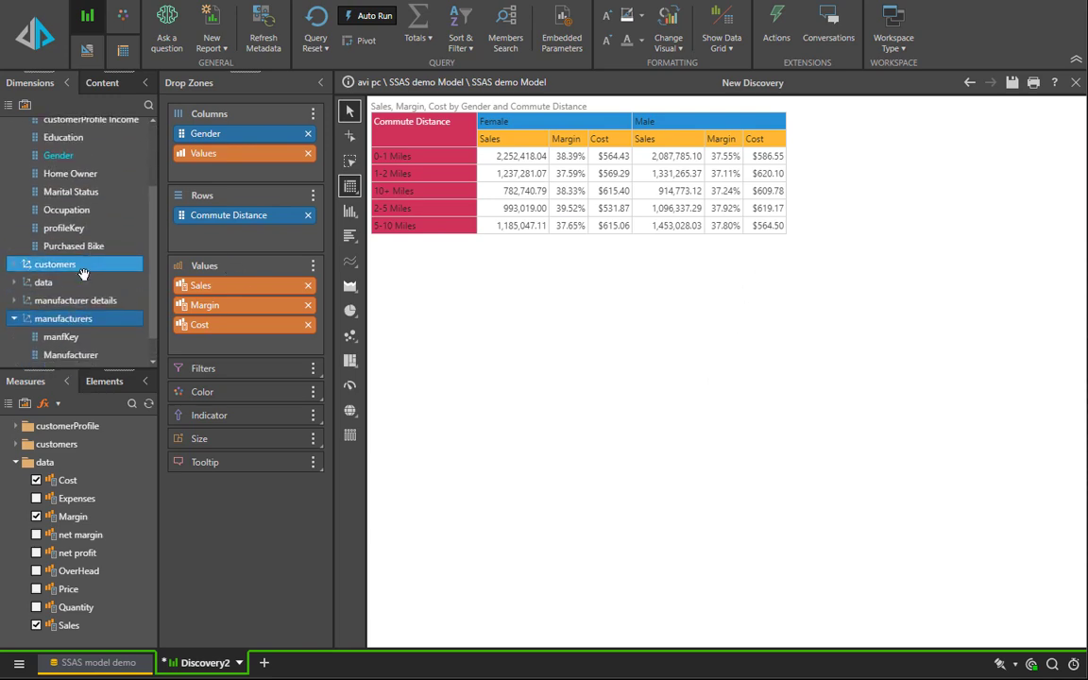
{"action": "left_click_drag", "start_coordinate": [68, 319], "coordinate": [244, 235]}
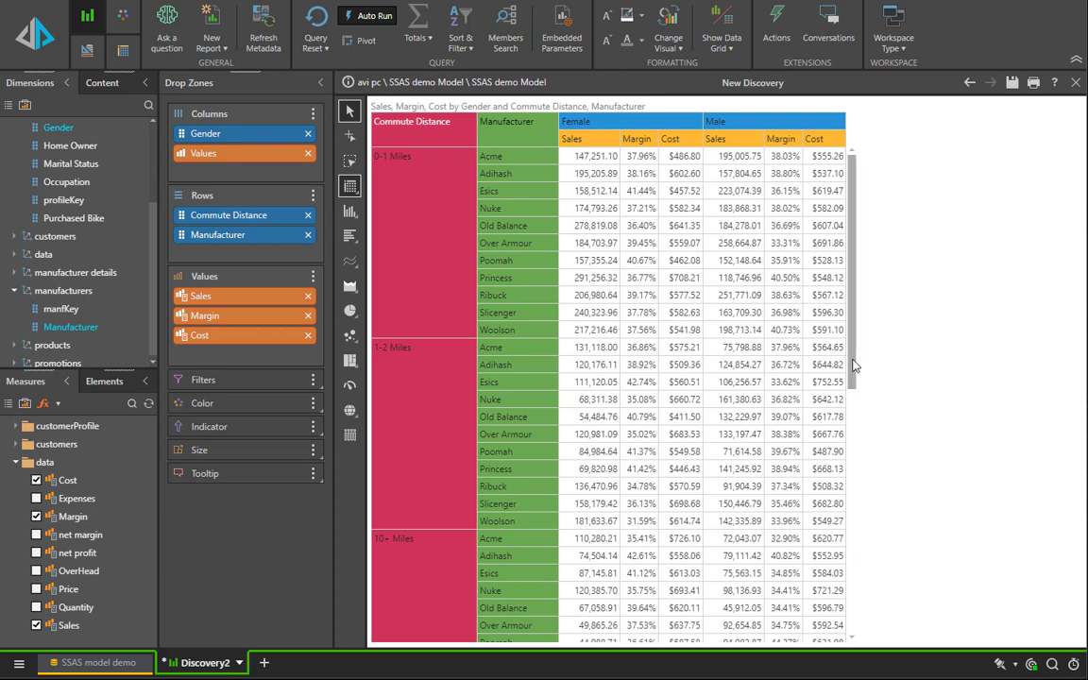
{"action": "left_click_drag", "start_coordinate": [855, 365], "coordinate": [925, 285]}
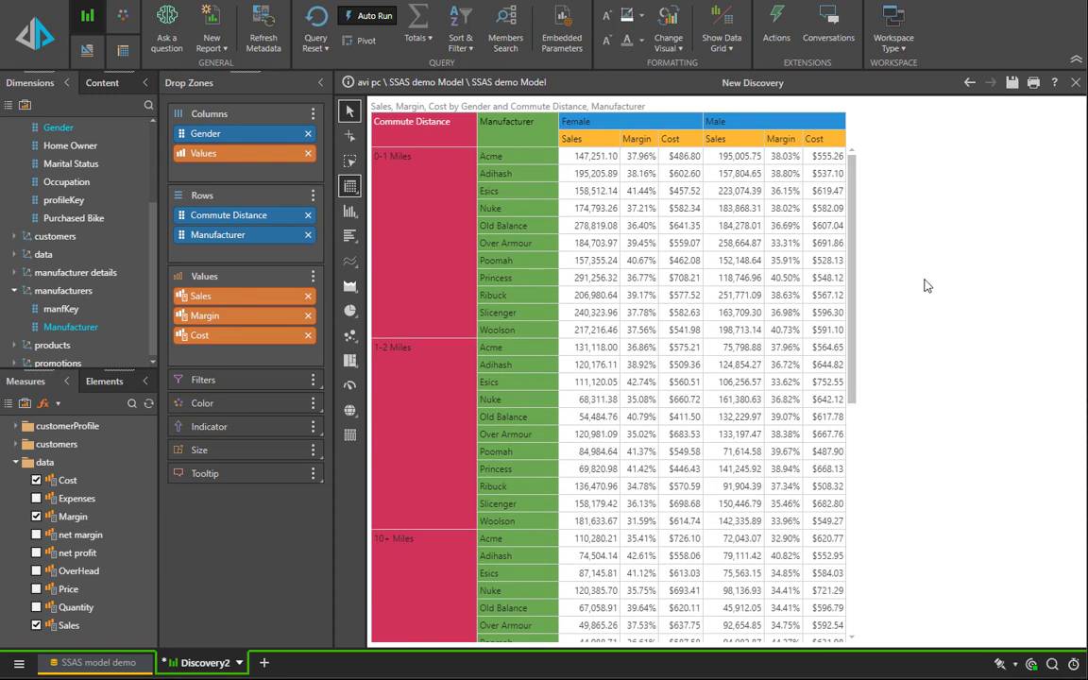
Start a new Discovery on the SSAS demo Model from the PC server
{"action": "left_click", "coordinate": [262, 664]}
{"action": "left_click", "coordinate": [278, 525]}
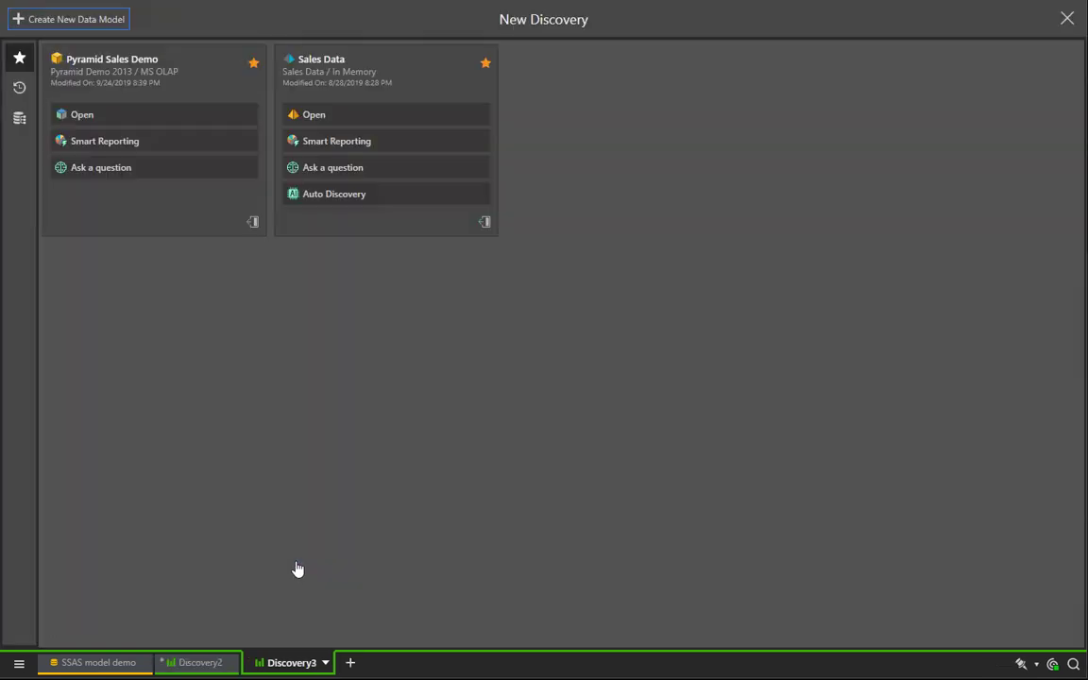
{"action": "left_click", "coordinate": [20, 123]}
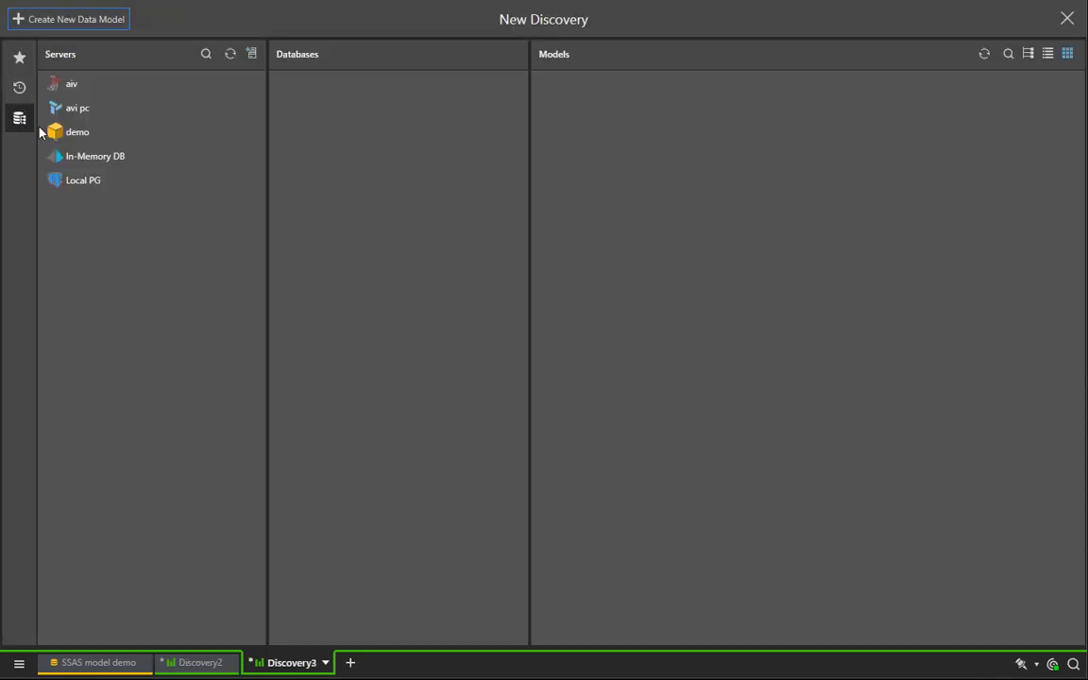
{"action": "left_click", "coordinate": [83, 130]}
{"action": "left_click", "coordinate": [91, 114]}
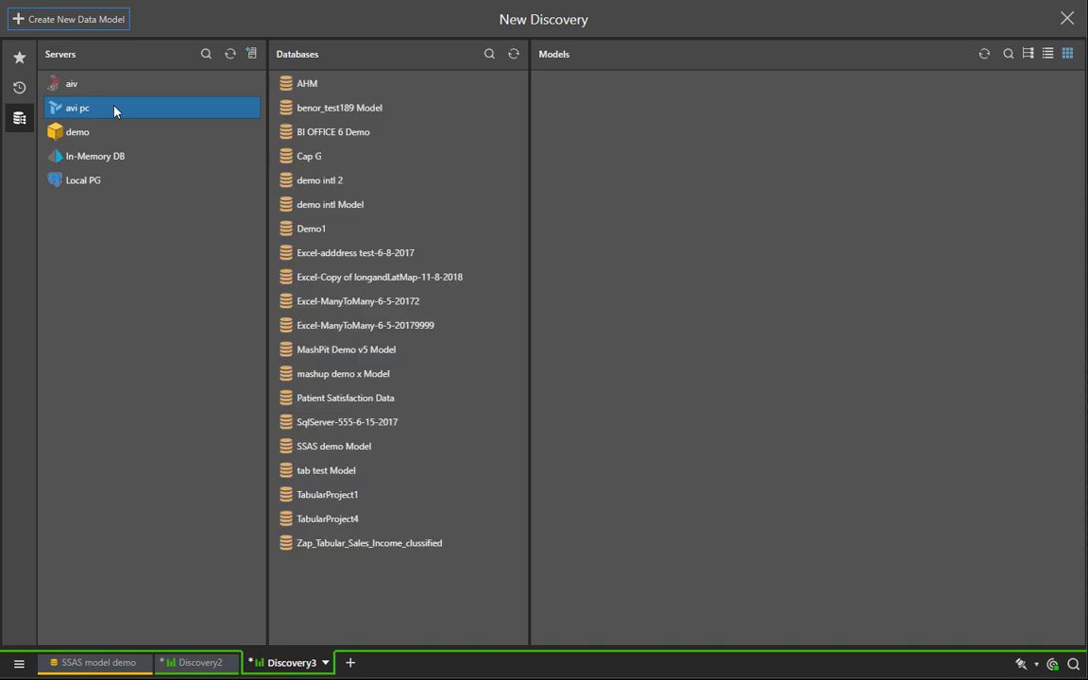
{"action": "left_click", "coordinate": [373, 447]}
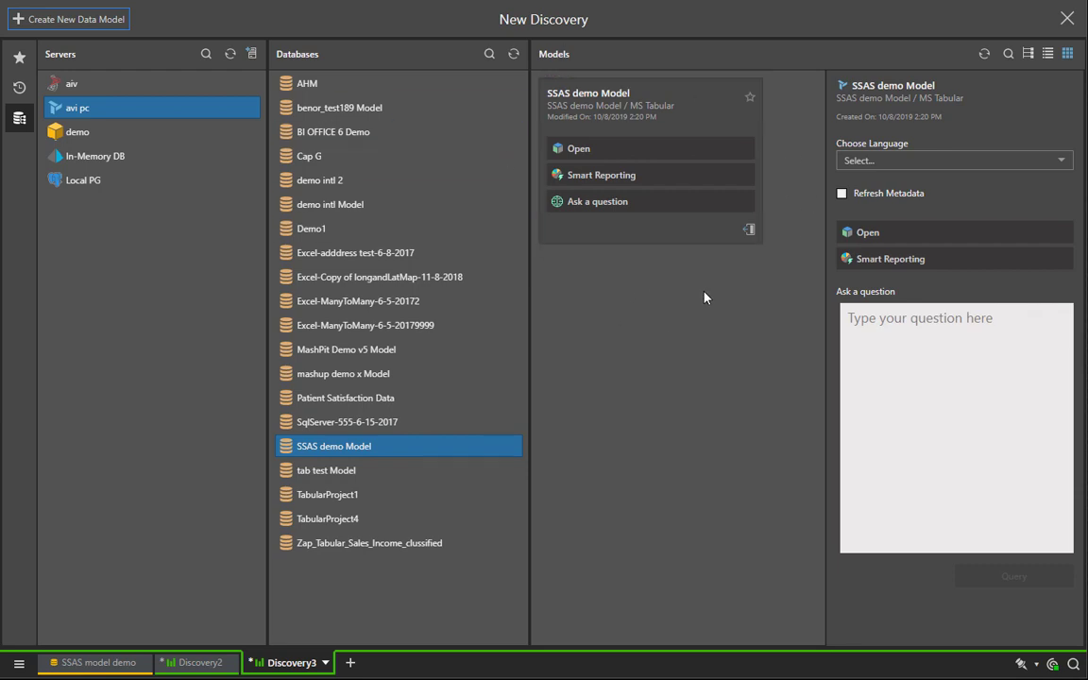
{"action": "left_click", "coordinate": [676, 179]}
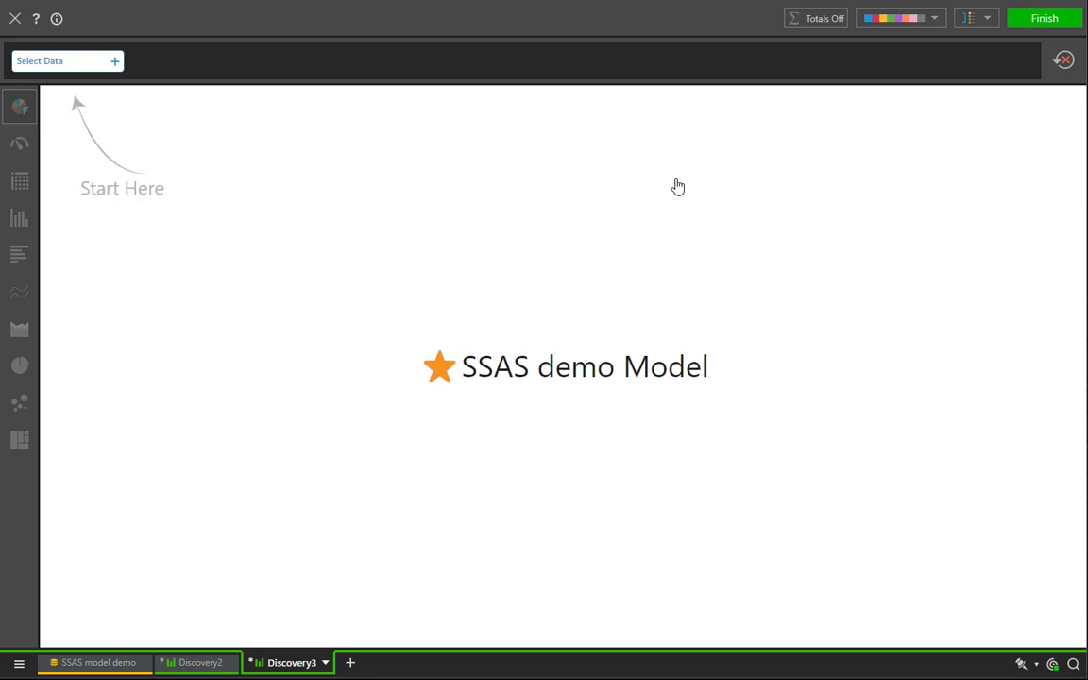
Add the Sales measure, customerProfile Occupation and products Product Sub Category to the view
{"action": "left_click", "coordinate": [60, 65]}
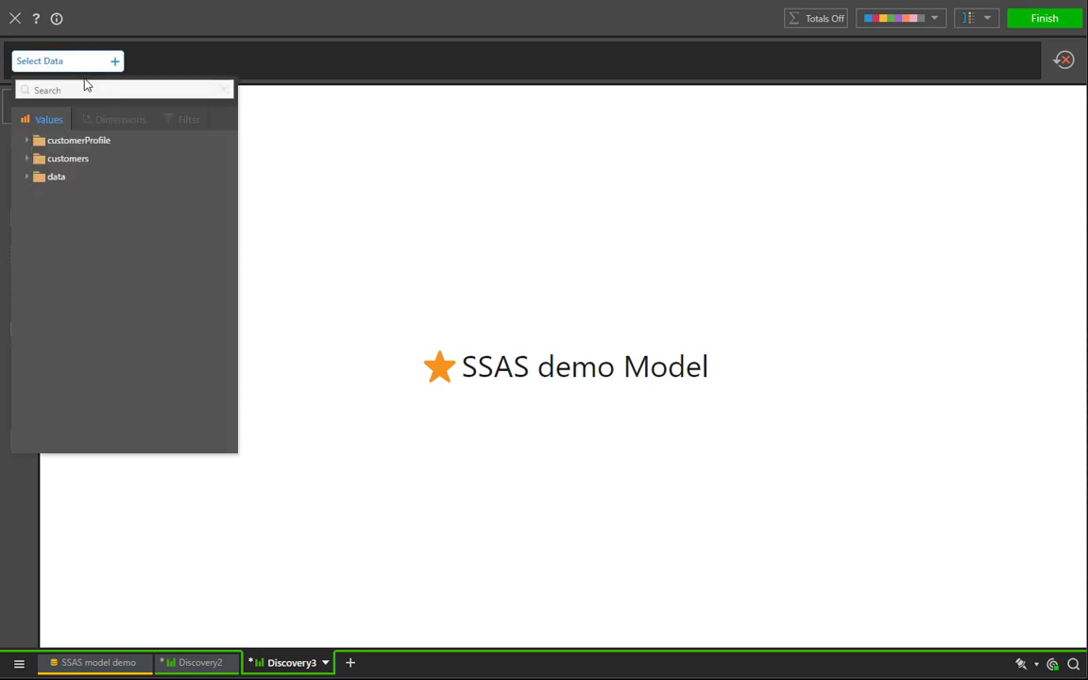
{"action": "left_click", "coordinate": [85, 183]}
{"action": "left_click", "coordinate": [80, 341]}
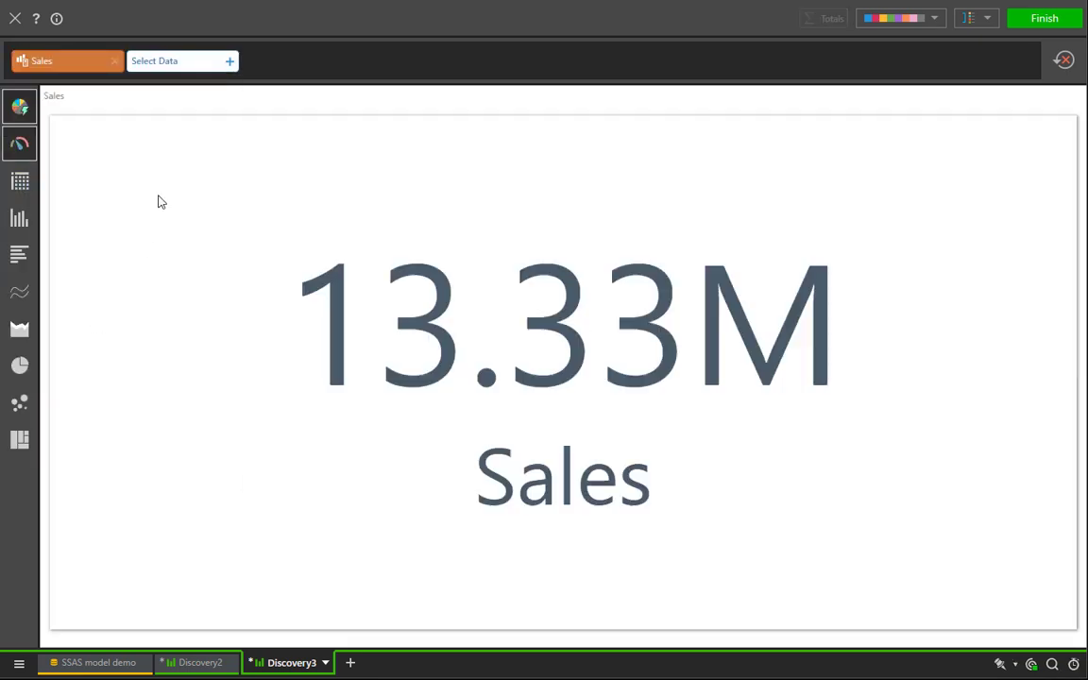
{"action": "left_click", "coordinate": [194, 63]}
{"action": "left_click", "coordinate": [227, 120]}
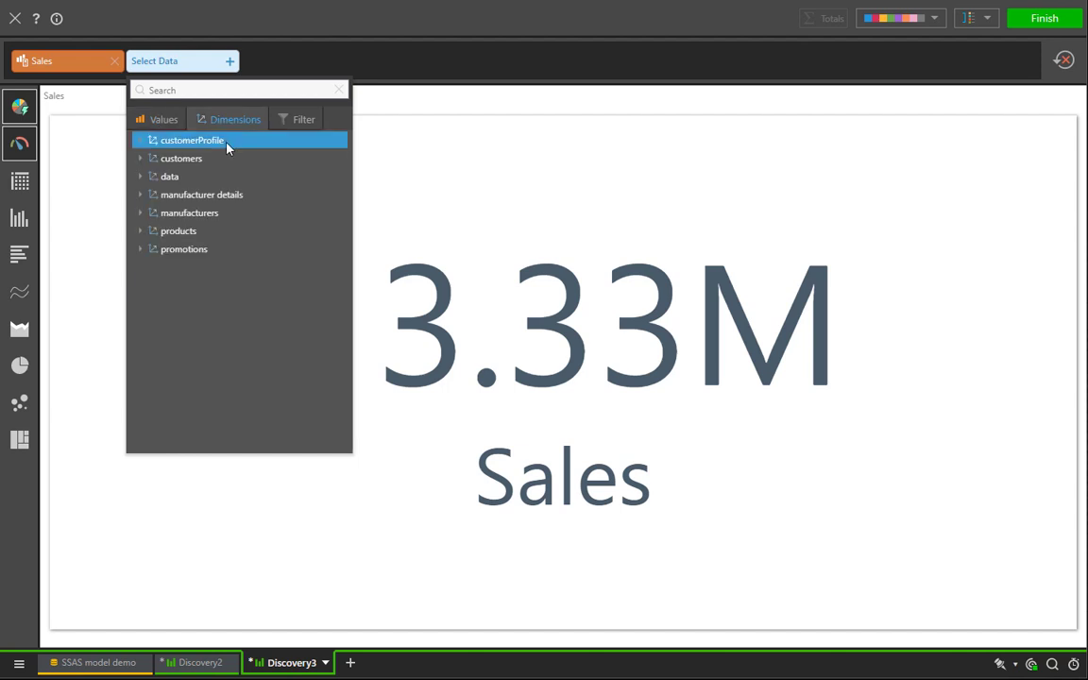
{"action": "left_click", "coordinate": [226, 144]}
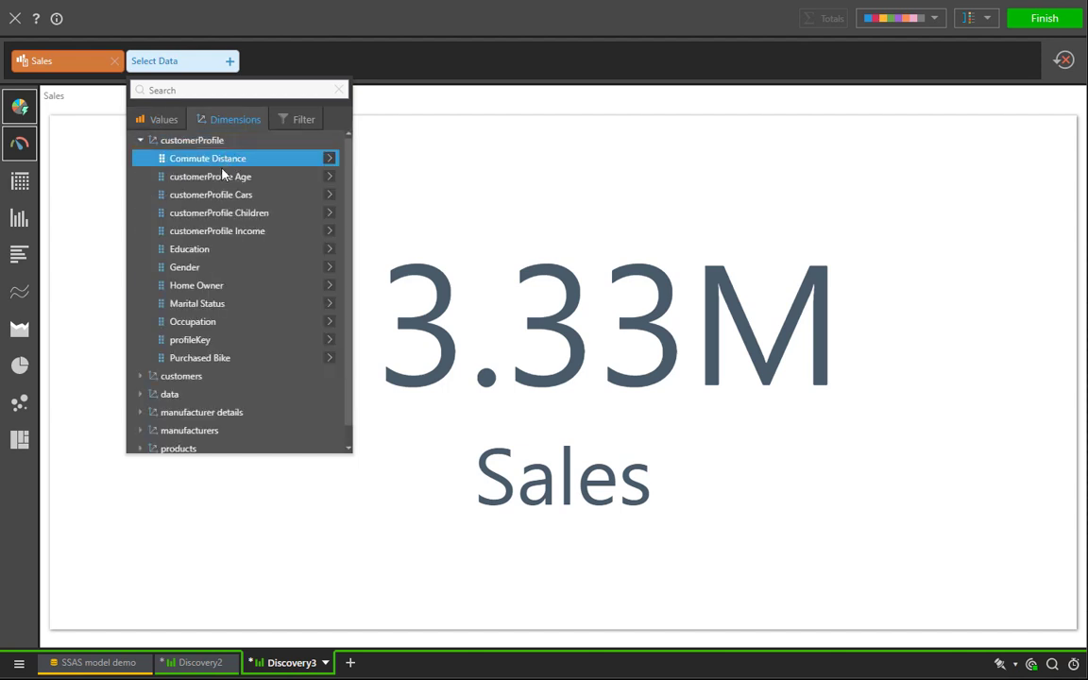
{"action": "left_click", "coordinate": [203, 322]}
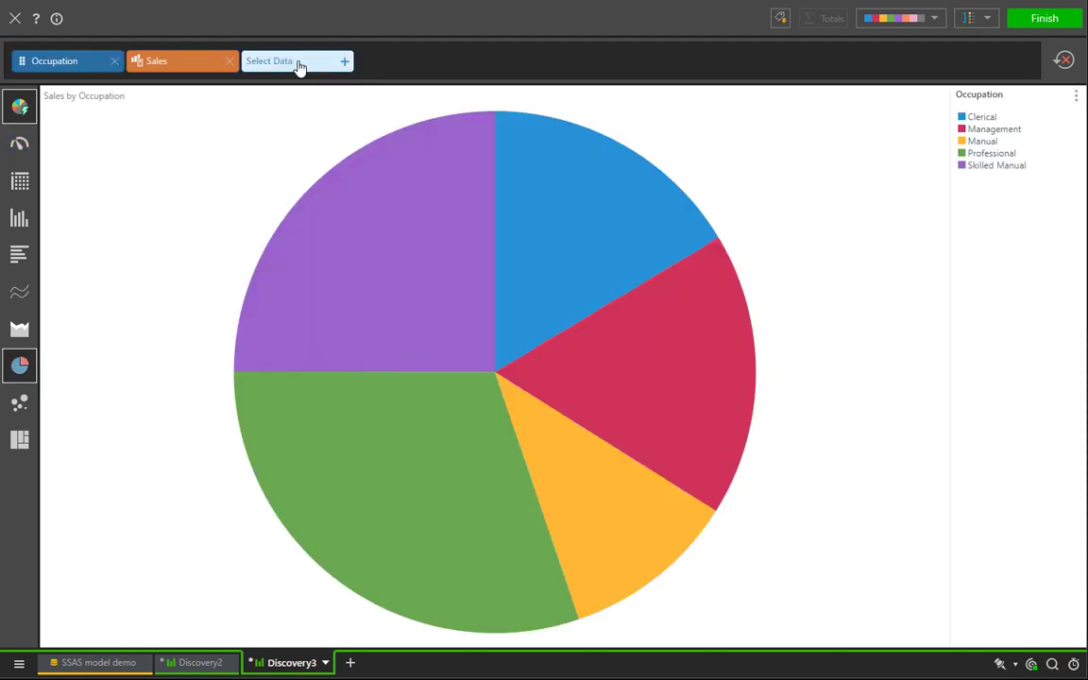
{"action": "left_click", "coordinate": [301, 64]}
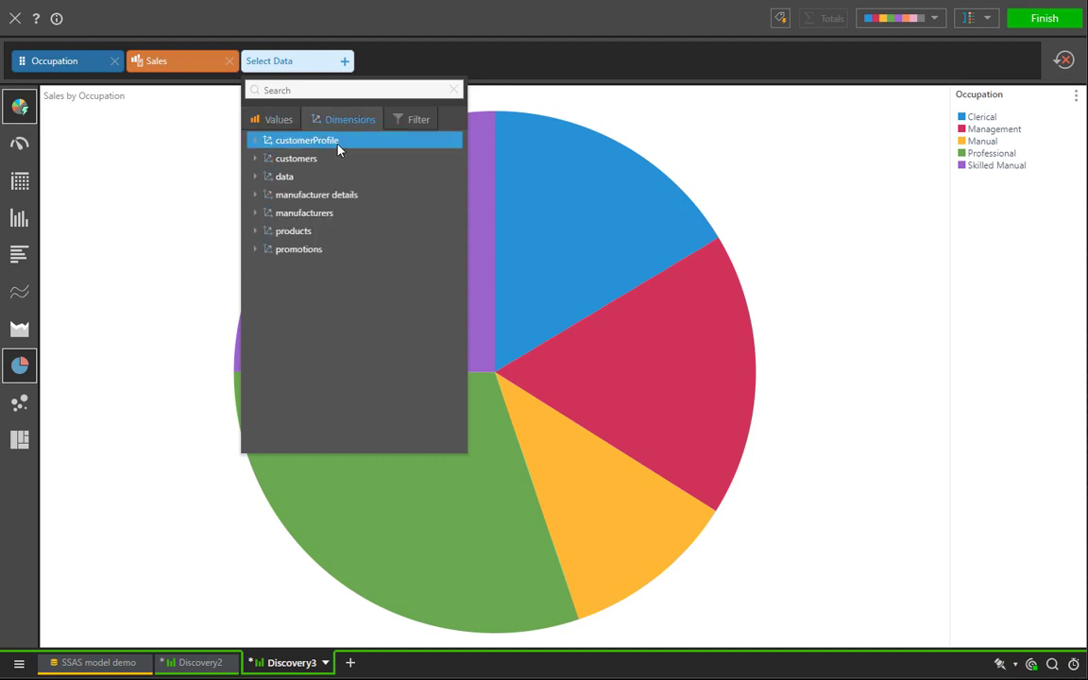
{"action": "left_click", "coordinate": [326, 233]}
{"action": "left_click", "coordinate": [328, 359]}
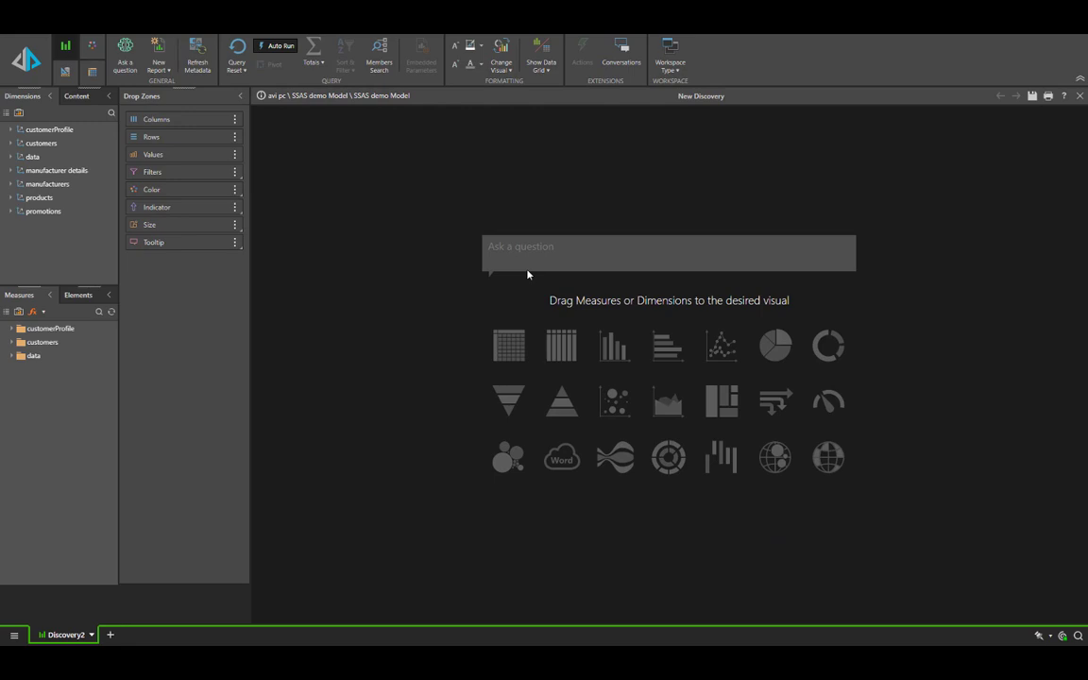
Ask 'sales and margin by manufacturer' to chart them, then extend the question with promotion
{"action": "left_click", "coordinate": [537, 256]}
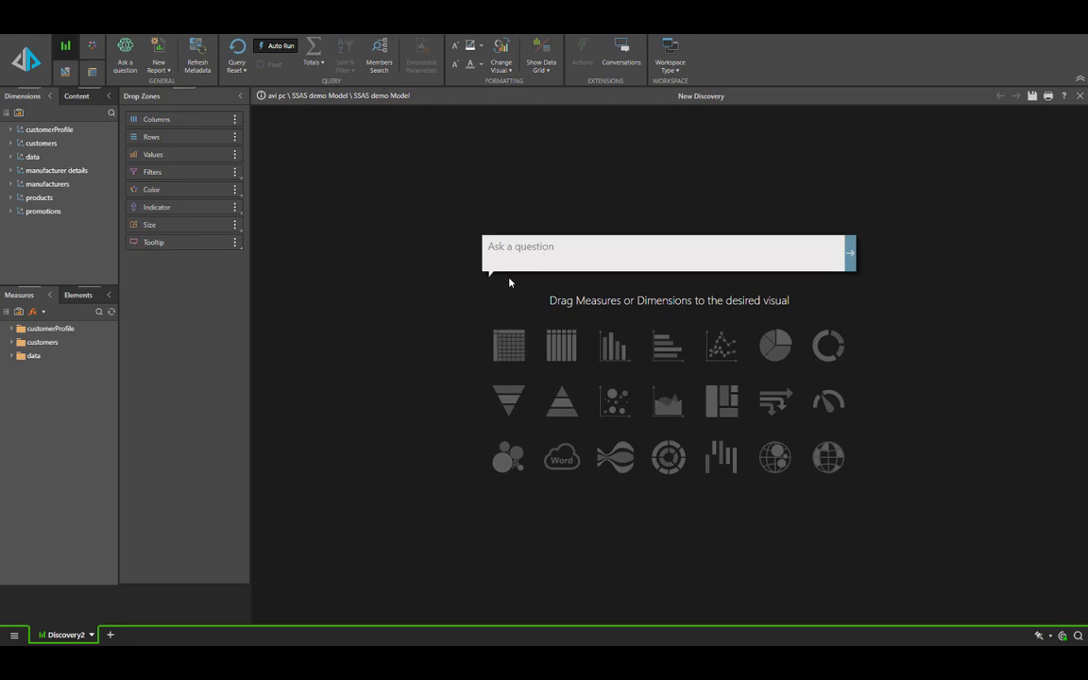
{"action": "type", "text": "sales and margin by manufactu"}
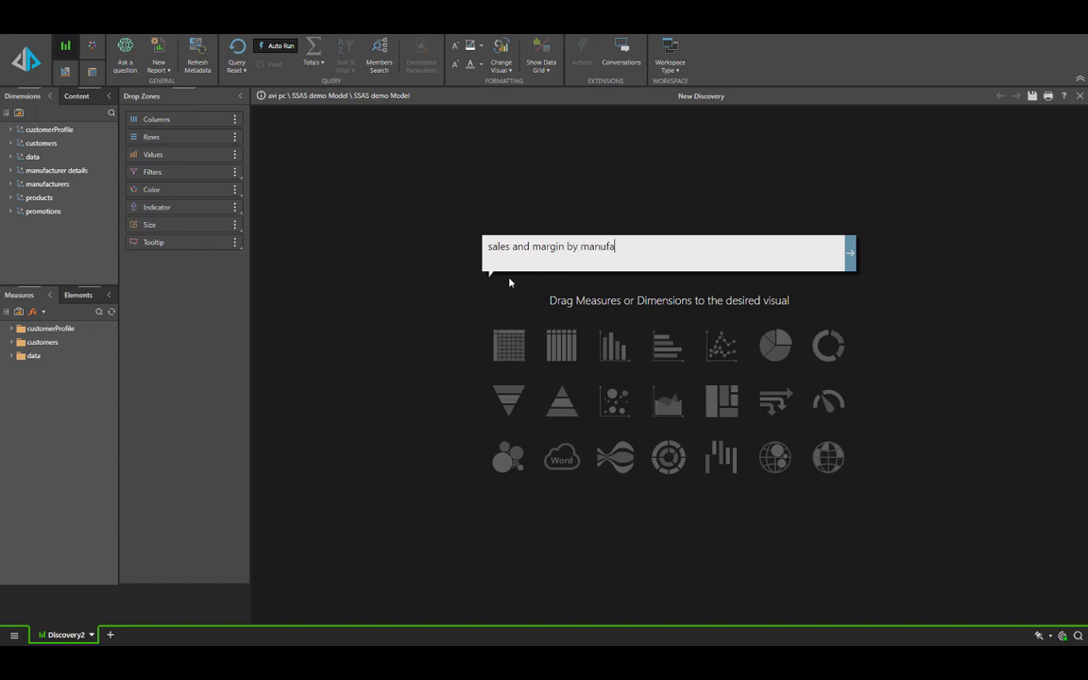
{"action": "type", "text": "rer"}
{"action": "key", "text": "Return"}
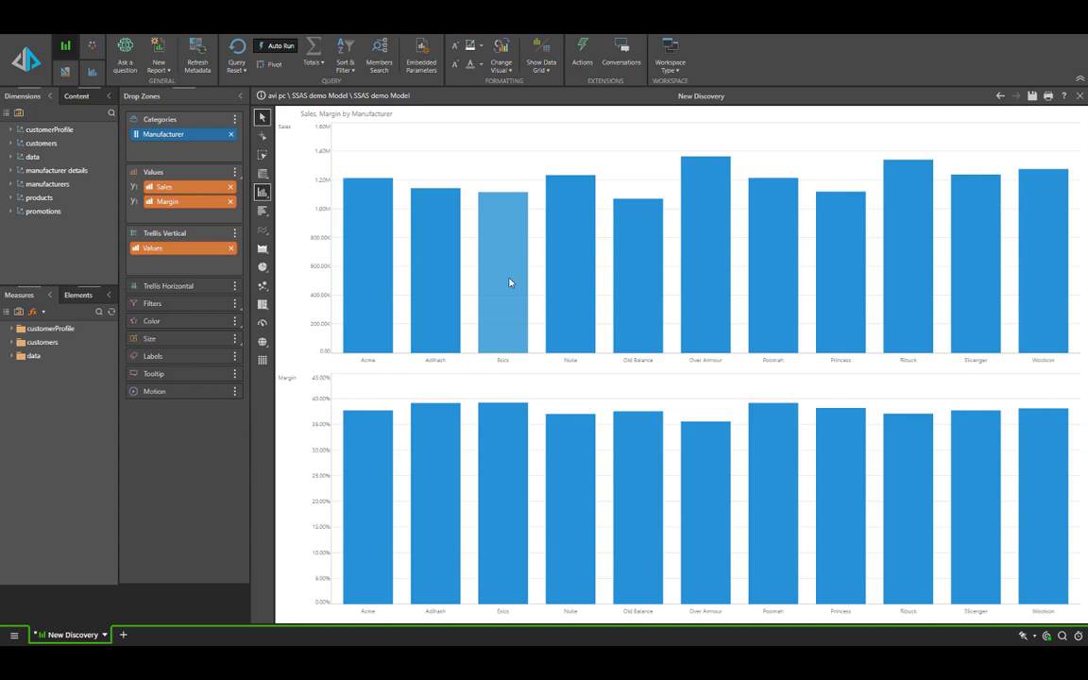
{"action": "left_click", "coordinate": [124, 55]}
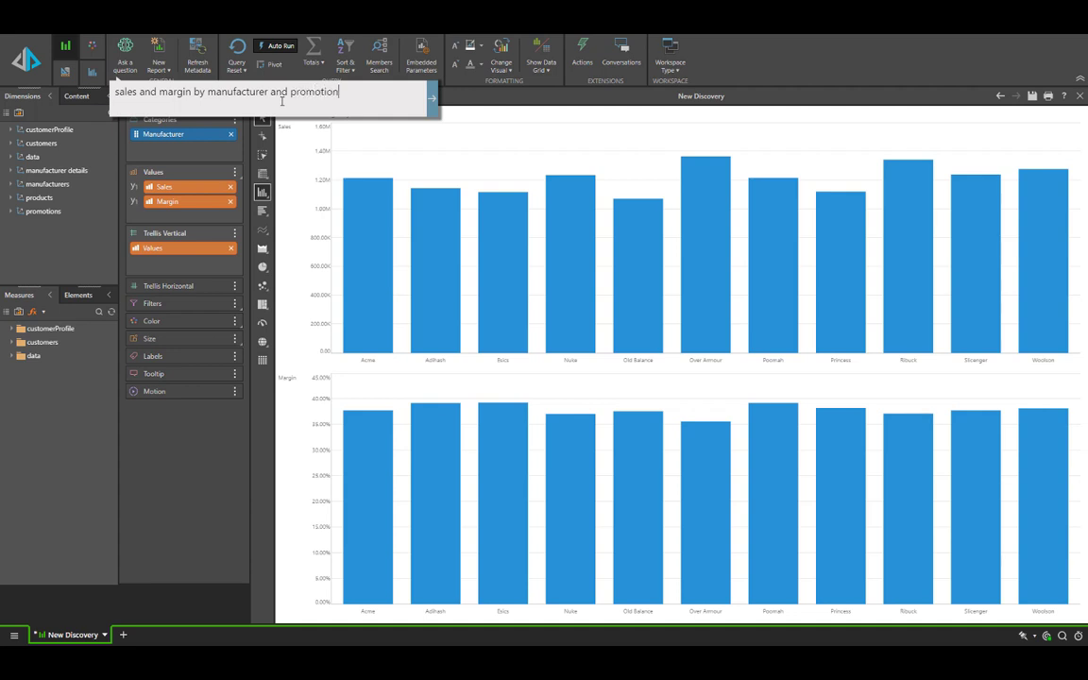
{"action": "type", "text": "y"}
{"action": "key", "text": "Return"}
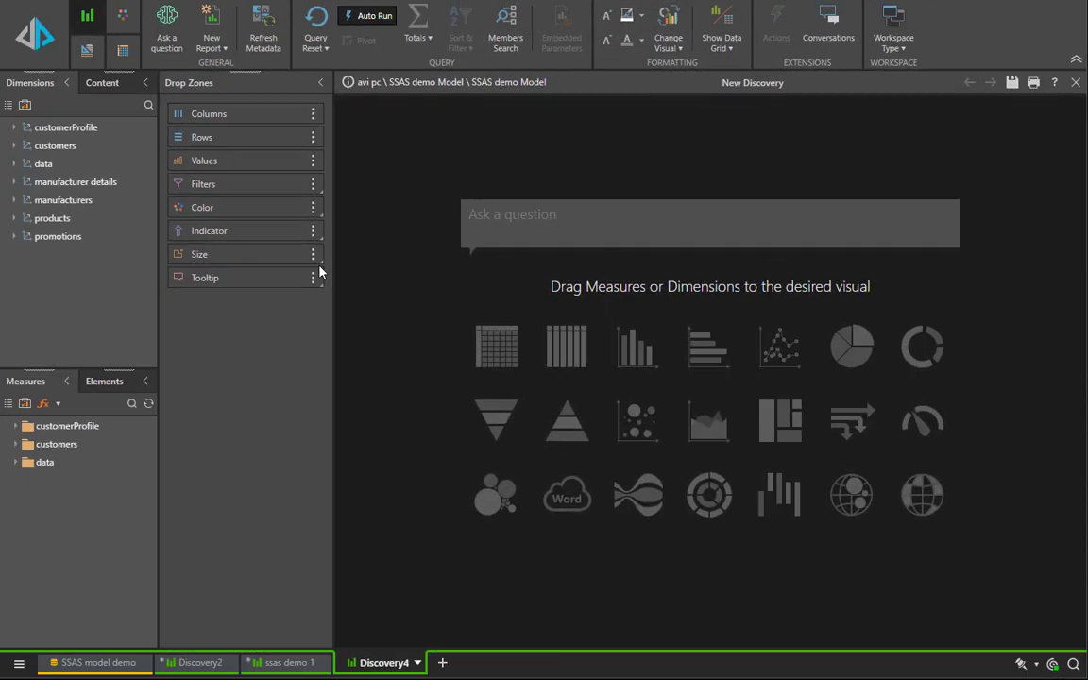
Build a grid of the Sales and Quantity measures with Promotion as the rows
{"action": "left_click", "coordinate": [35, 461]}
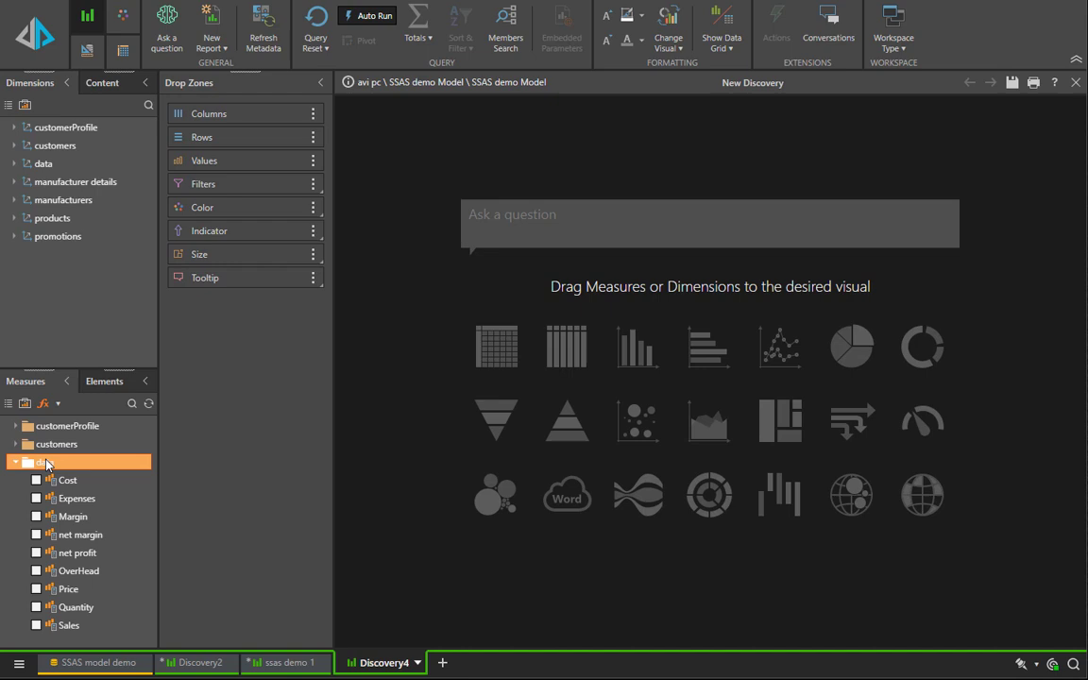
{"action": "left_click", "coordinate": [35, 625]}
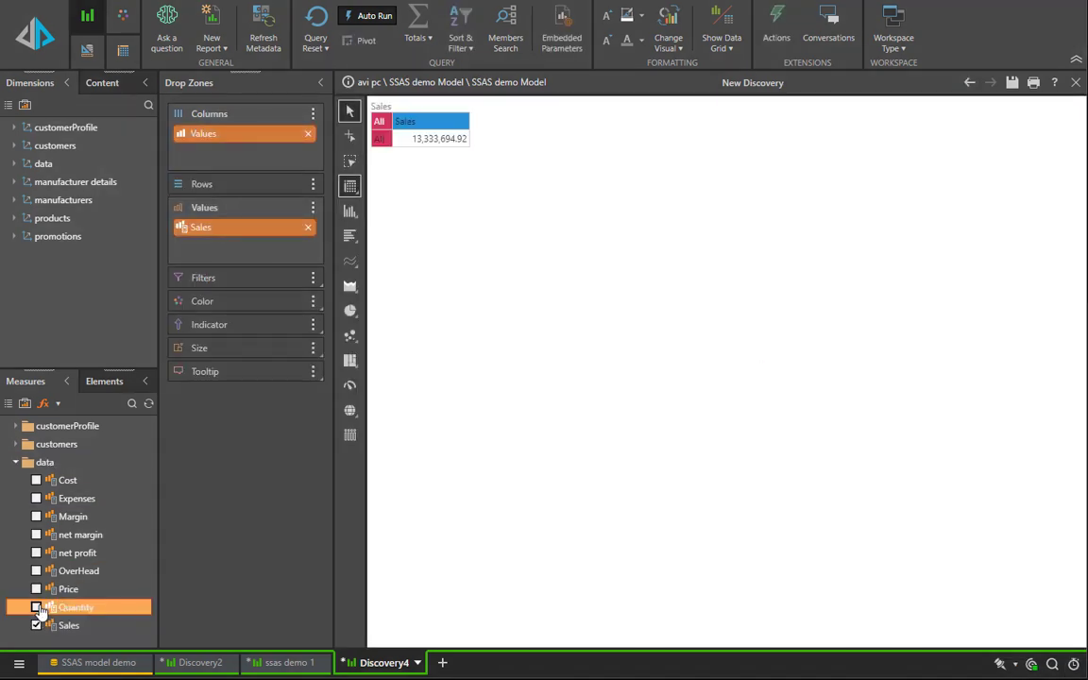
{"action": "left_click", "coordinate": [35, 607]}
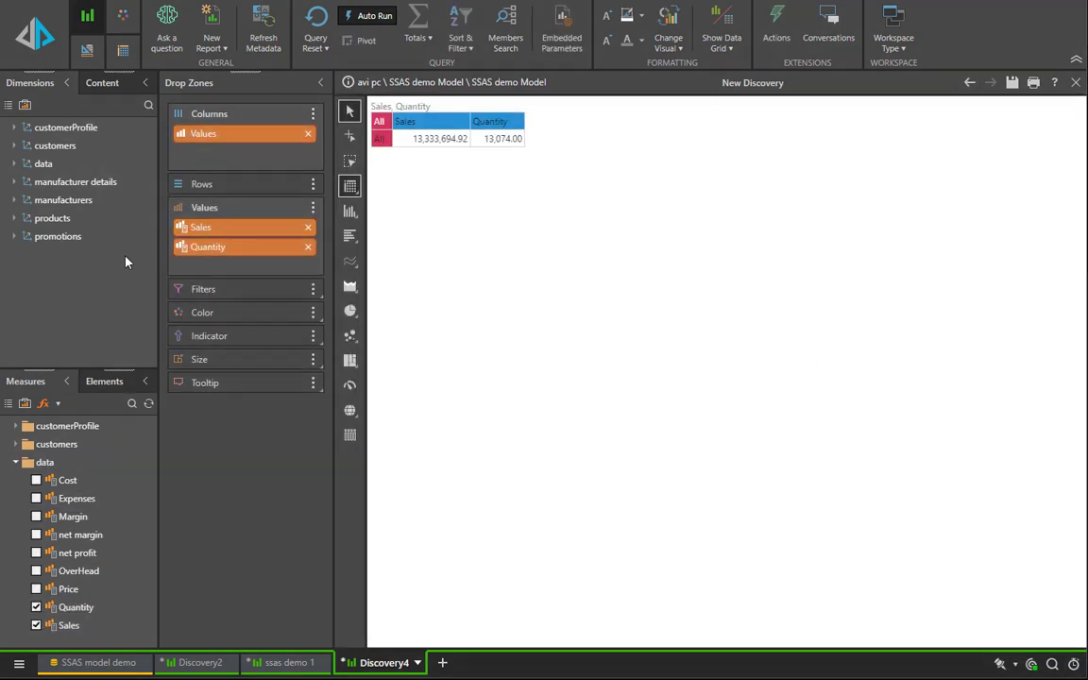
{"action": "double_click", "coordinate": [71, 236]}
{"action": "left_click_drag", "start_coordinate": [75, 255], "coordinate": [213, 194]}
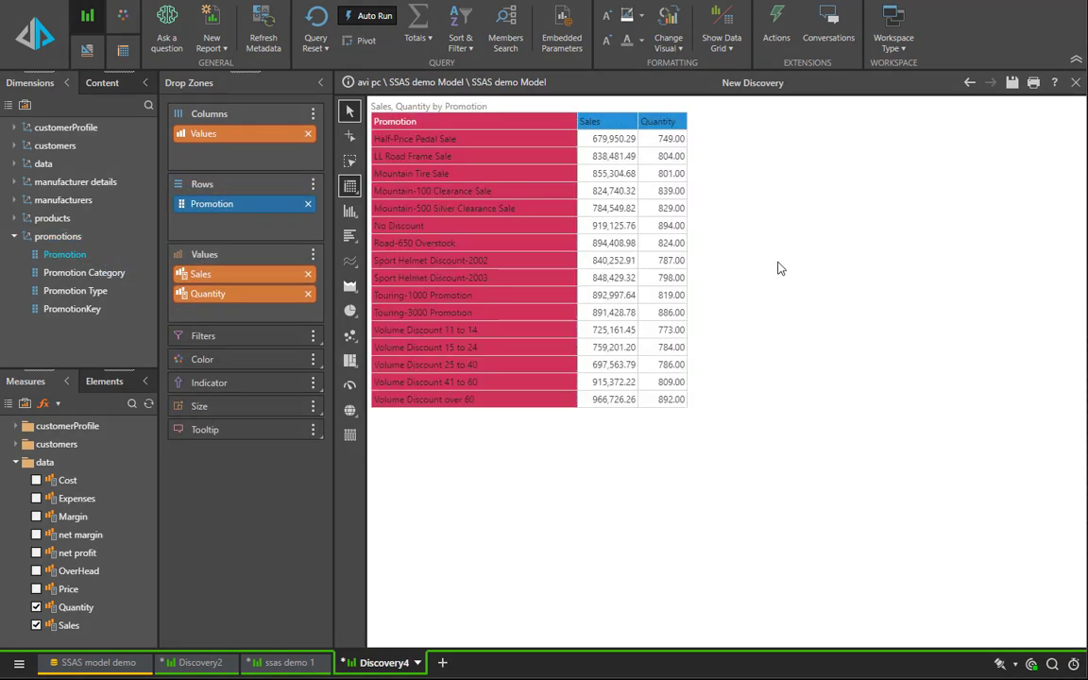
Create a Sales / Quantity ratio measure from the Quantity column via Quick Calc
{"action": "left_click", "coordinate": [659, 123]}
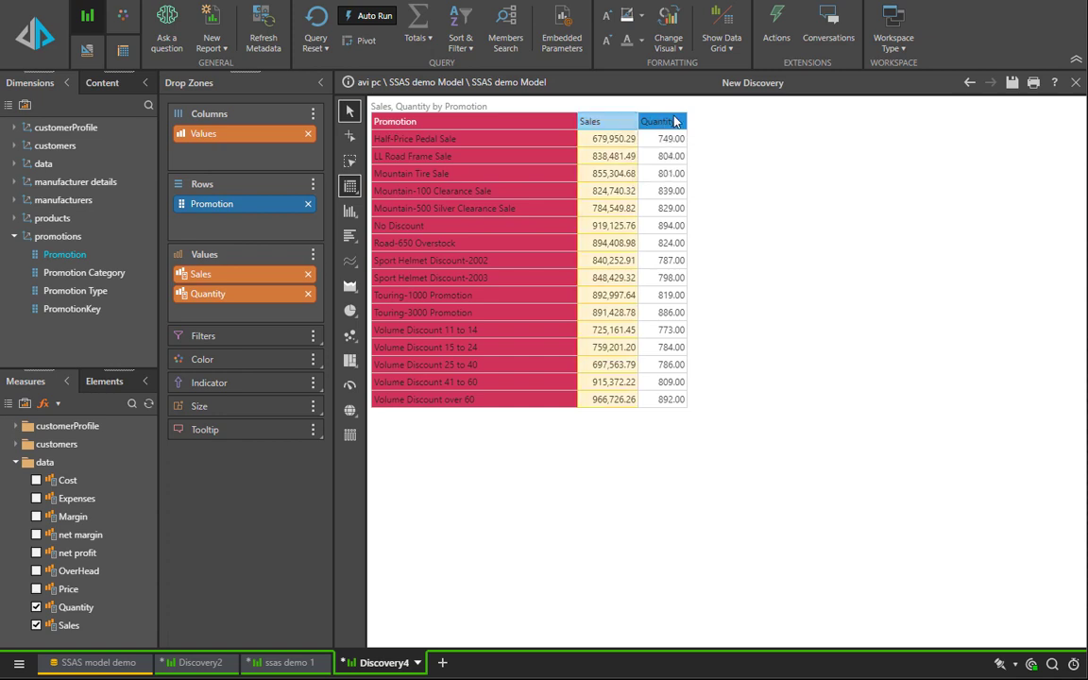
{"action": "right_click", "coordinate": [674, 120]}
{"action": "mouse_move", "coordinate": [703, 127]}
{"action": "mouse_move", "coordinate": [841, 129]}
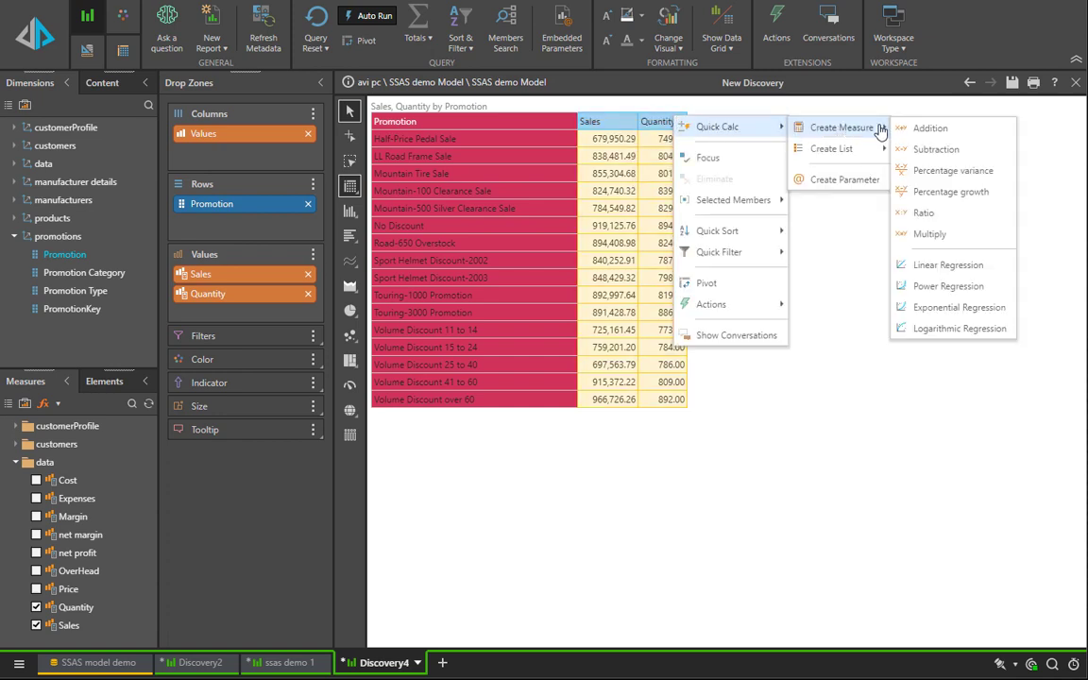
{"action": "left_click", "coordinate": [927, 214]}
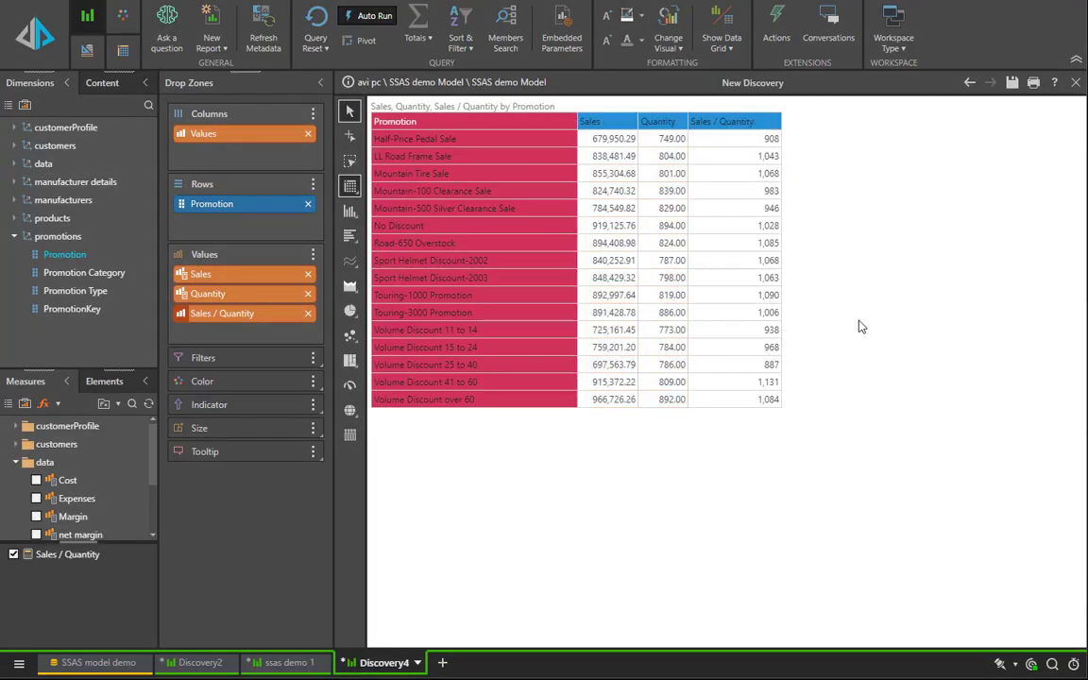
Dice the Sales / Quantity ratio by Product Category and expand Accessories into subcategories
{"action": "right_click", "coordinate": [756, 122]}
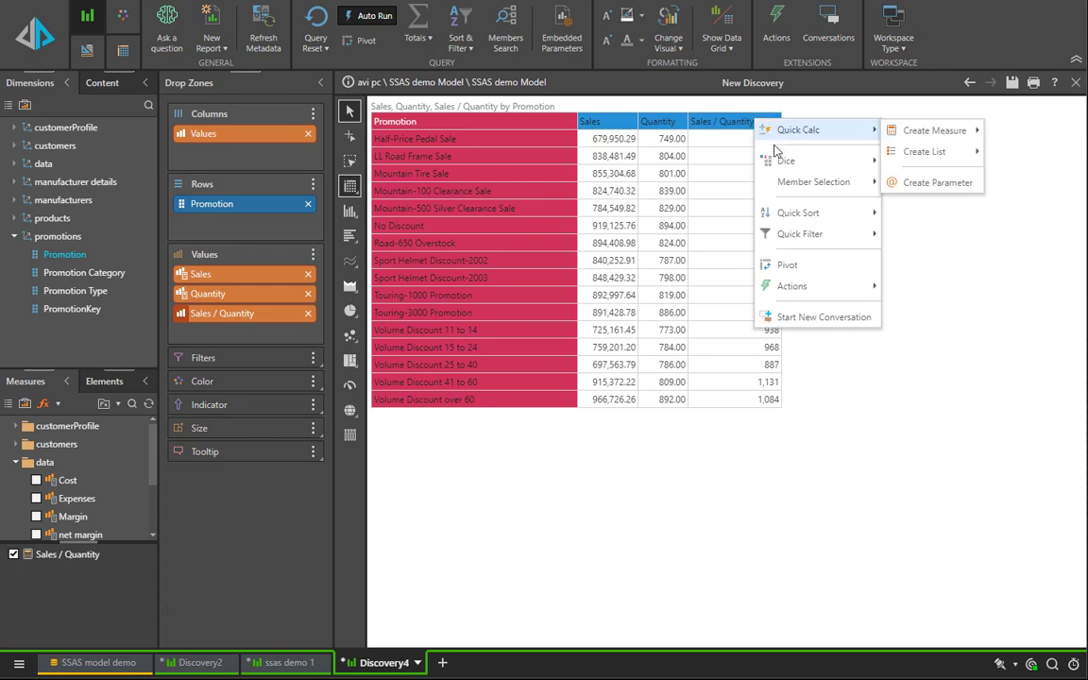
{"action": "mouse_move", "coordinate": [784, 161]}
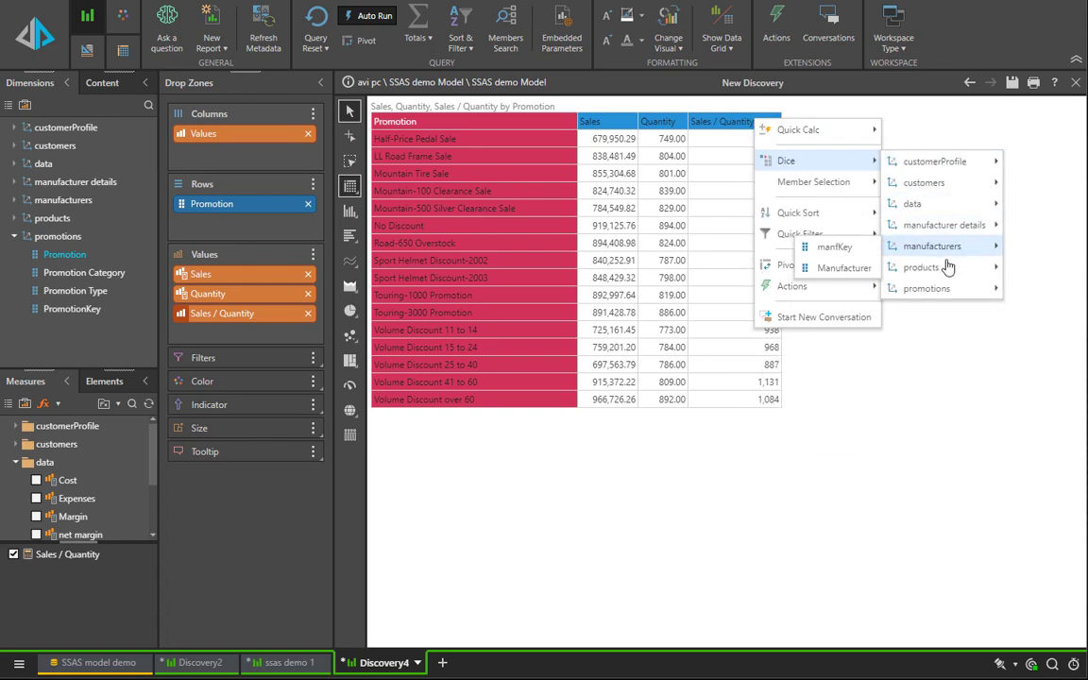
{"action": "mouse_move", "coordinate": [947, 267]}
{"action": "mouse_move", "coordinate": [834, 272]}
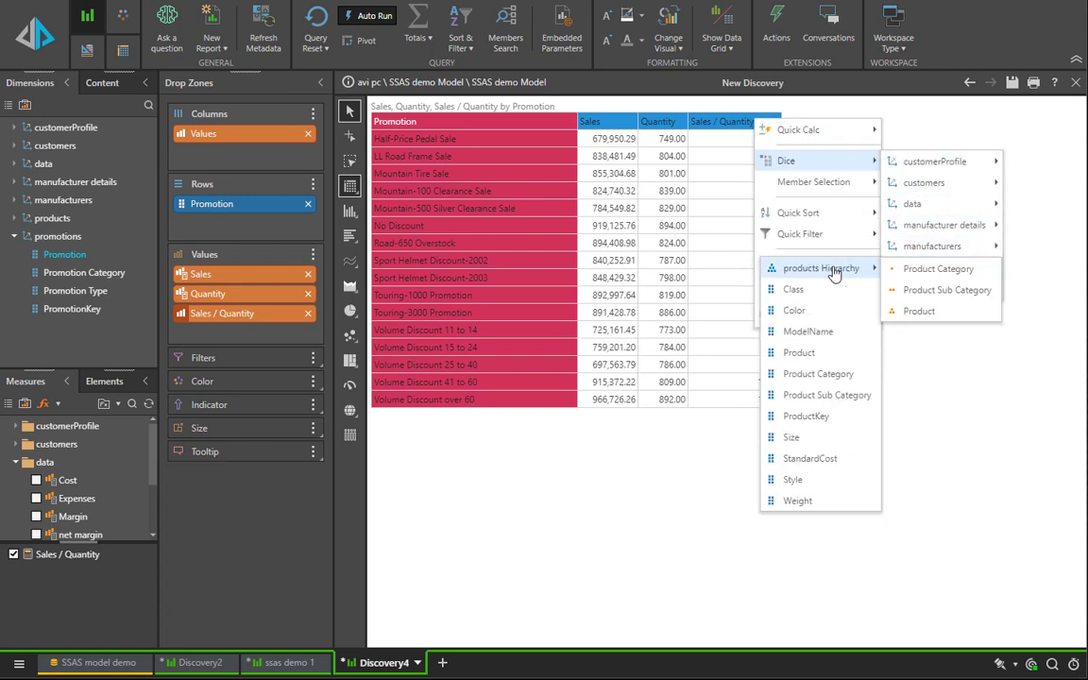
{"action": "left_click", "coordinate": [902, 271]}
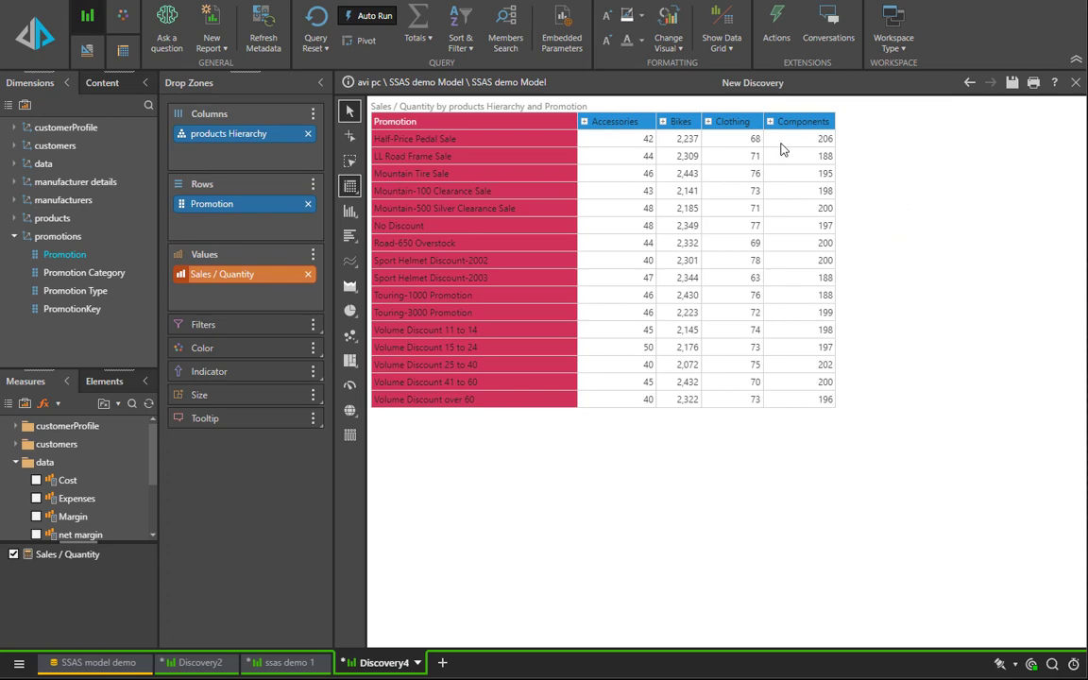
{"action": "mouse_move", "coordinate": [704, 227]}
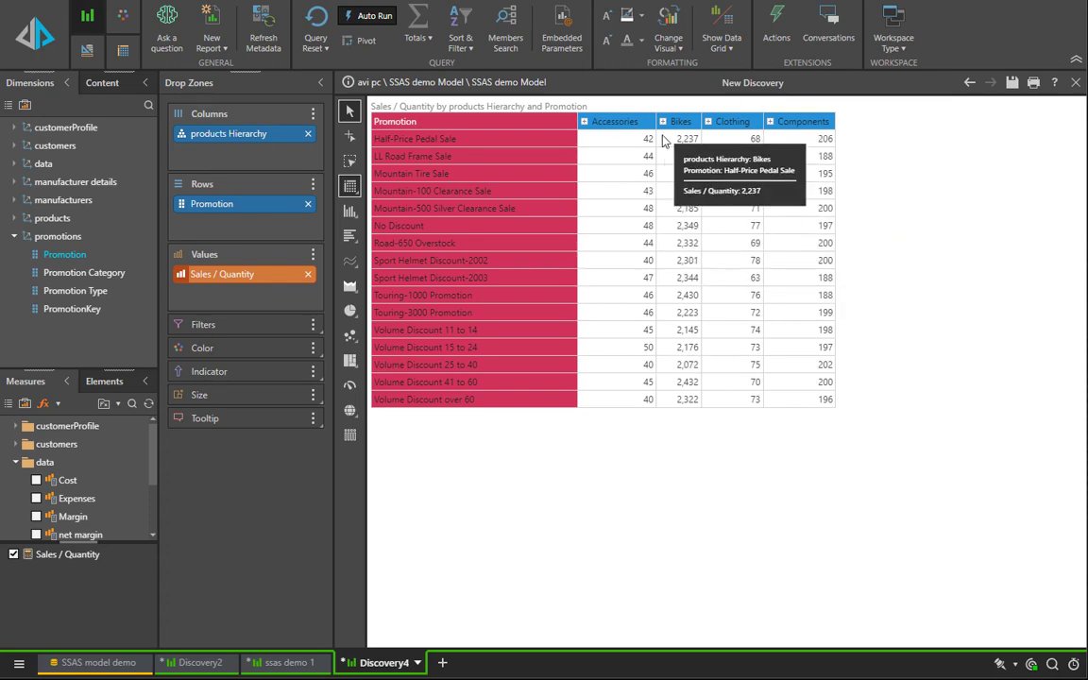
{"action": "left_click", "coordinate": [585, 122]}
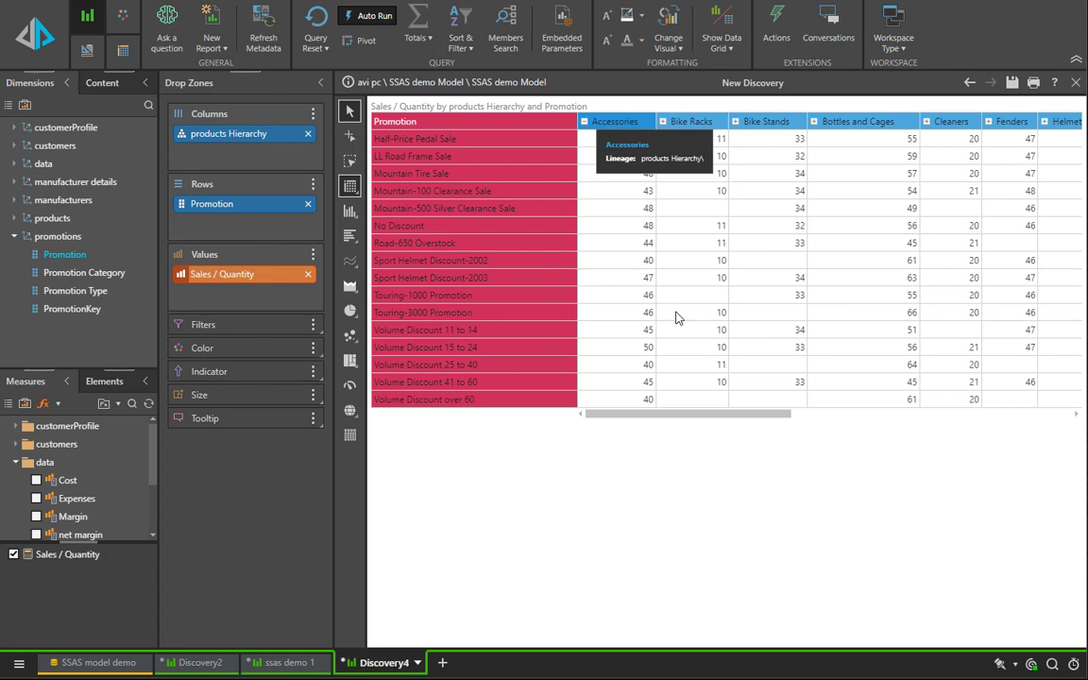
{"action": "left_click_drag", "start_coordinate": [715, 422], "coordinate": [570, 442]}
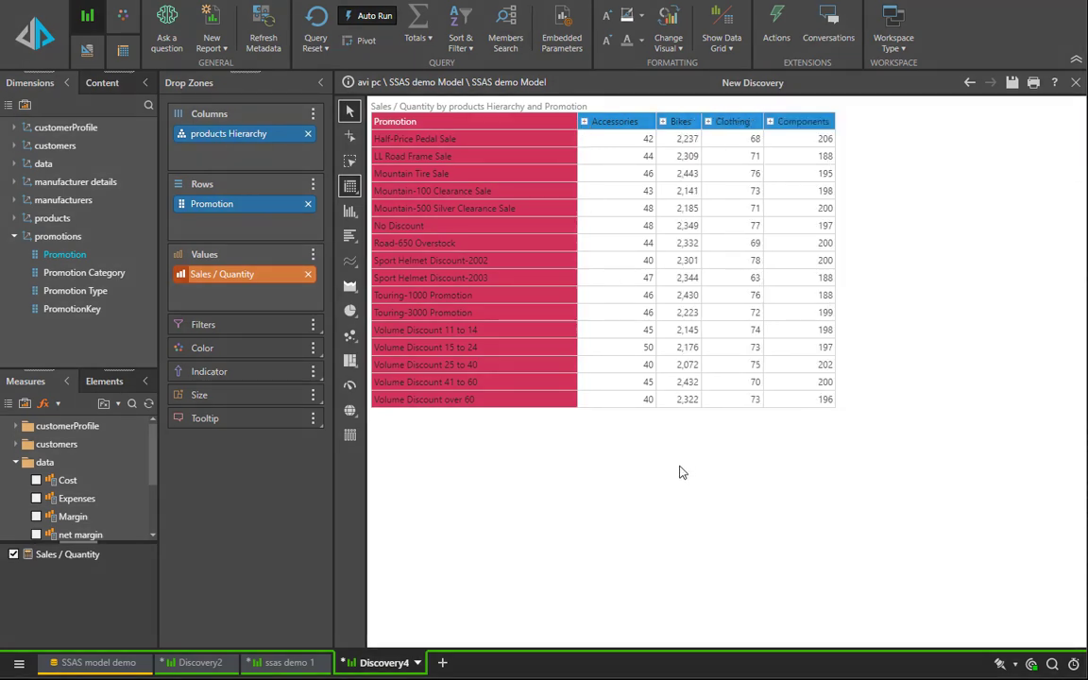
Add Grand Totals to the promotion grid
{"action": "right_click", "coordinate": [675, 464]}
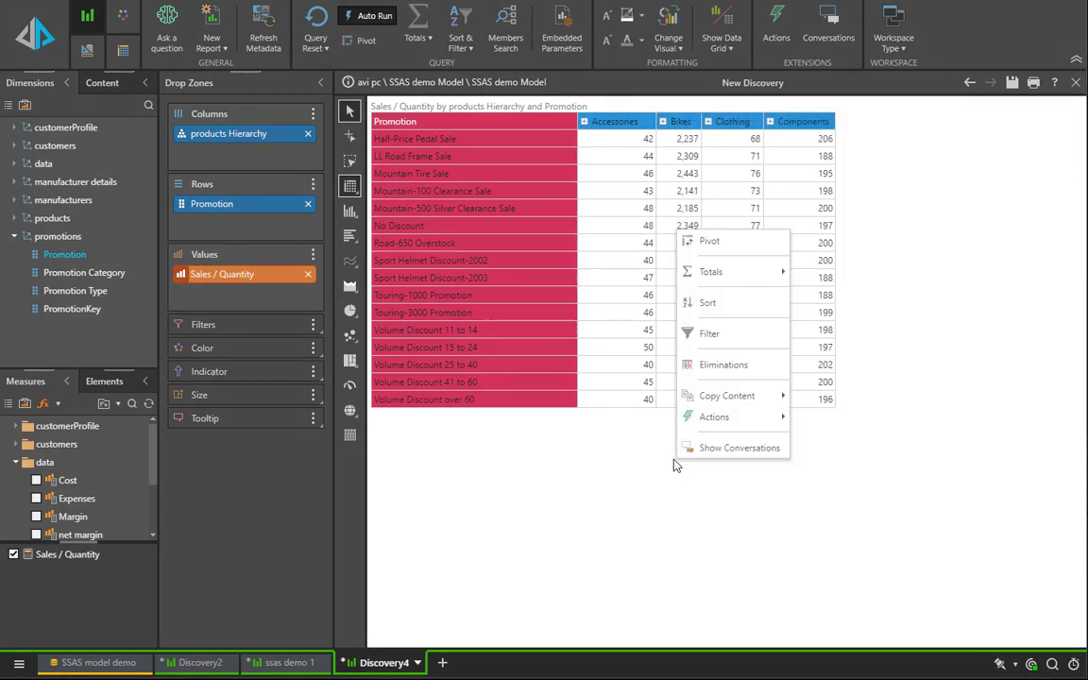
{"action": "mouse_move", "coordinate": [712, 274]}
{"action": "left_click", "coordinate": [838, 272]}
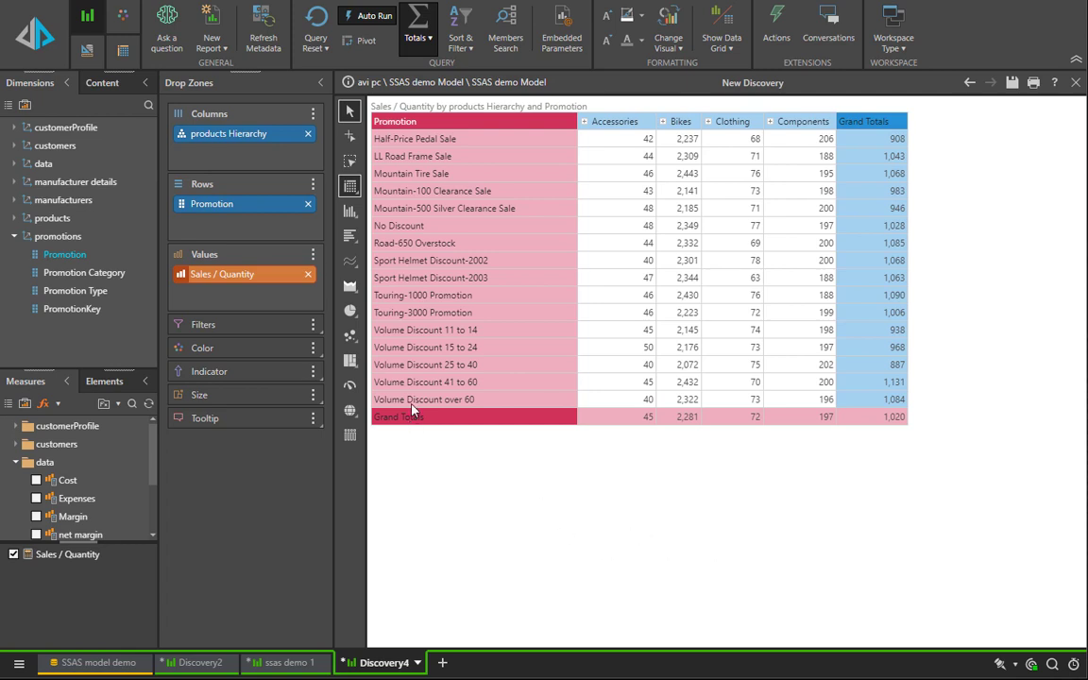
Group the last Volume Discount promotions into one row using Group & List All Others
{"action": "left_click_drag", "start_coordinate": [411, 402], "coordinate": [422, 330]}
{"action": "right_click", "coordinate": [422, 330]}
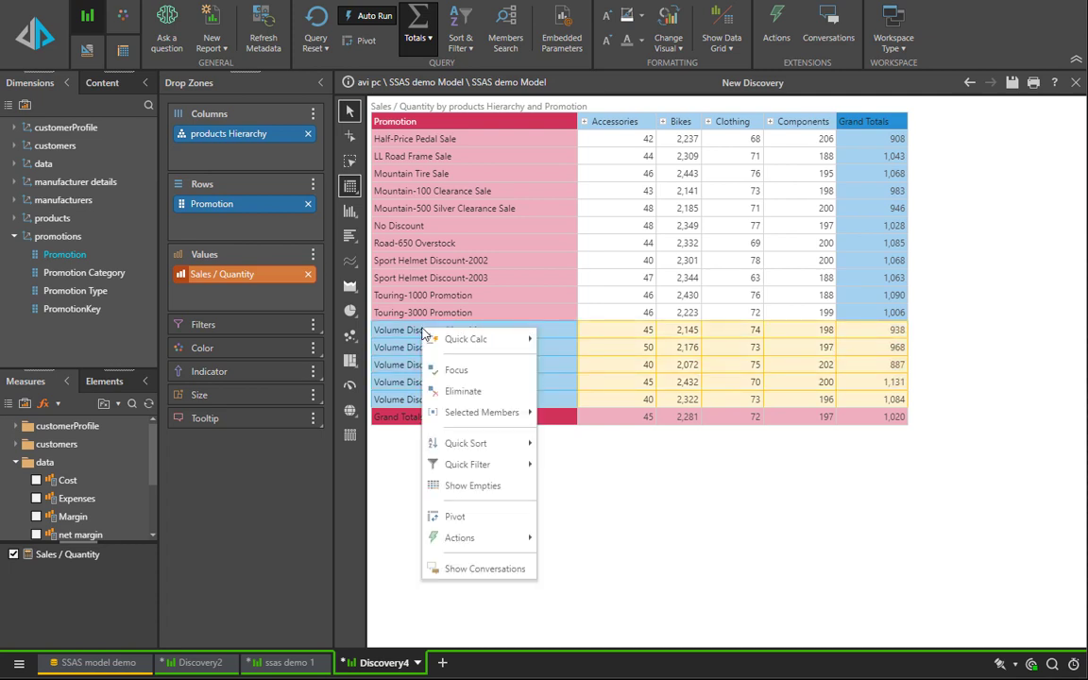
{"action": "mouse_move", "coordinate": [515, 340]}
{"action": "mouse_move", "coordinate": [585, 340]}
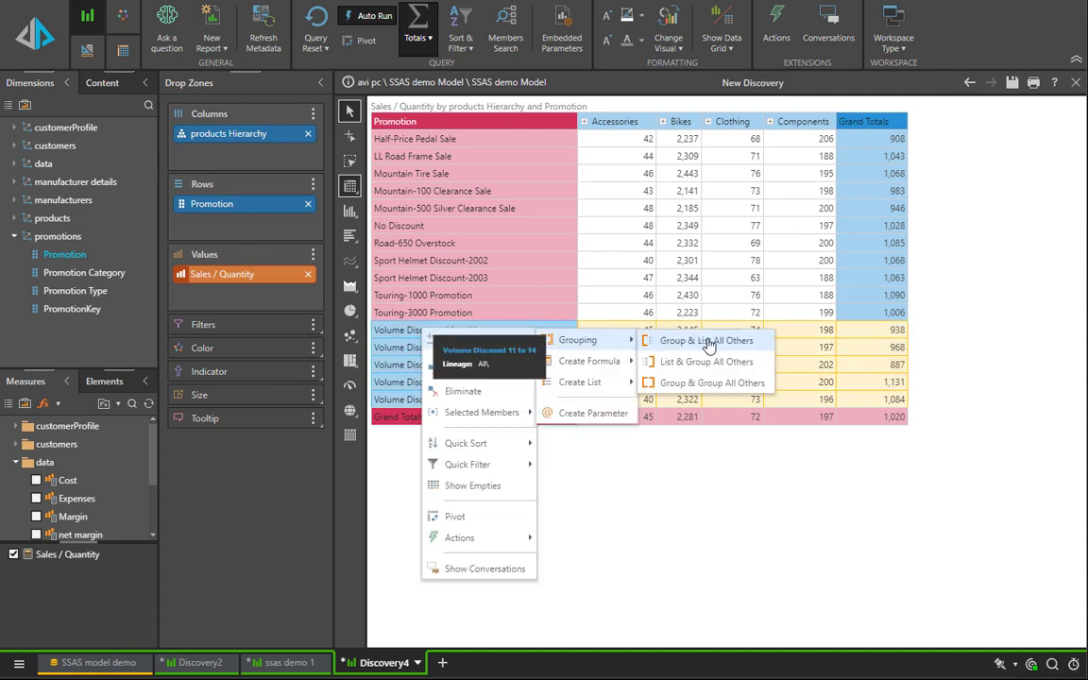
{"action": "left_click", "coordinate": [708, 341]}
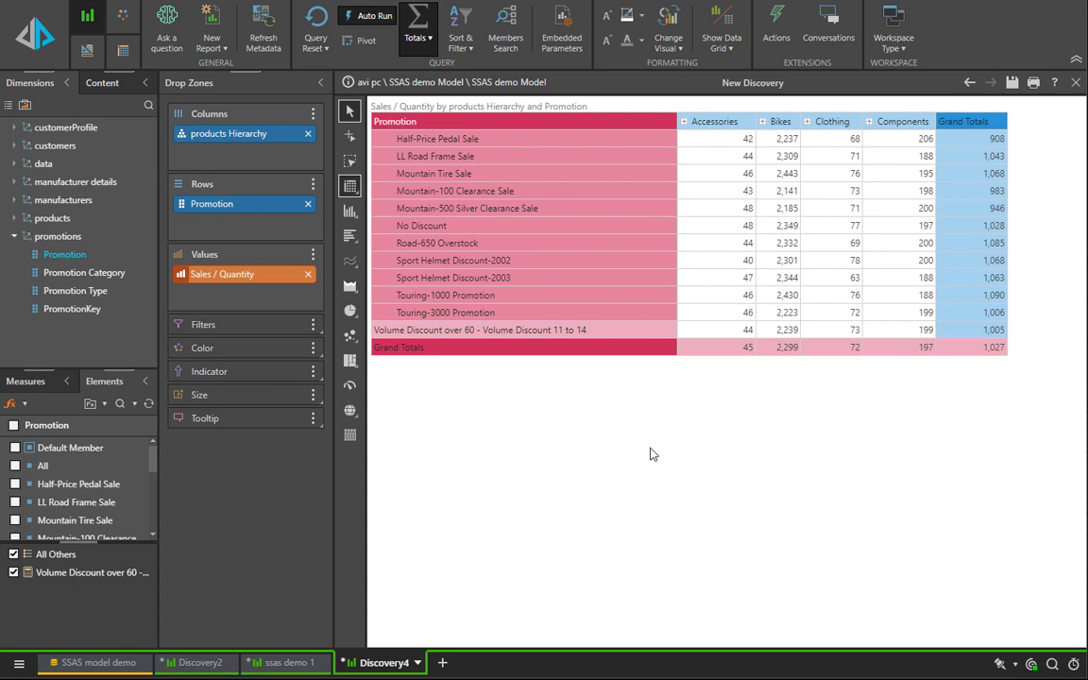
Turn the grid into a Promotion column chart stacked by product category
{"action": "left_click", "coordinate": [349, 211]}
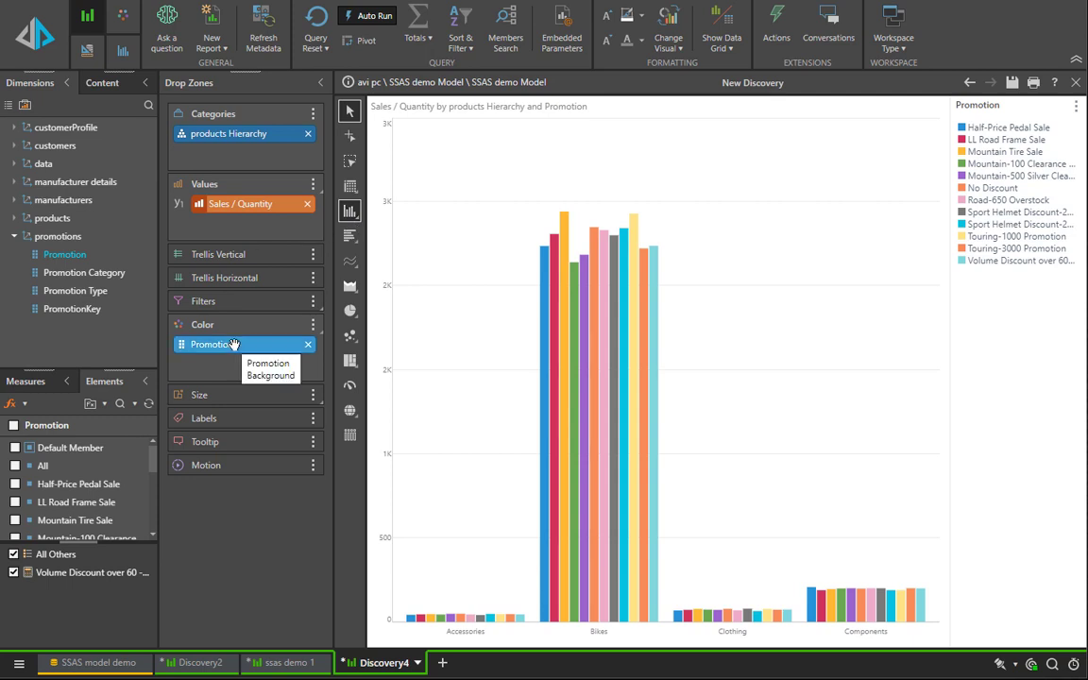
{"action": "mouse_move", "coordinate": [233, 344]}
{"action": "left_mouse_down"}
{"action": "mouse_move", "coordinate": [218, 311]}
{"action": "mouse_move", "coordinate": [216, 155]}
{"action": "mouse_move", "coordinate": [240, 237]}
{"action": "mouse_move", "coordinate": [243, 340]}
{"action": "left_mouse_up"}
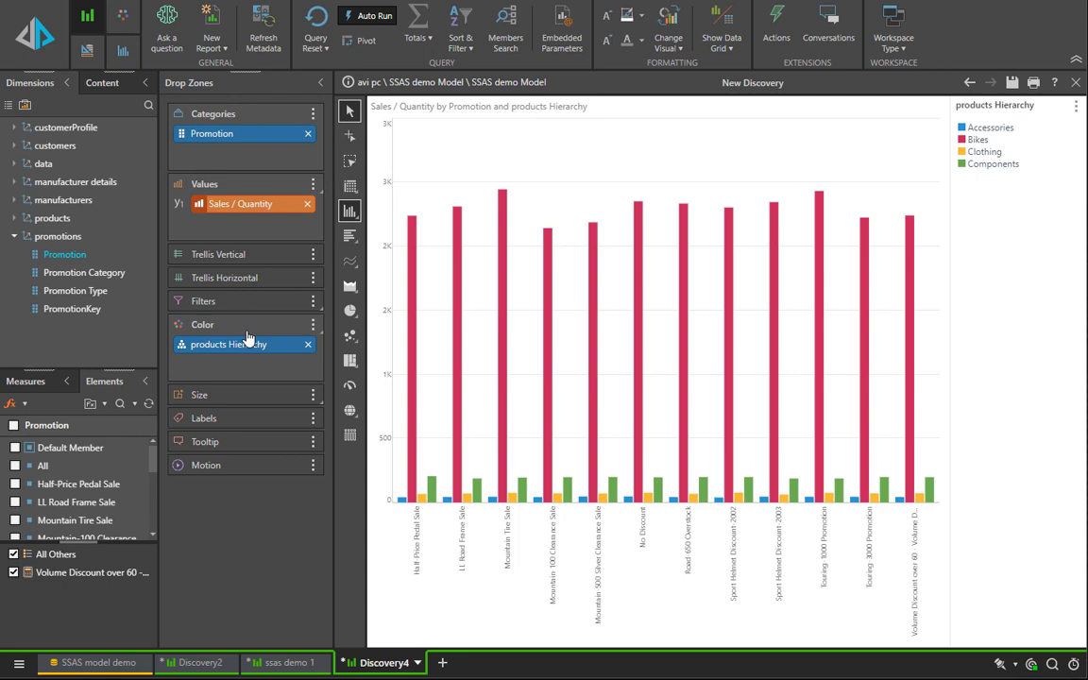
{"action": "left_click", "coordinate": [350, 211]}
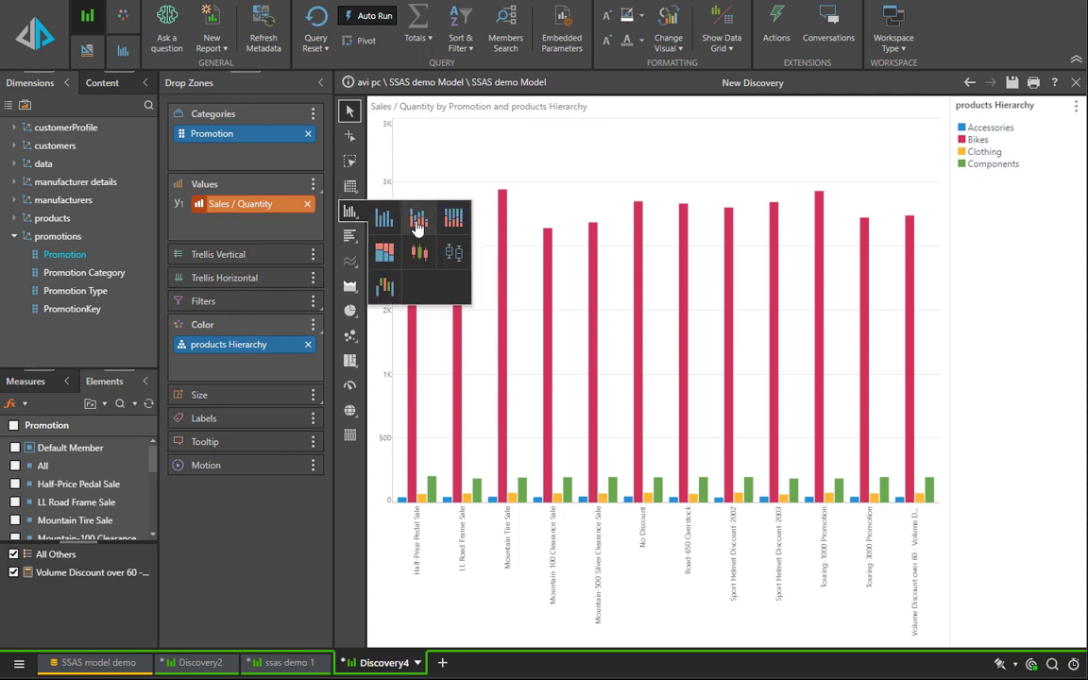
{"action": "left_click", "coordinate": [417, 215]}
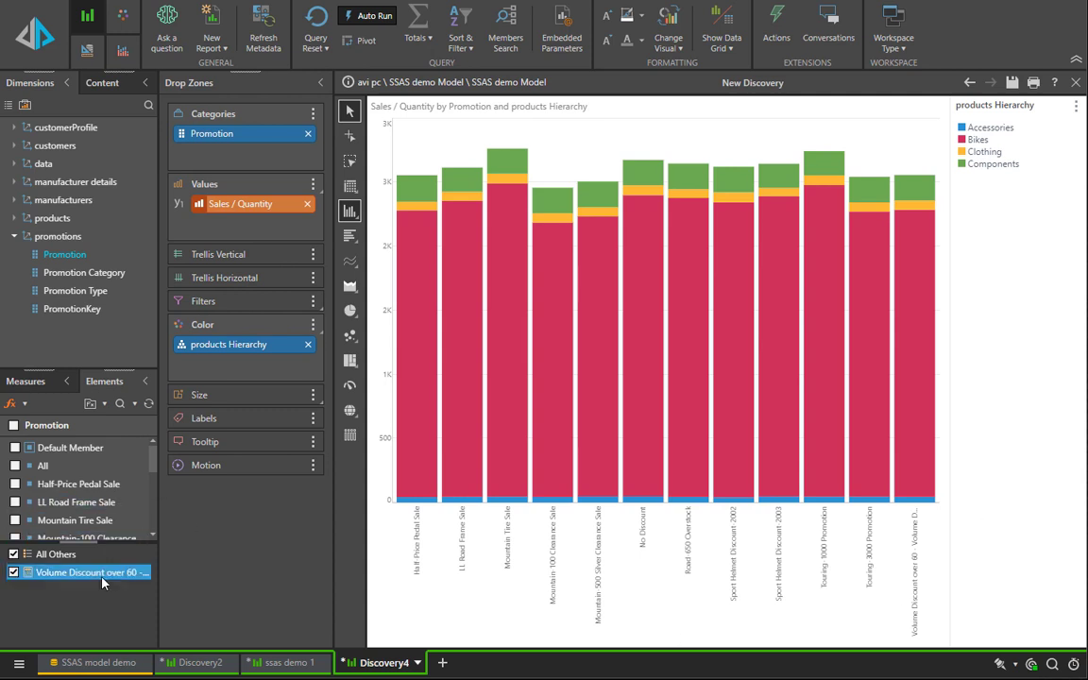
Plot Margin on a secondary axis, listed above Sales / Quantity in the values
{"action": "left_click", "coordinate": [36, 380]}
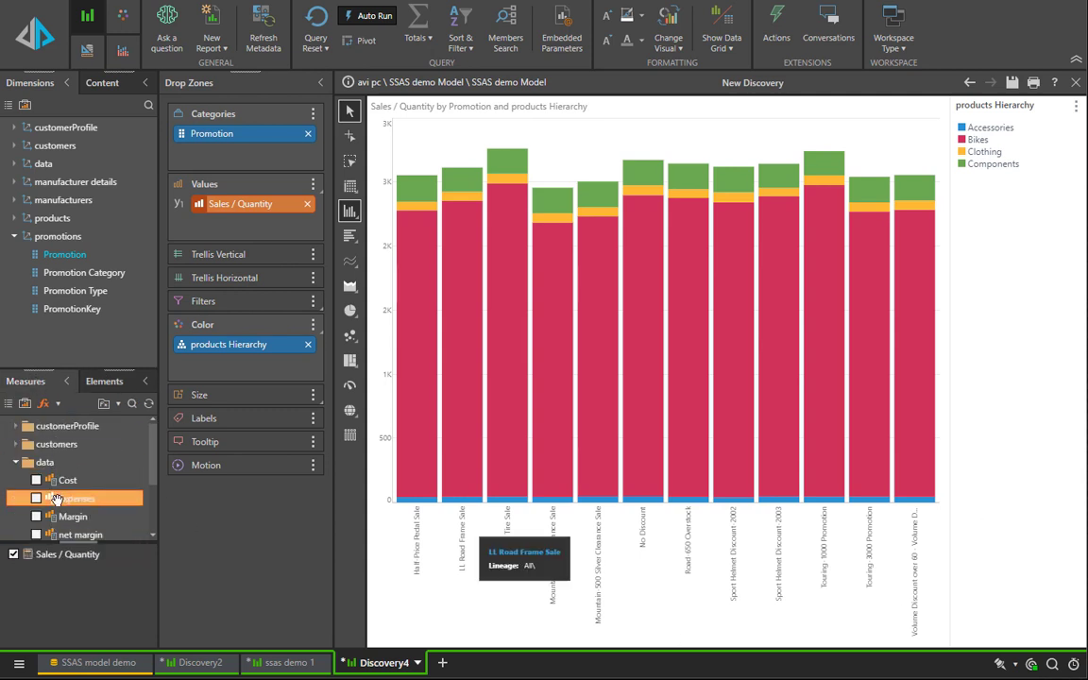
{"action": "left_click_drag", "start_coordinate": [76, 516], "coordinate": [704, 272]}
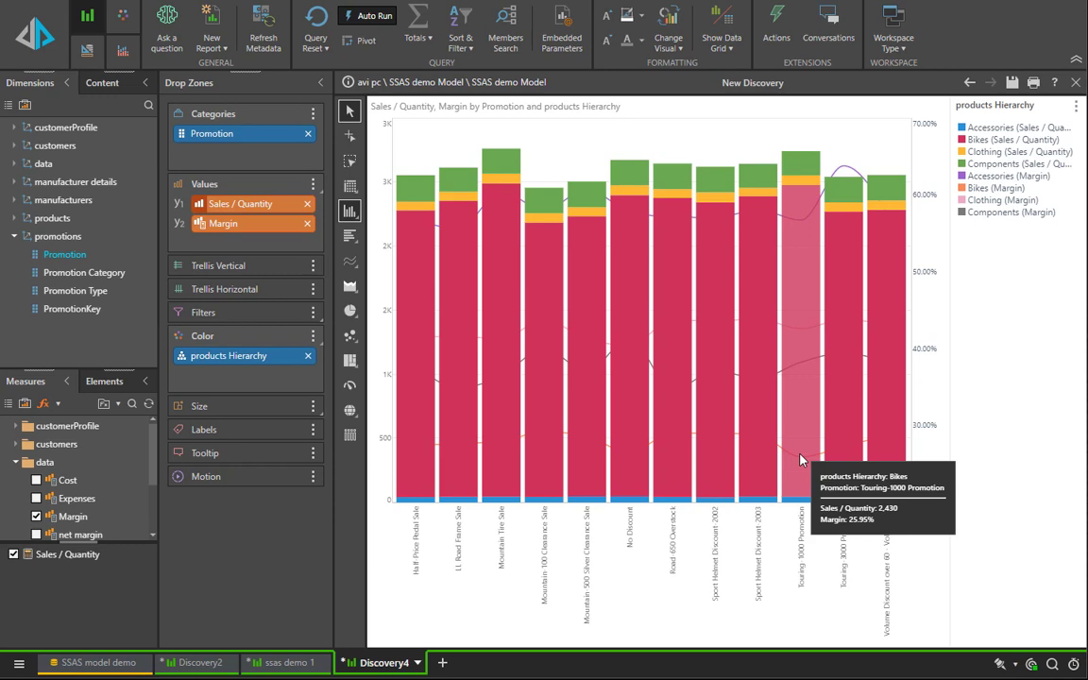
{"action": "left_click_drag", "start_coordinate": [236, 204], "coordinate": [235, 234]}
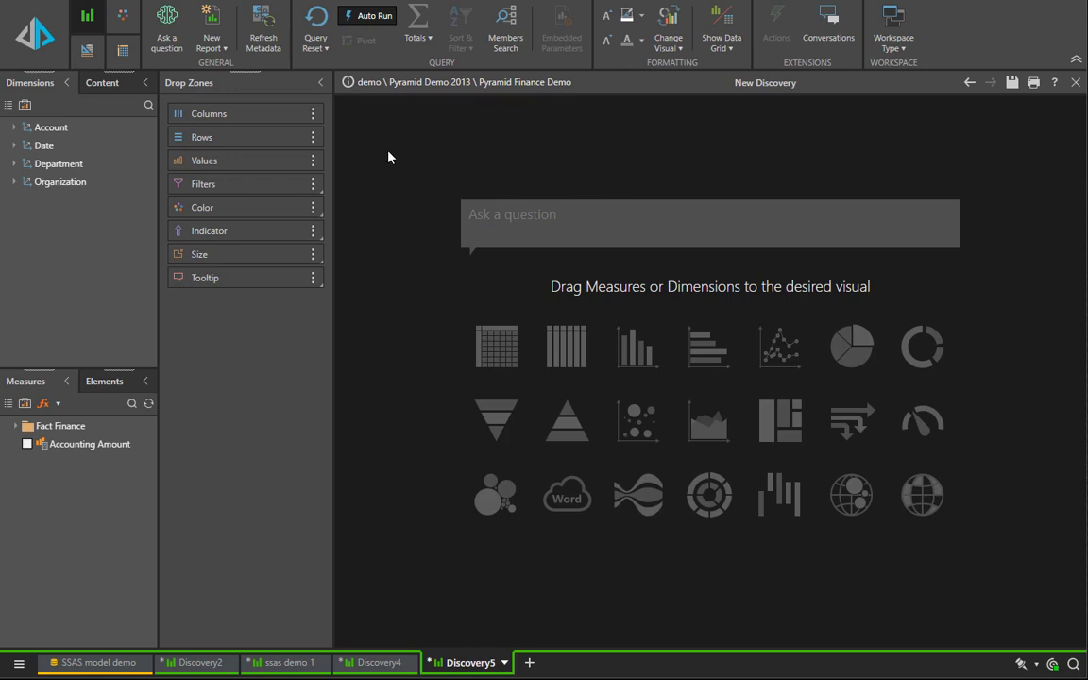
Build a grid of Accounting Amount with Account rows and Month Dates years as columns
{"action": "double_click", "coordinate": [46, 127]}
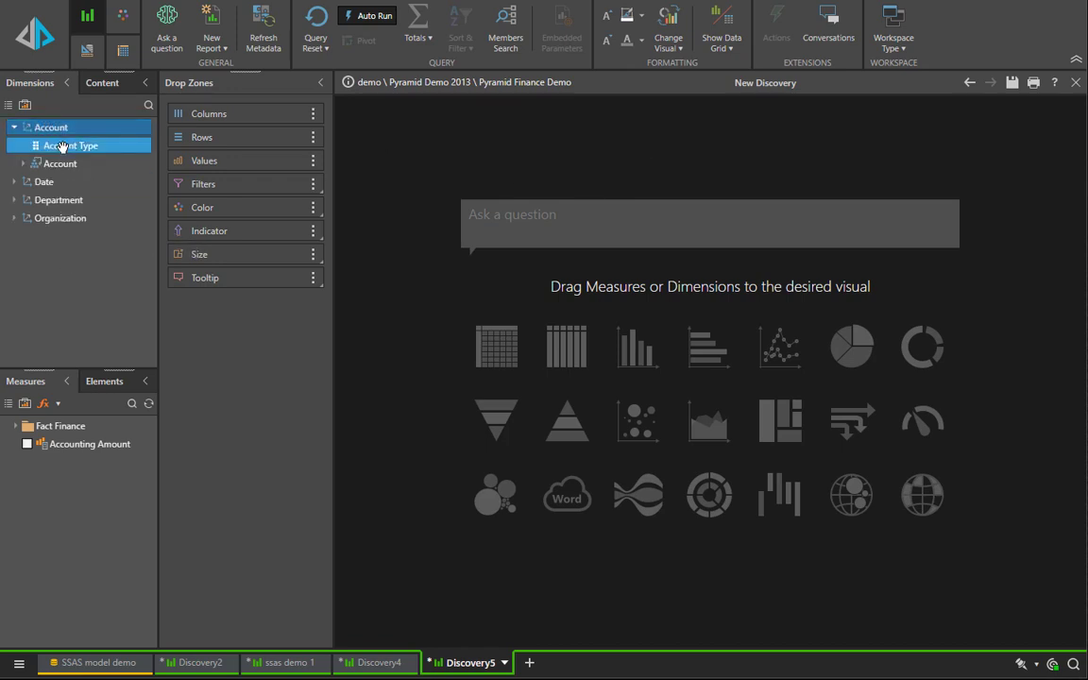
{"action": "left_click_drag", "start_coordinate": [94, 166], "coordinate": [244, 136]}
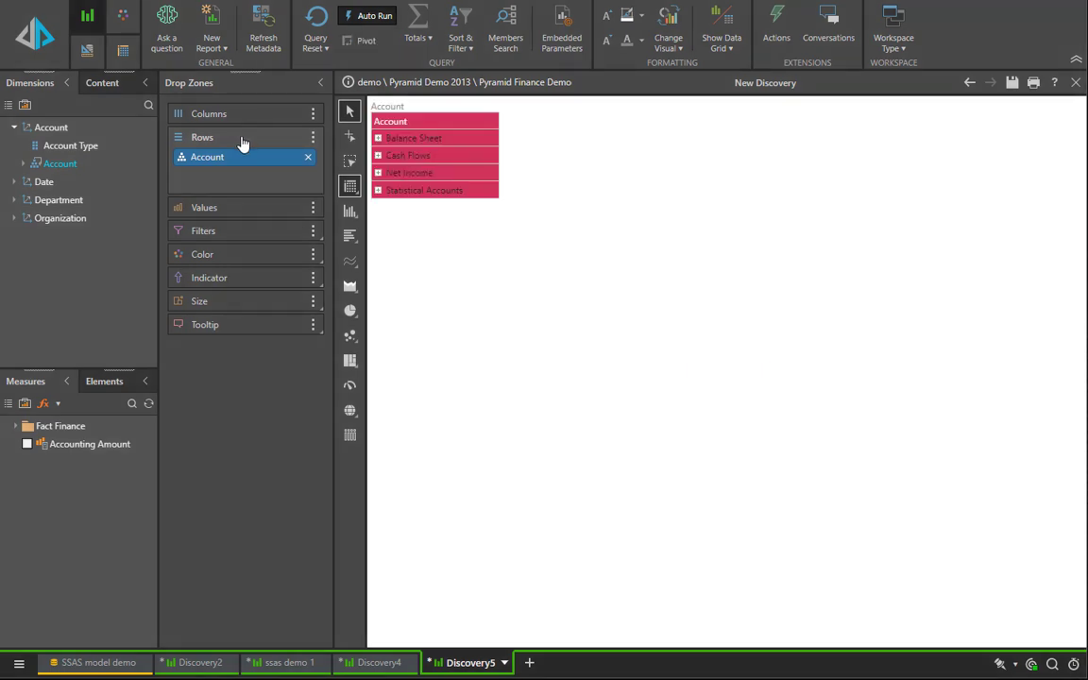
{"action": "left_click", "coordinate": [28, 446]}
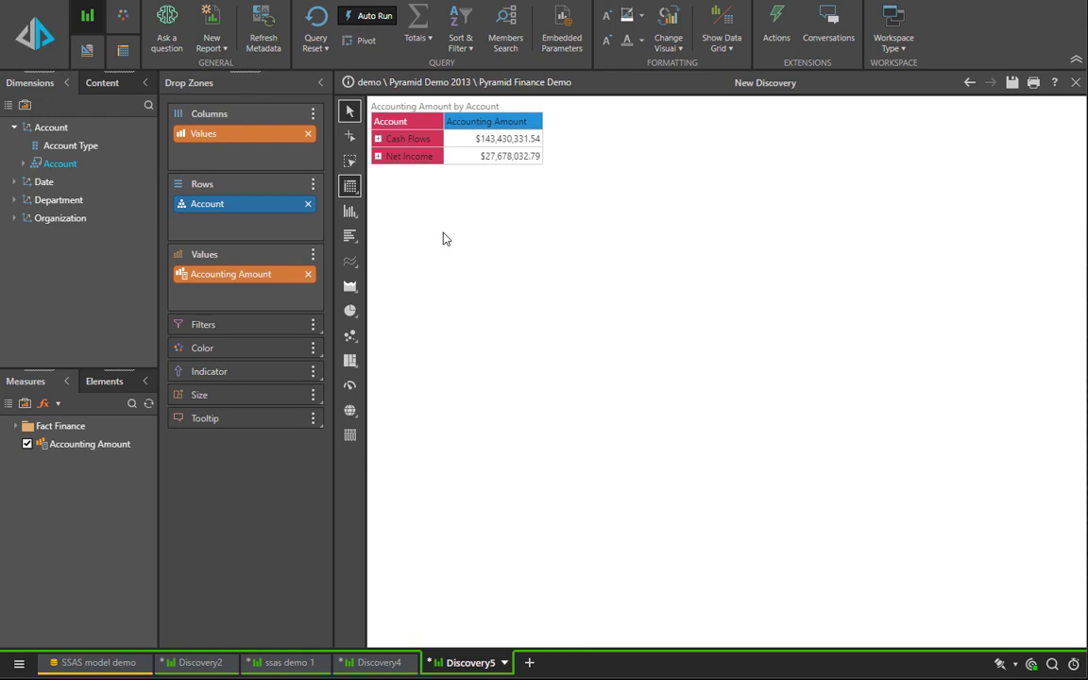
{"action": "left_click", "coordinate": [44, 181]}
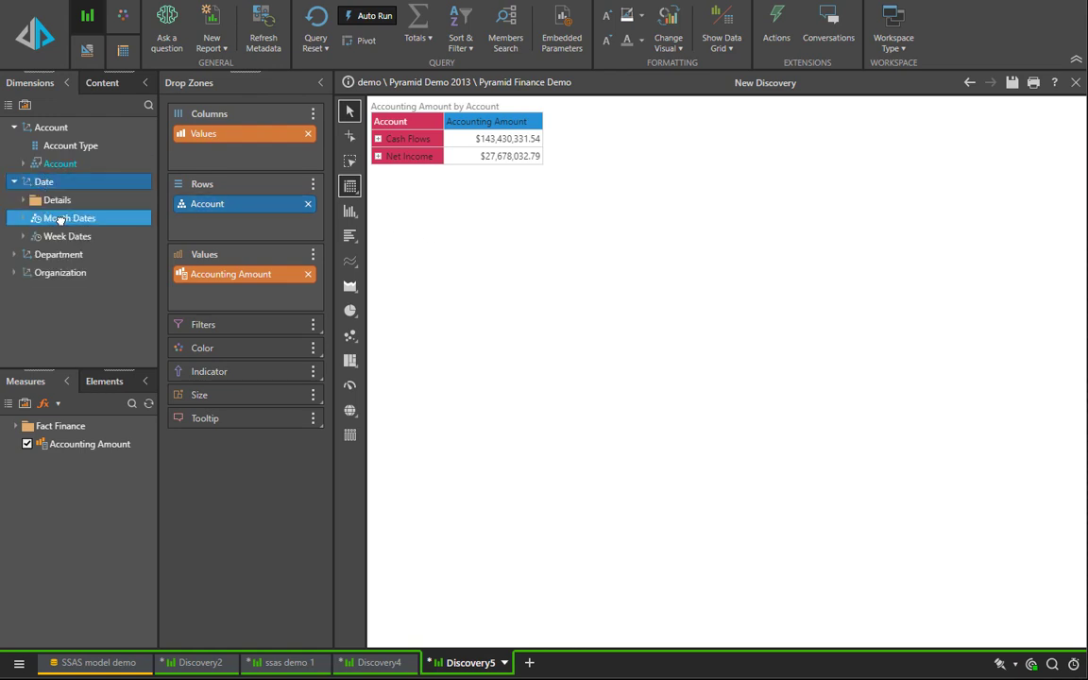
{"action": "left_click_drag", "start_coordinate": [59, 218], "coordinate": [226, 153]}
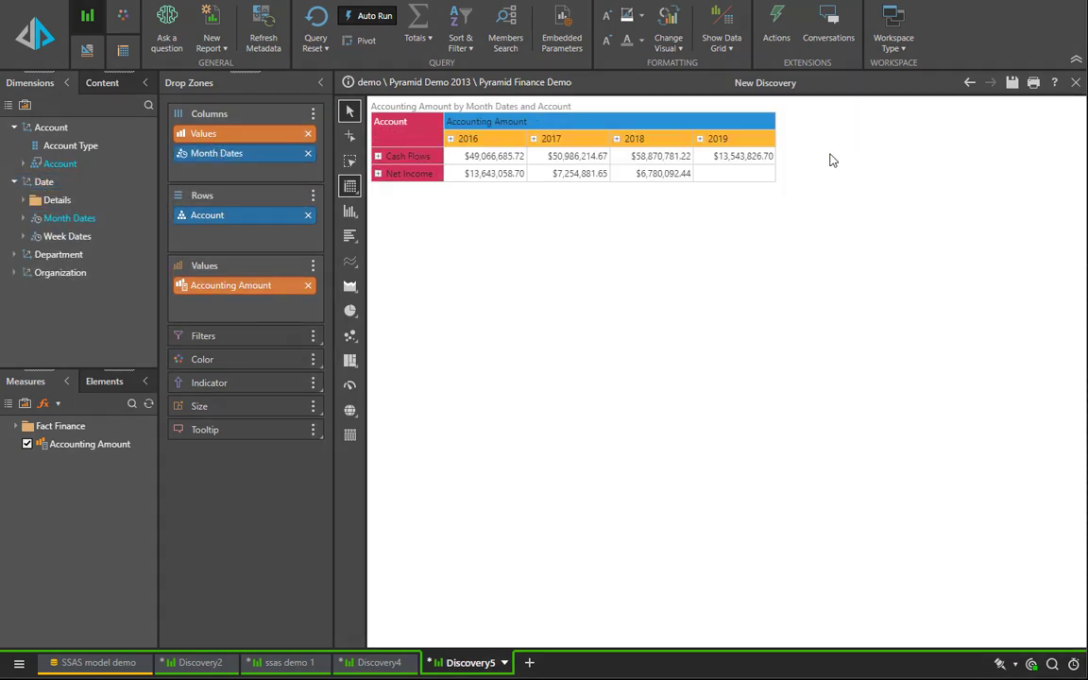
Limit the rows to Net Income and its descendants with Focus & Descendants
{"action": "right_click", "coordinate": [395, 178]}
{"action": "mouse_move", "coordinate": [487, 352]}
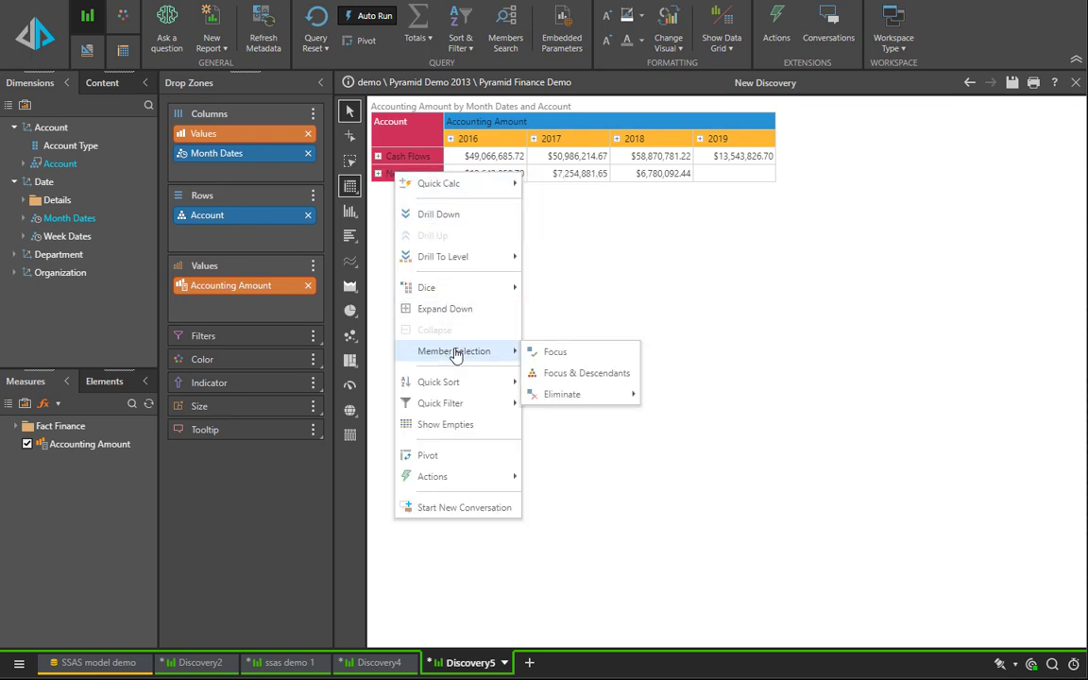
{"action": "left_click", "coordinate": [567, 374]}
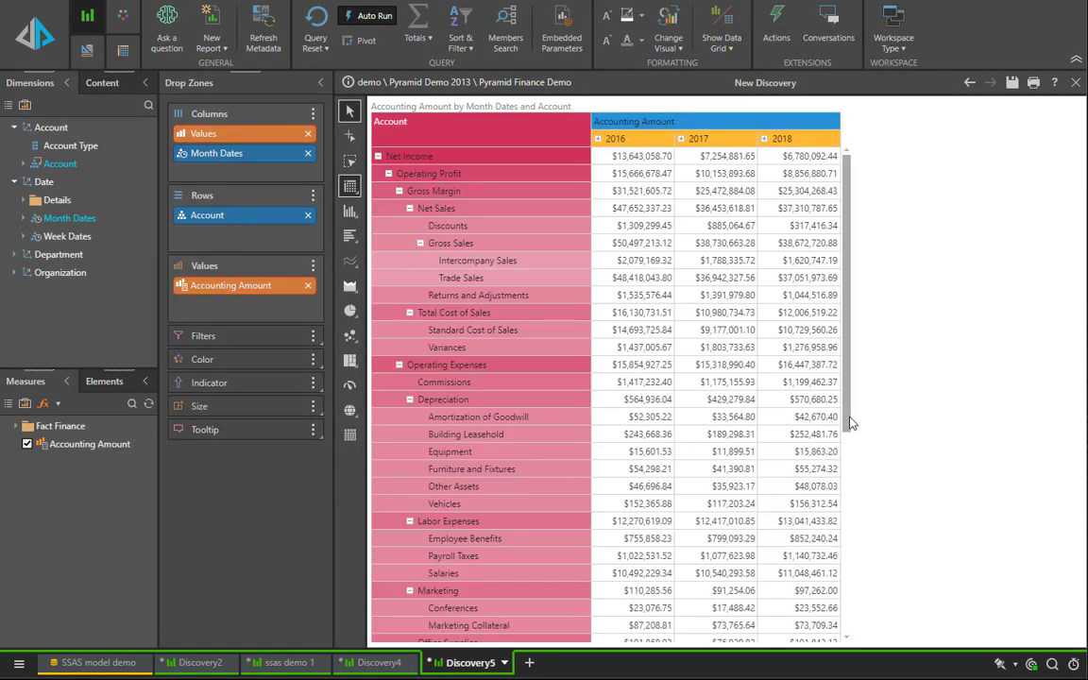
{"action": "left_click_drag", "start_coordinate": [849, 423], "coordinate": [851, 340]}
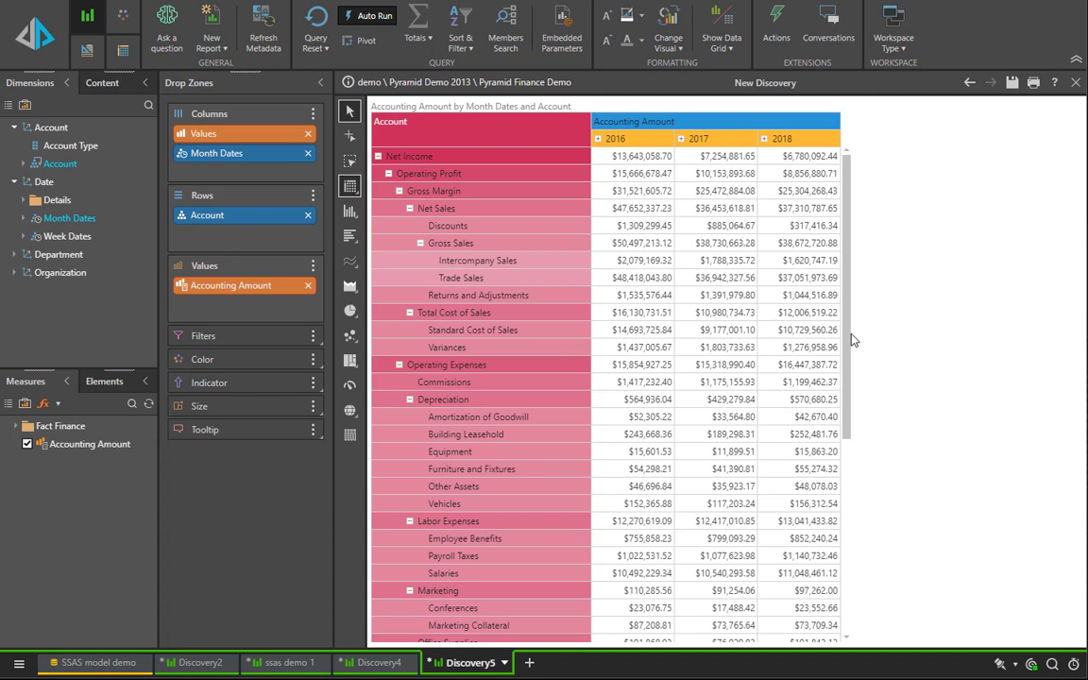
Apply the Accounting grid design to the table
{"action": "left_click", "coordinate": [123, 52]}
{"action": "left_click", "coordinate": [404, 33]}
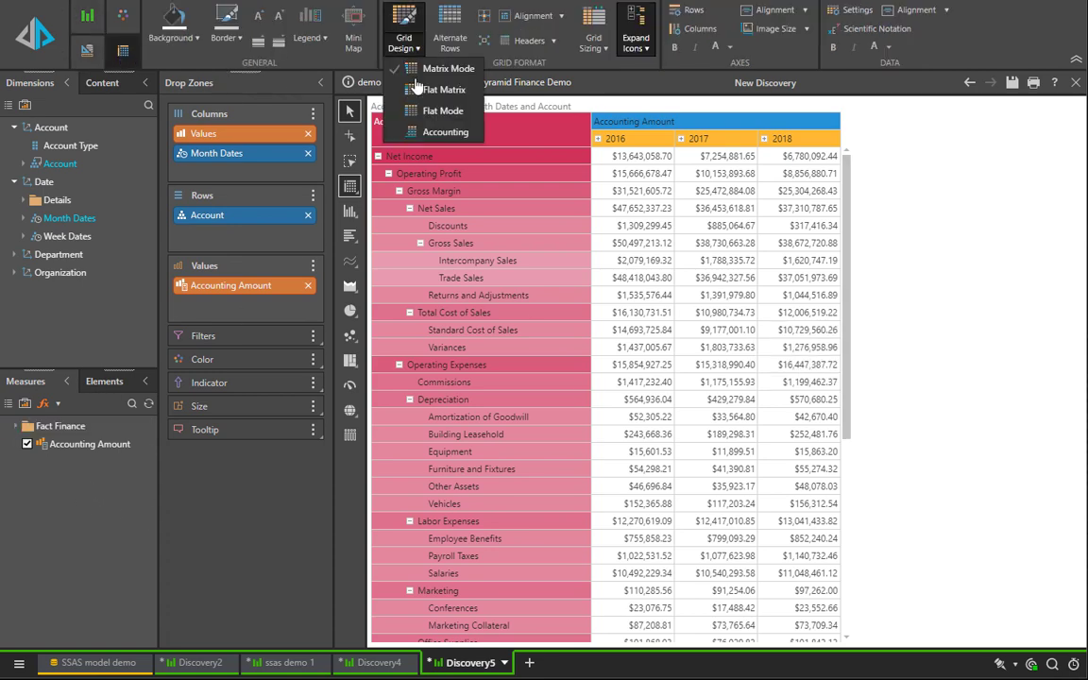
{"action": "left_click", "coordinate": [415, 130]}
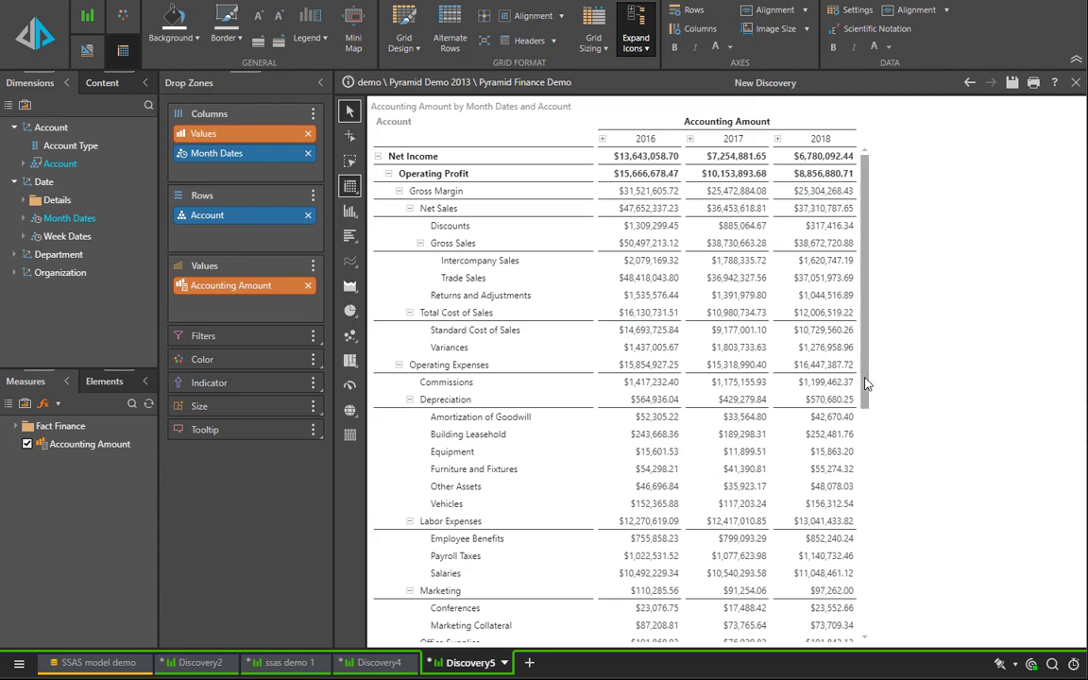
{"action": "left_click_drag", "start_coordinate": [865, 377], "coordinate": [925, 284]}
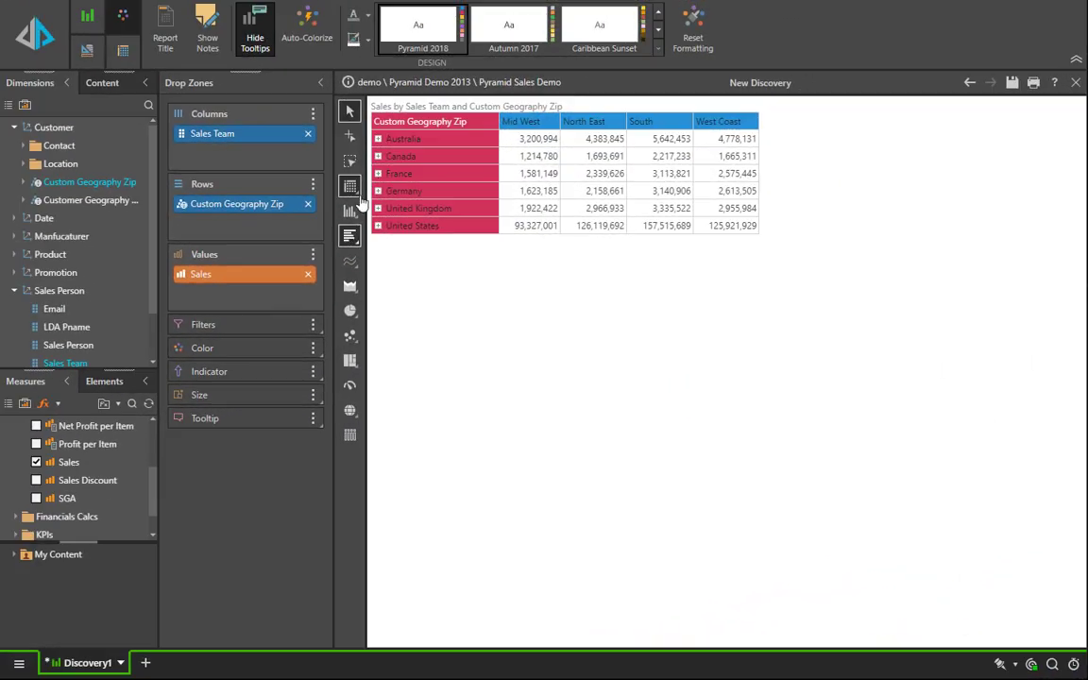
Expand Australia and New South Wales in the grid, then start a new Formula custom member
{"action": "left_click", "coordinate": [378, 139]}
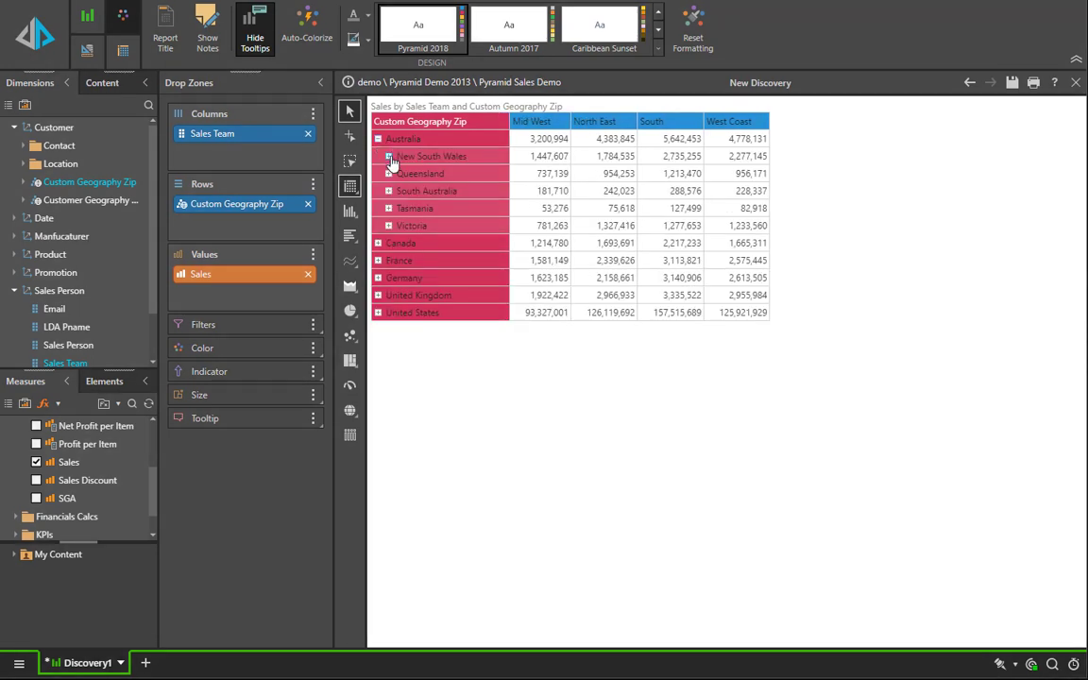
{"action": "left_click", "coordinate": [389, 156]}
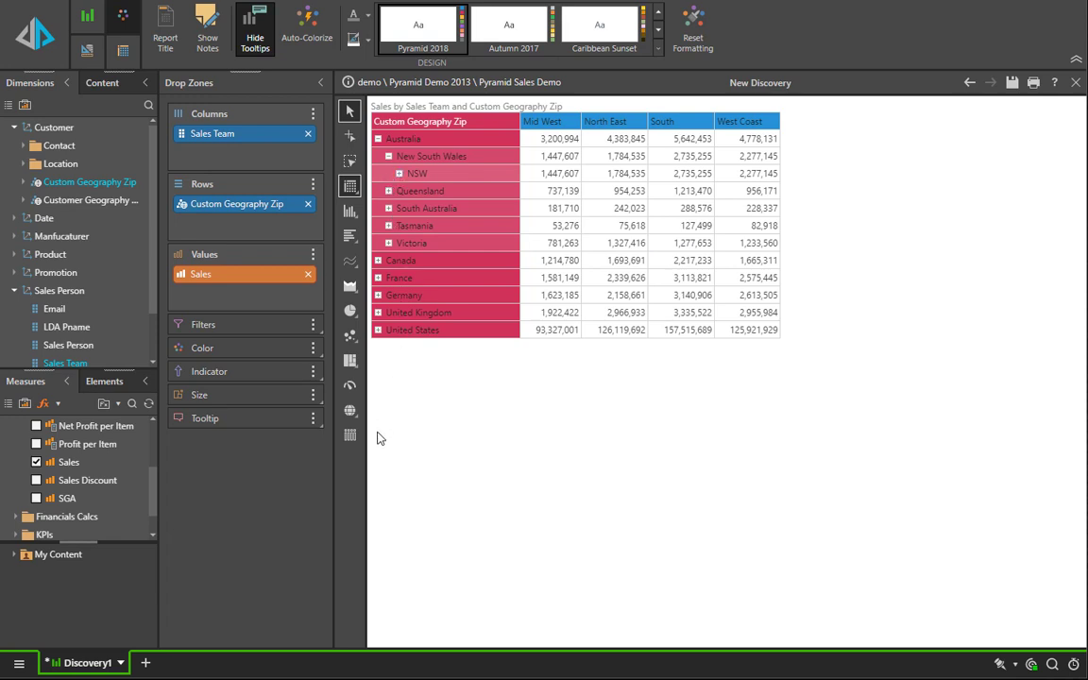
{"action": "left_click", "coordinate": [58, 403]}
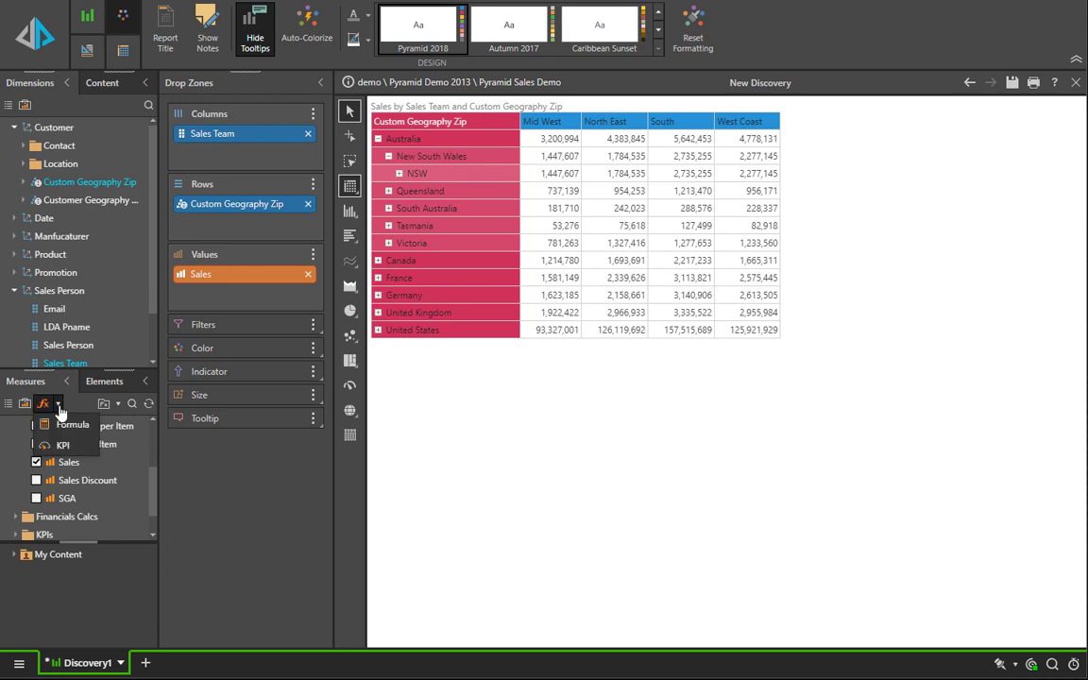
{"action": "left_click", "coordinate": [66, 424]}
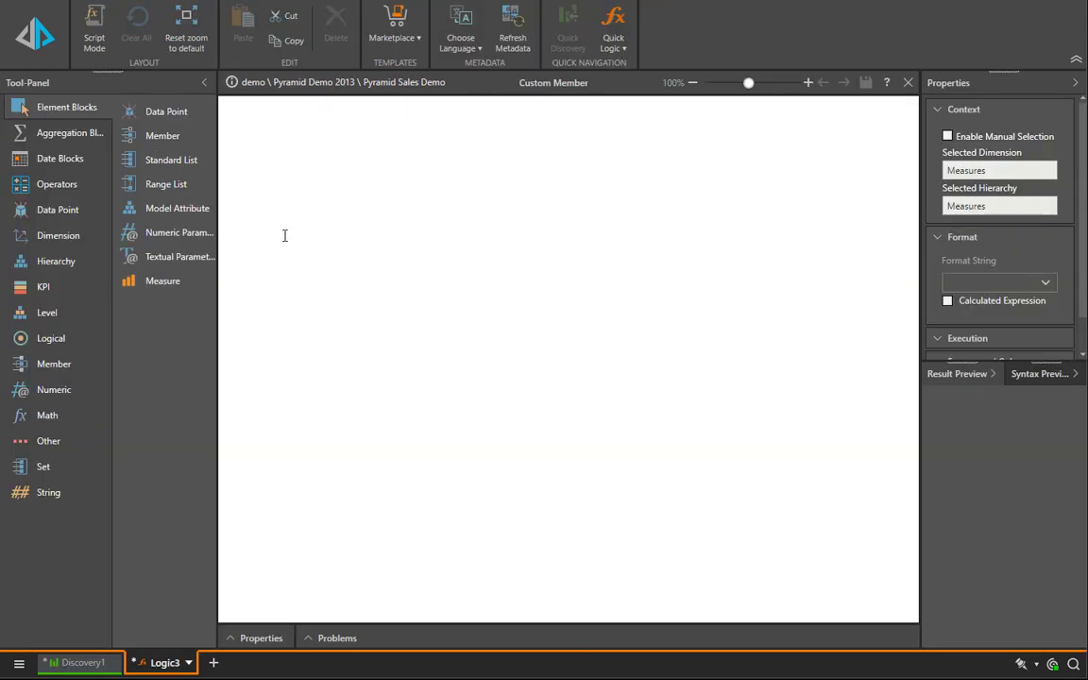
Add a Data Point for Financials Sales at the current Custom Geography Zip member
{"action": "left_click_drag", "start_coordinate": [178, 113], "coordinate": [294, 142]}
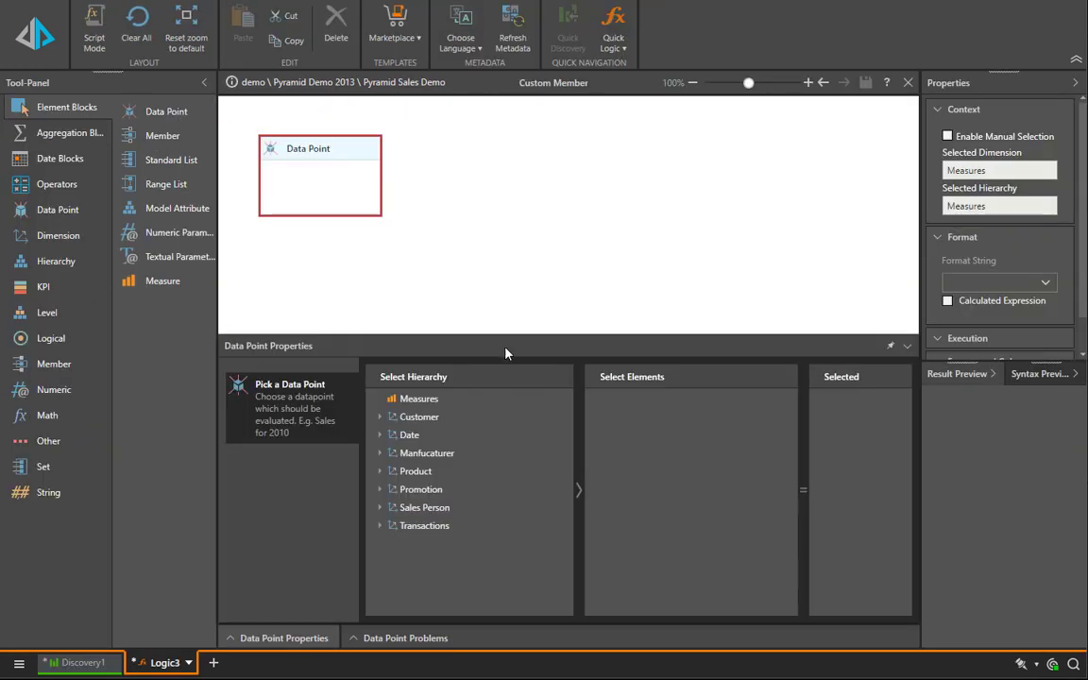
{"action": "left_click", "coordinate": [418, 398]}
{"action": "left_click", "coordinate": [631, 440]}
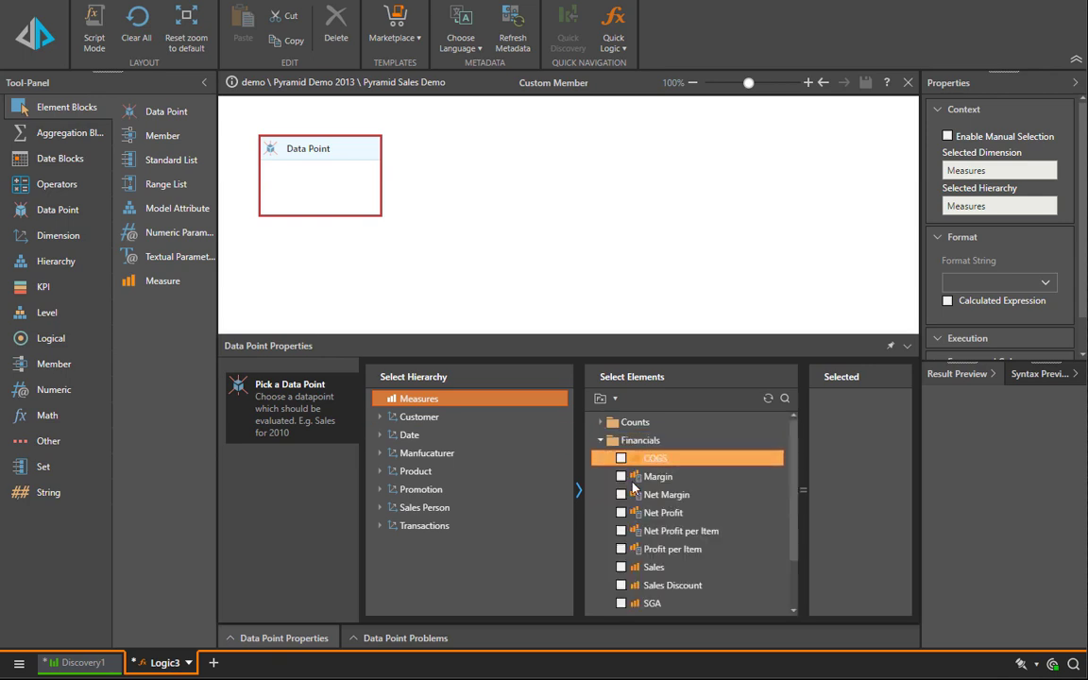
{"action": "left_click", "coordinate": [621, 568]}
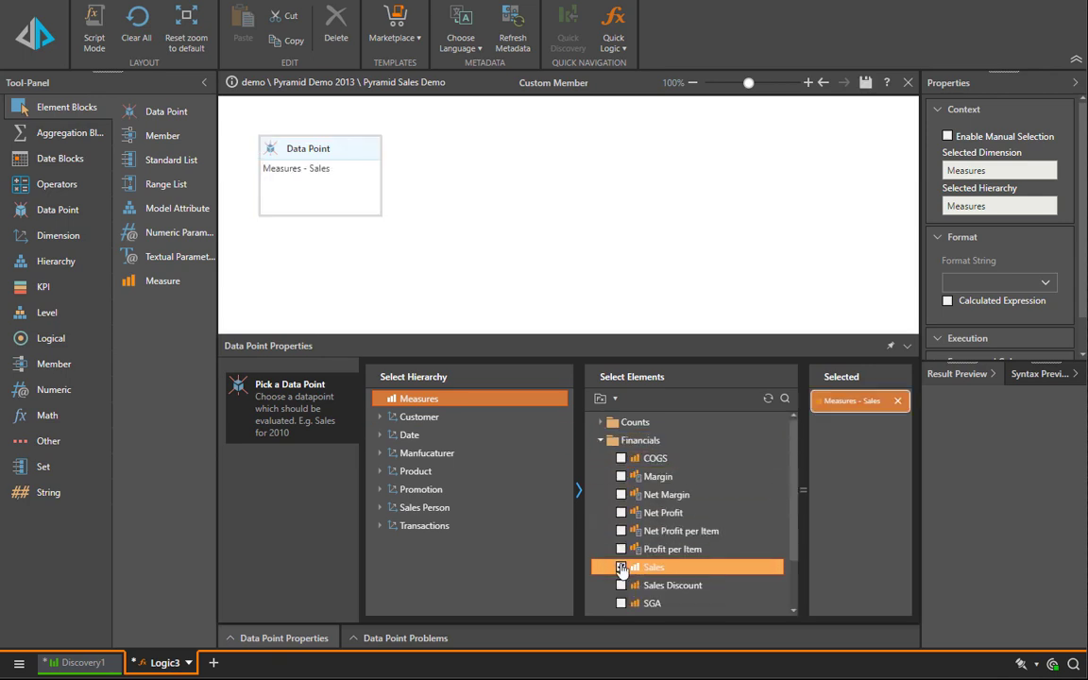
{"action": "left_click", "coordinate": [439, 422]}
{"action": "left_click", "coordinate": [430, 471]}
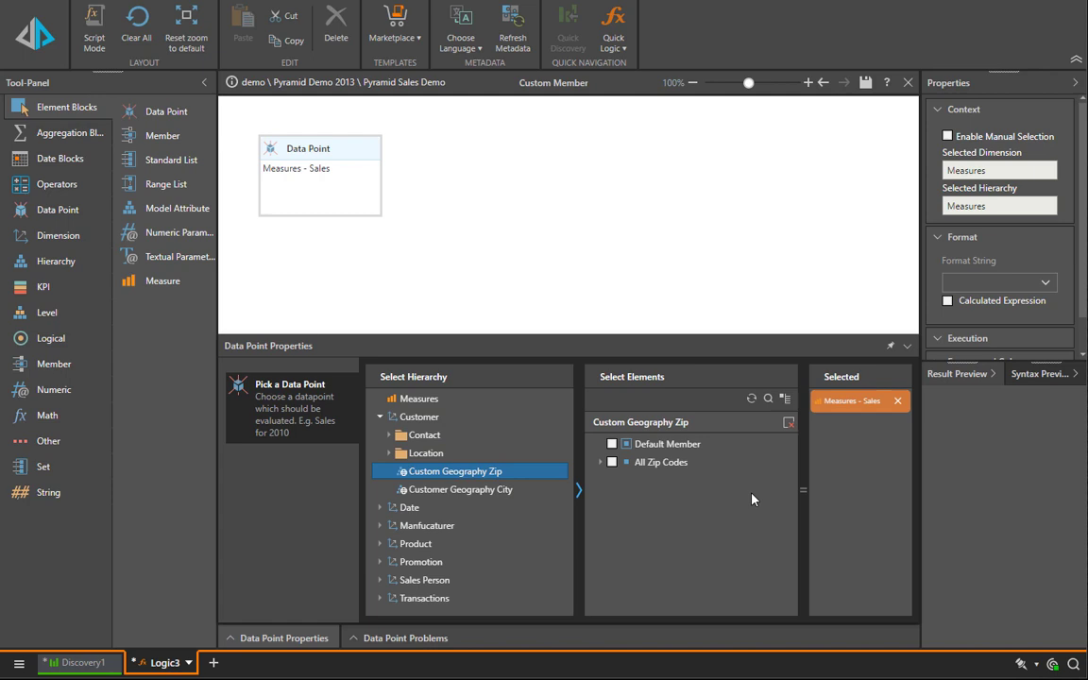
{"action": "left_click", "coordinate": [784, 398]}
{"action": "left_click", "coordinate": [596, 506]}
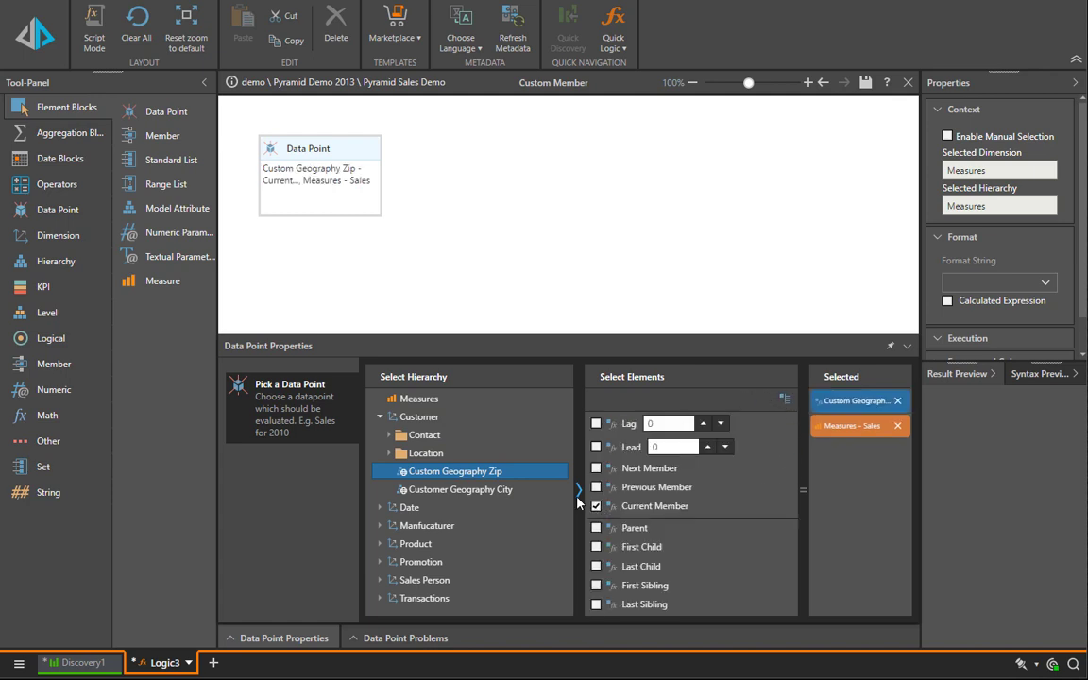
Divide it by a copied Data Point using the Custom Geography Zip parent, formatted 0.00%
{"action": "key", "text": "ctrl+c"}
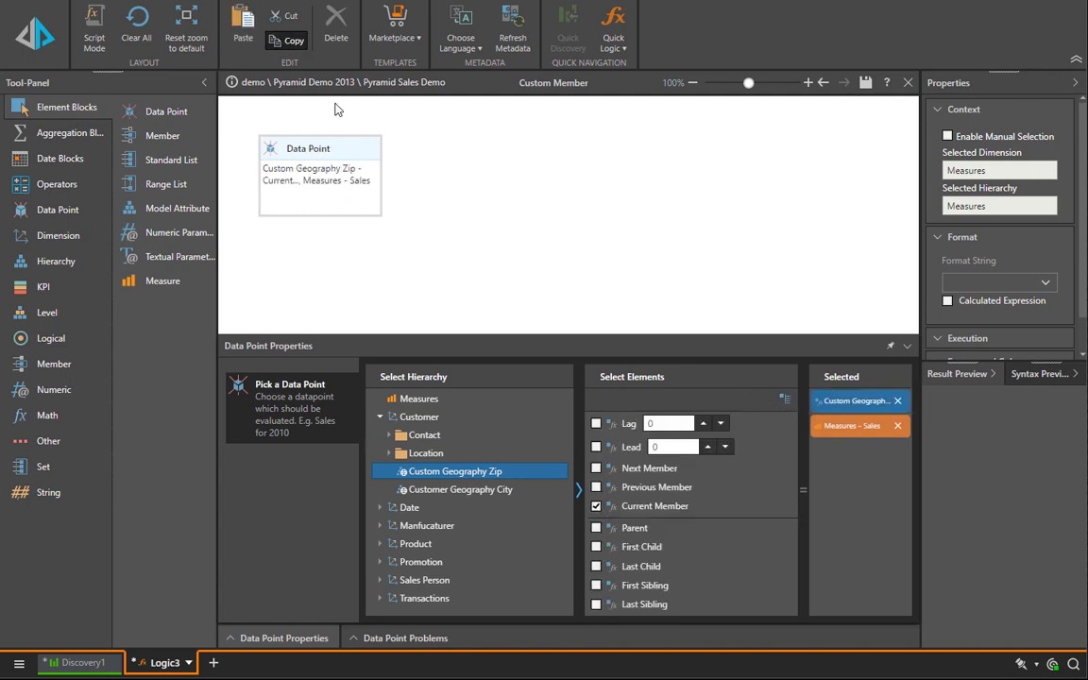
{"action": "left_click", "coordinate": [443, 211]}
{"action": "type", "text": "/"}
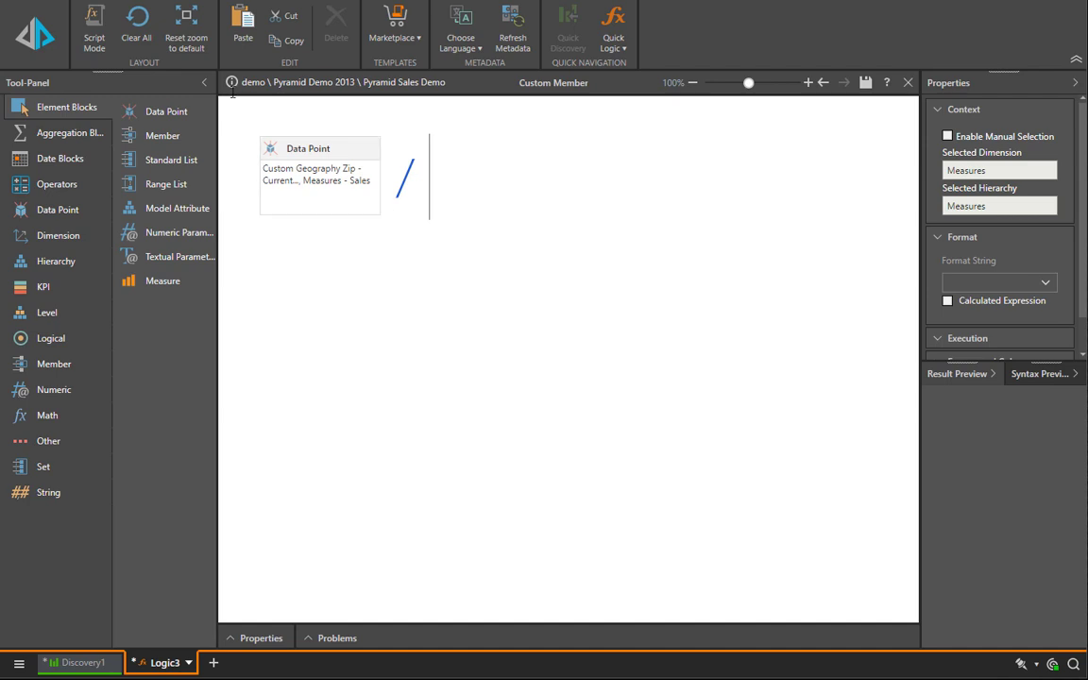
{"action": "left_click", "coordinate": [243, 23]}
{"action": "left_click", "coordinate": [529, 153]}
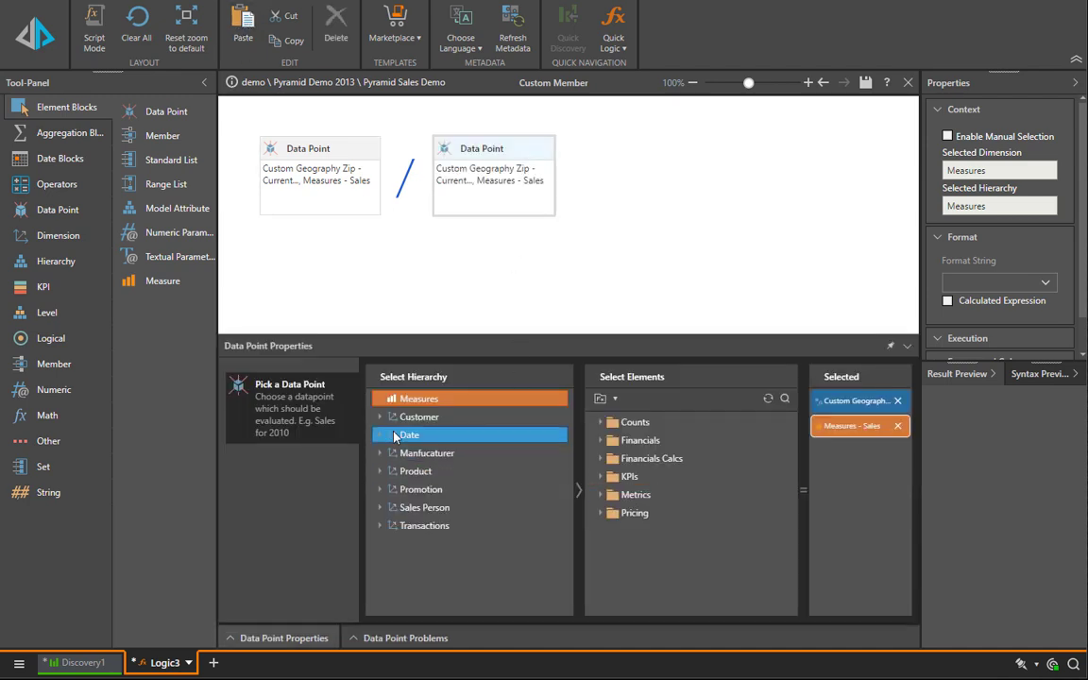
{"action": "left_click", "coordinate": [833, 401]}
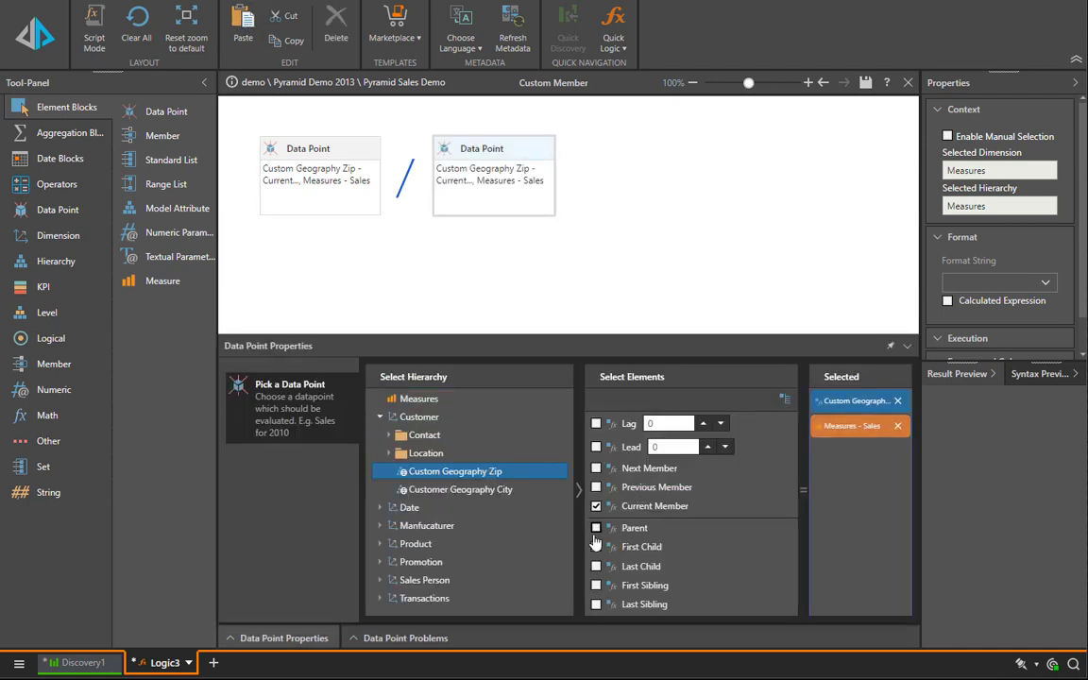
{"action": "left_click", "coordinate": [595, 528]}
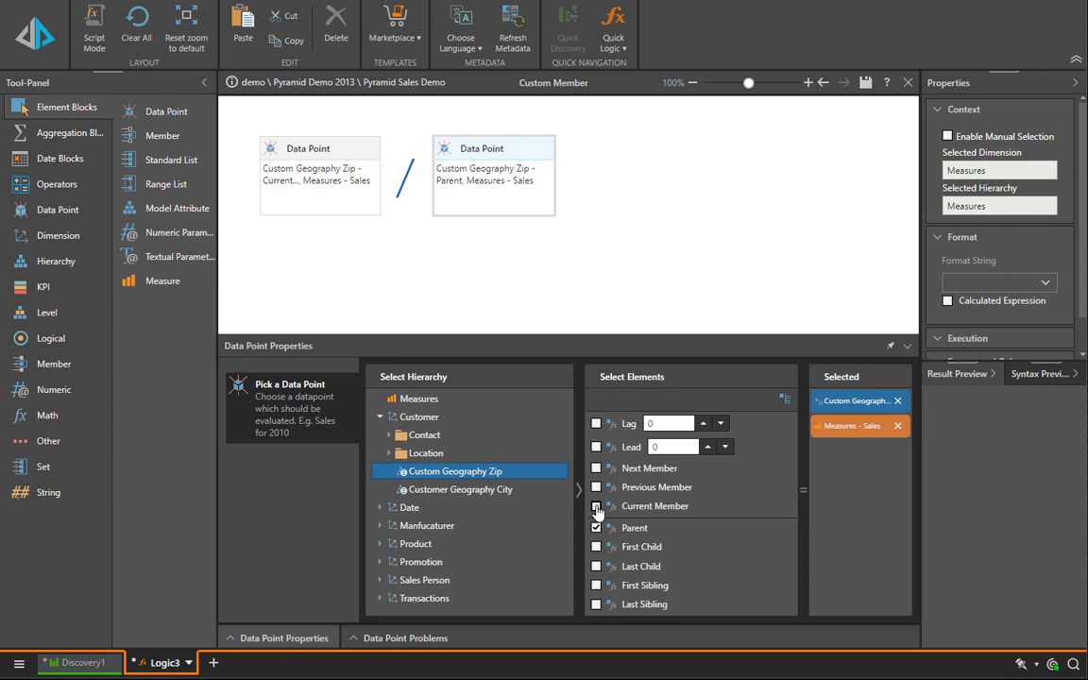
{"action": "left_click", "coordinate": [1046, 286]}
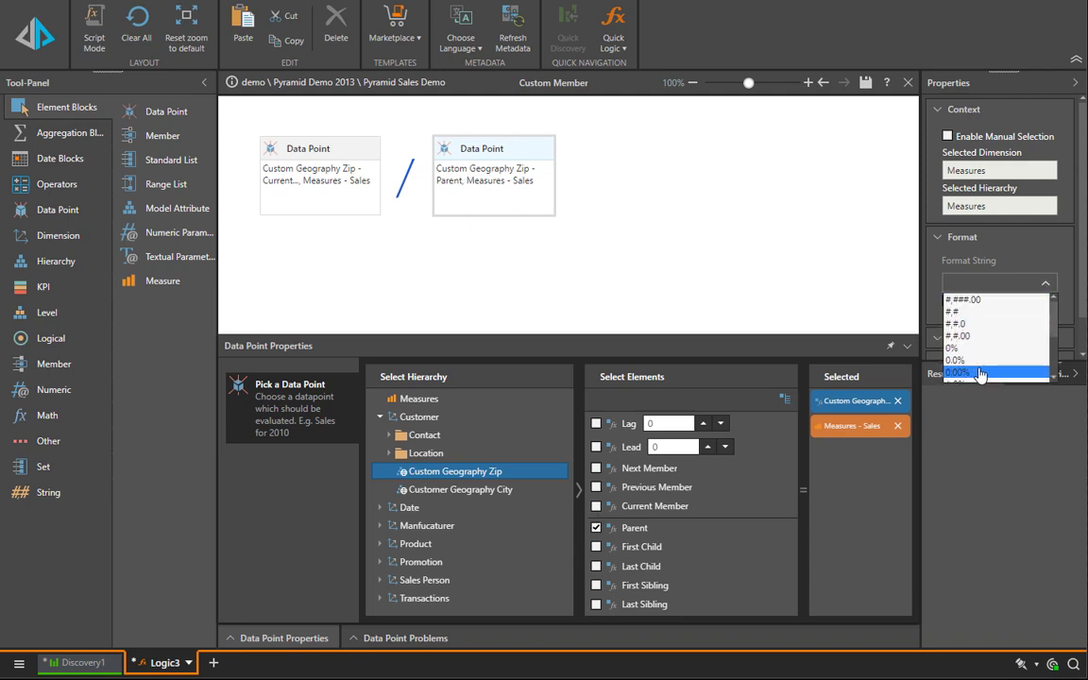
{"action": "left_click", "coordinate": [980, 370]}
Save the formula as '% sales of parent' in My Content, replacing the existing file
{"action": "left_click", "coordinate": [865, 83]}
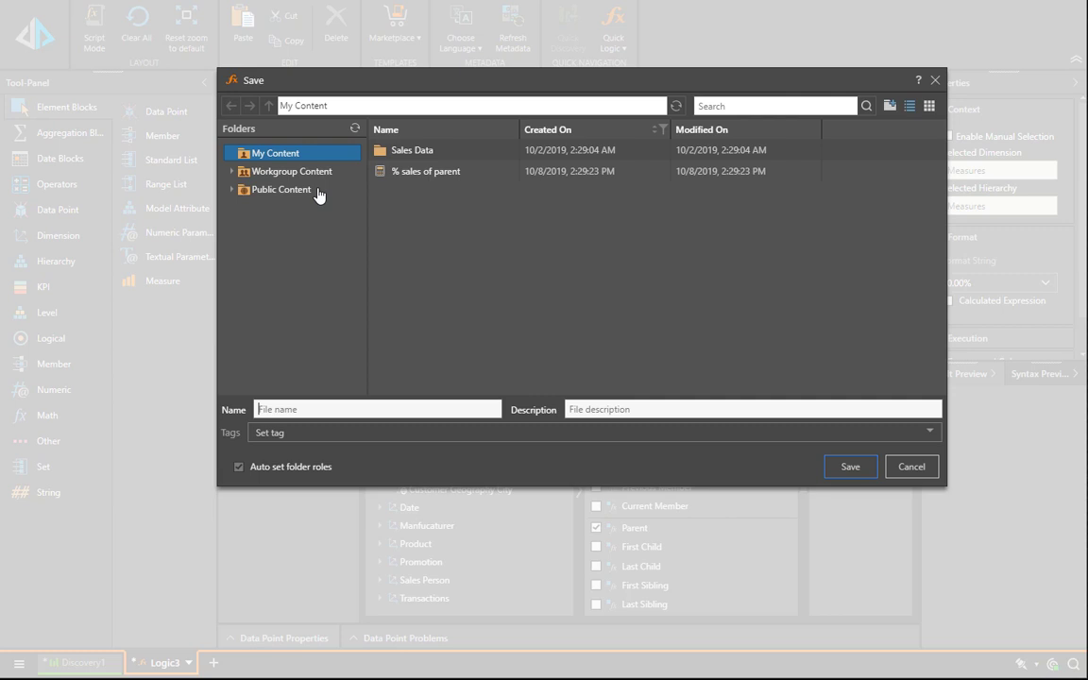
{"action": "left_click", "coordinate": [395, 174]}
{"action": "left_click", "coordinate": [850, 466]}
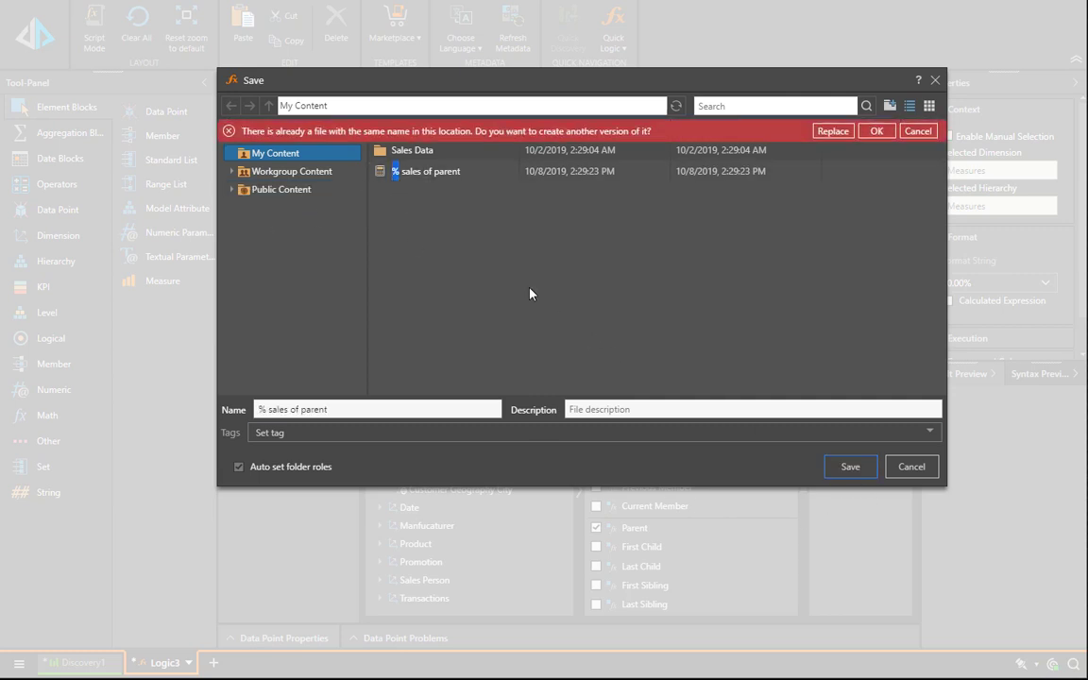
{"action": "left_click", "coordinate": [844, 134]}
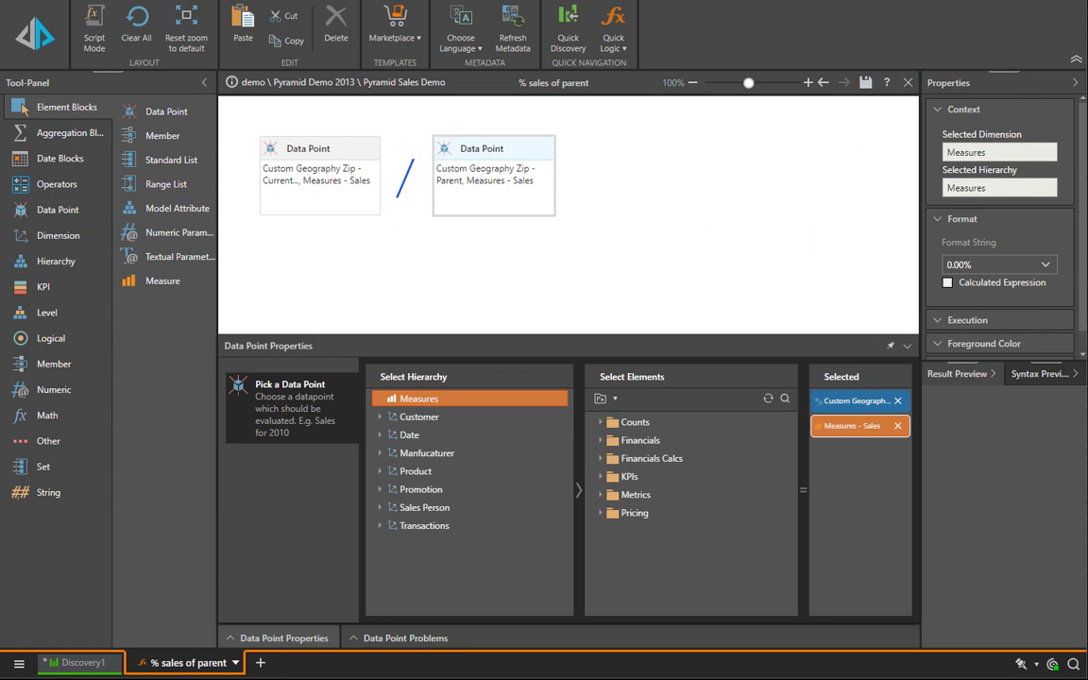
Add the saved '% sales of parent' formula from My Content to the Discovery1 grid values
{"action": "left_click", "coordinate": [87, 665]}
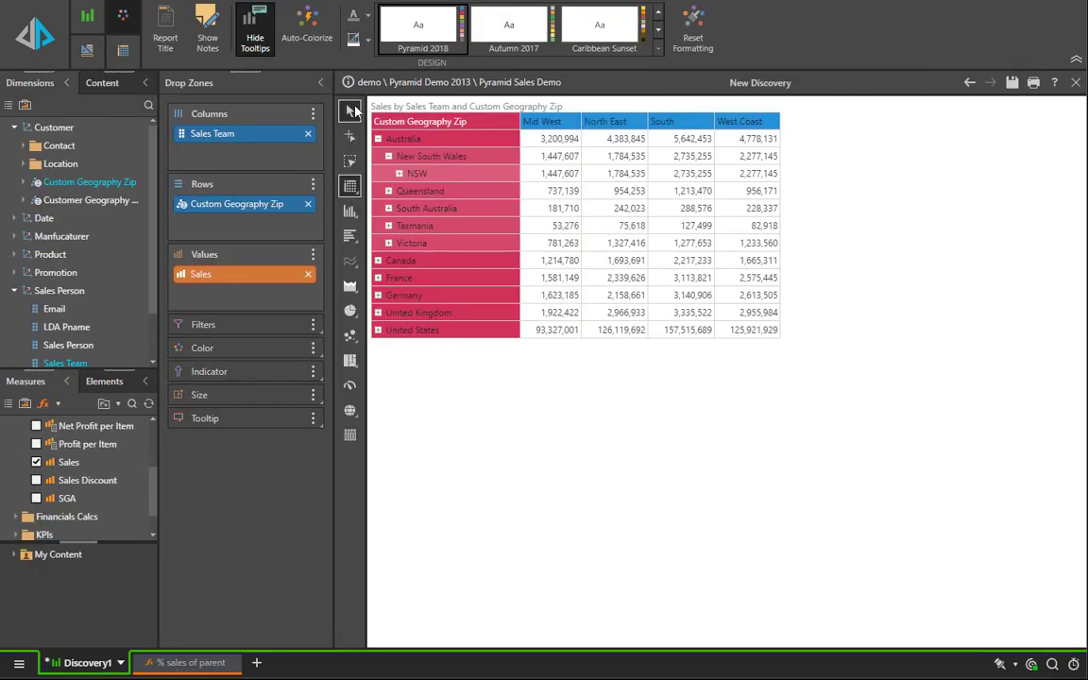
{"action": "left_click", "coordinate": [60, 555]}
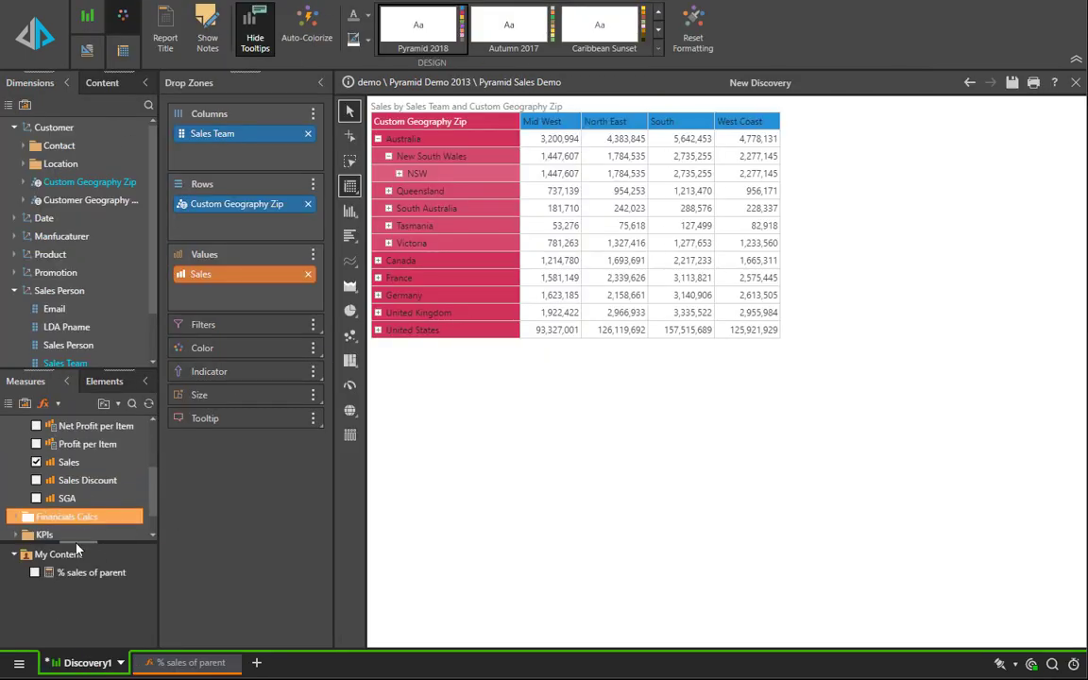
{"action": "left_click", "coordinate": [35, 572]}
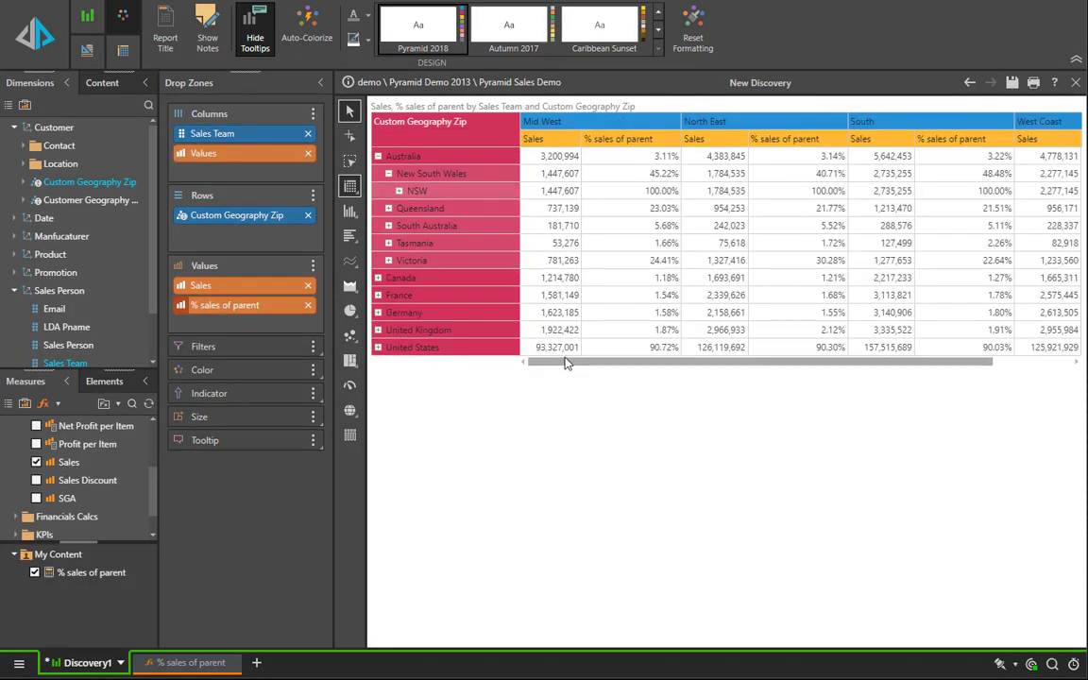
Collapse New South Wales and add the All Zip Codes total row from Custom Geography Zip
{"action": "left_click", "coordinate": [389, 174]}
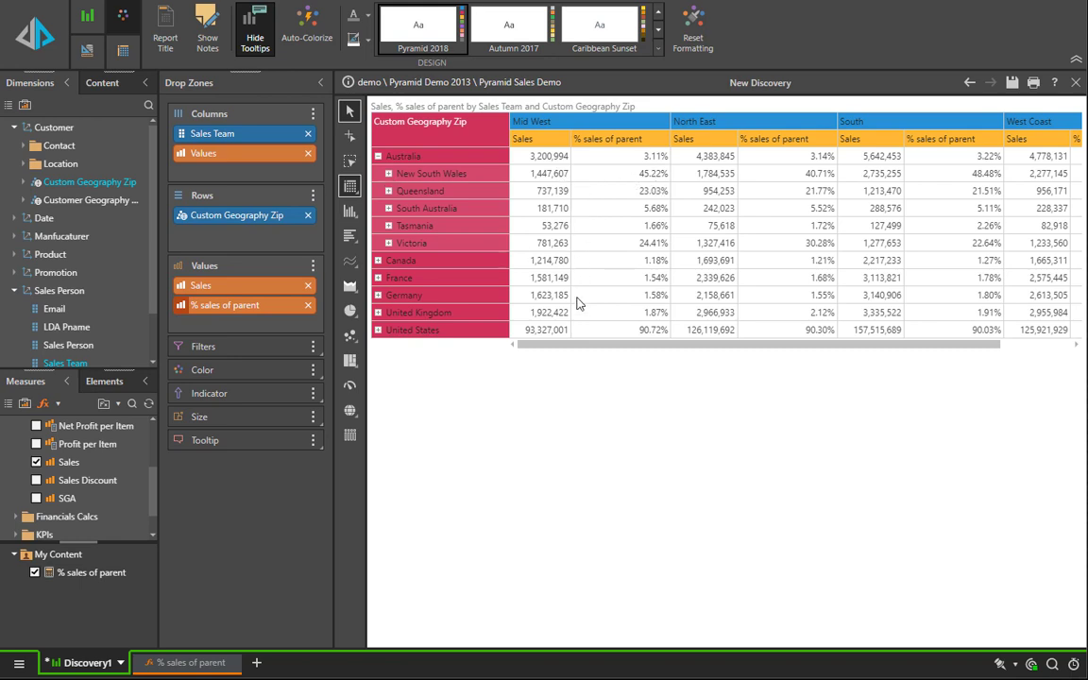
{"action": "left_click", "coordinate": [231, 215]}
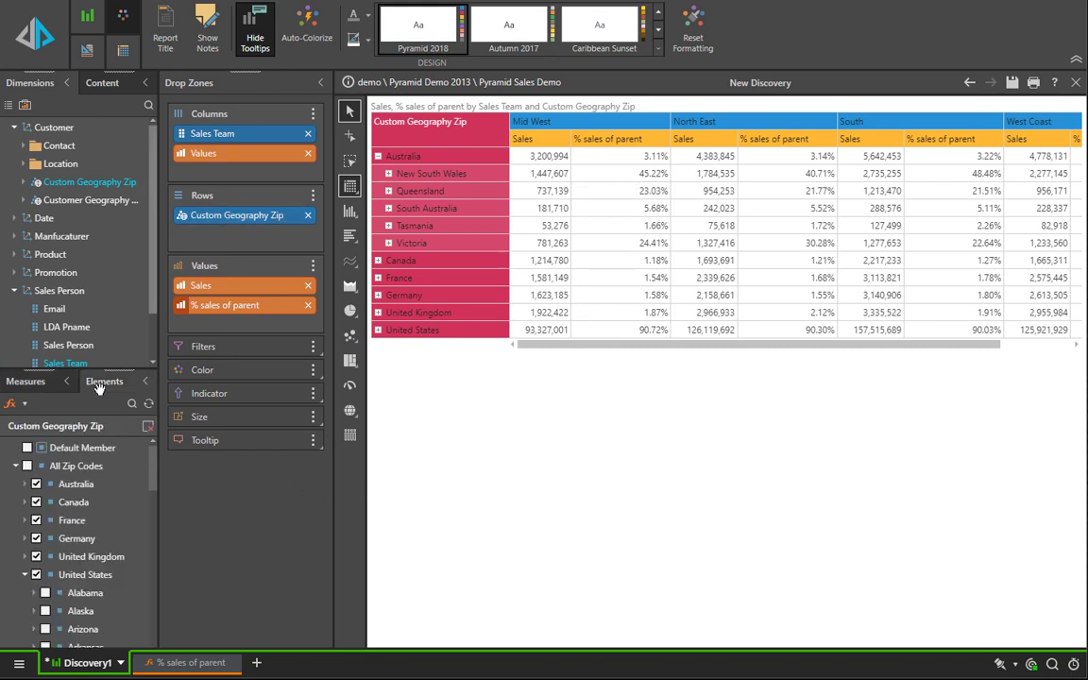
{"action": "left_click", "coordinate": [28, 466]}
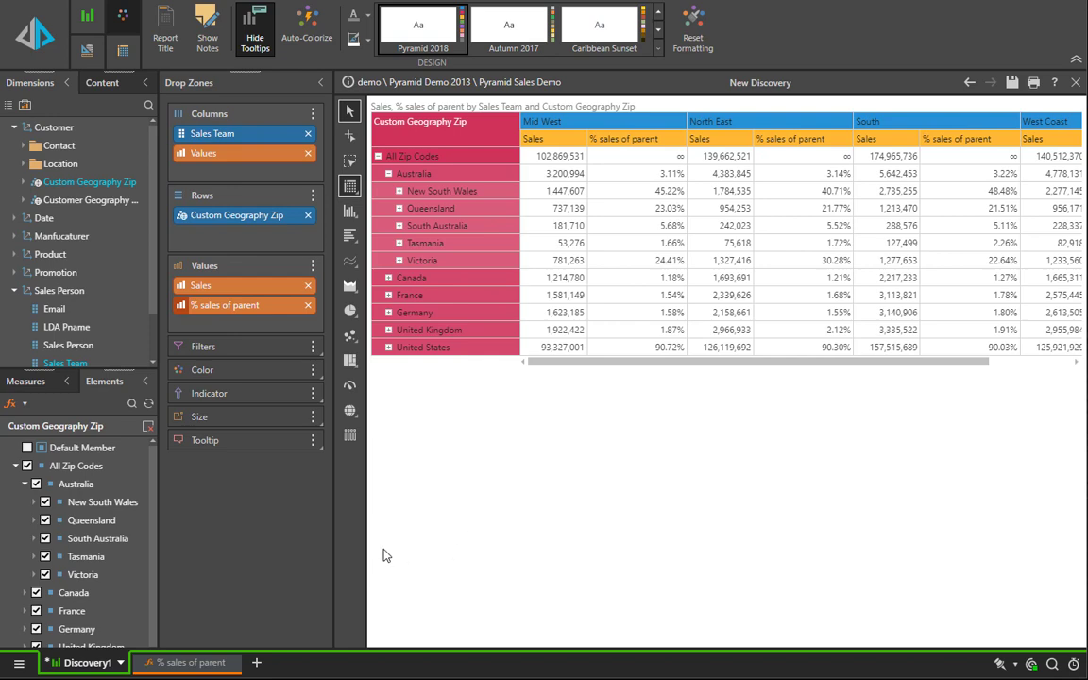
Drop Sales from Values, then expand United States into states and Alaska into zip areas
{"action": "left_click", "coordinate": [308, 286]}
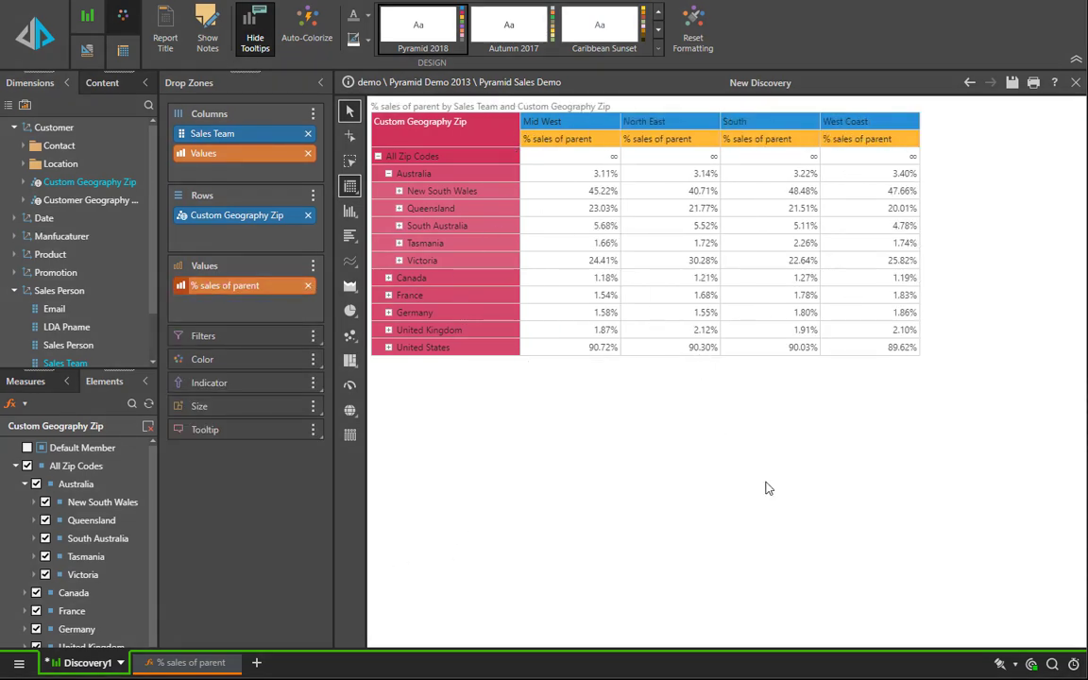
{"action": "left_click", "coordinate": [388, 347]}
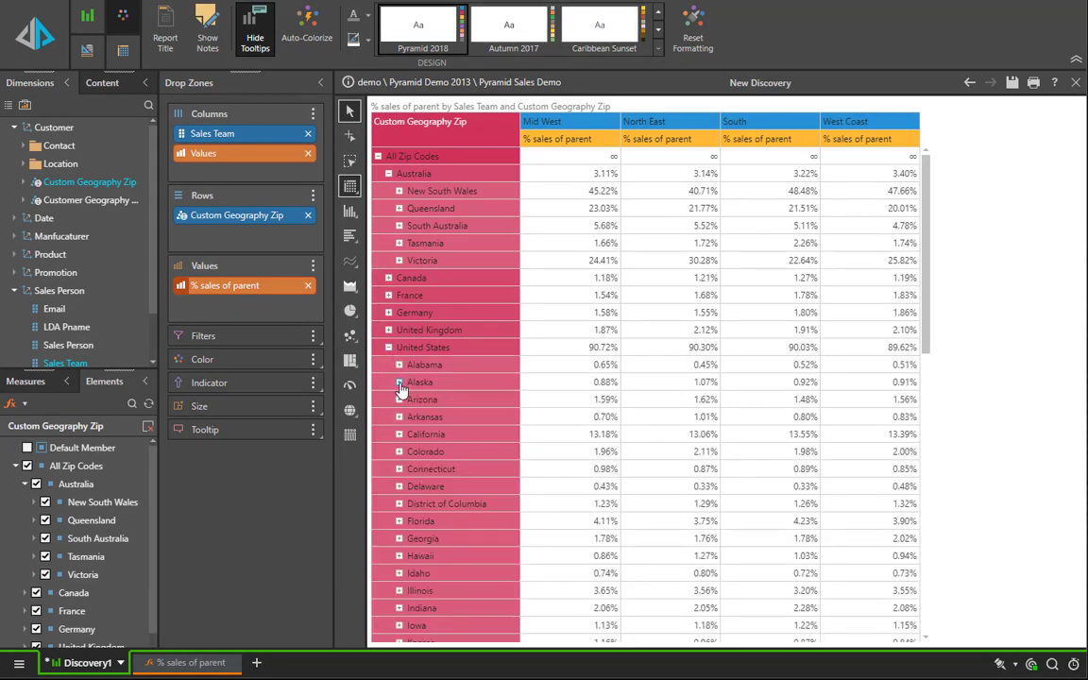
{"action": "left_click", "coordinate": [398, 382]}
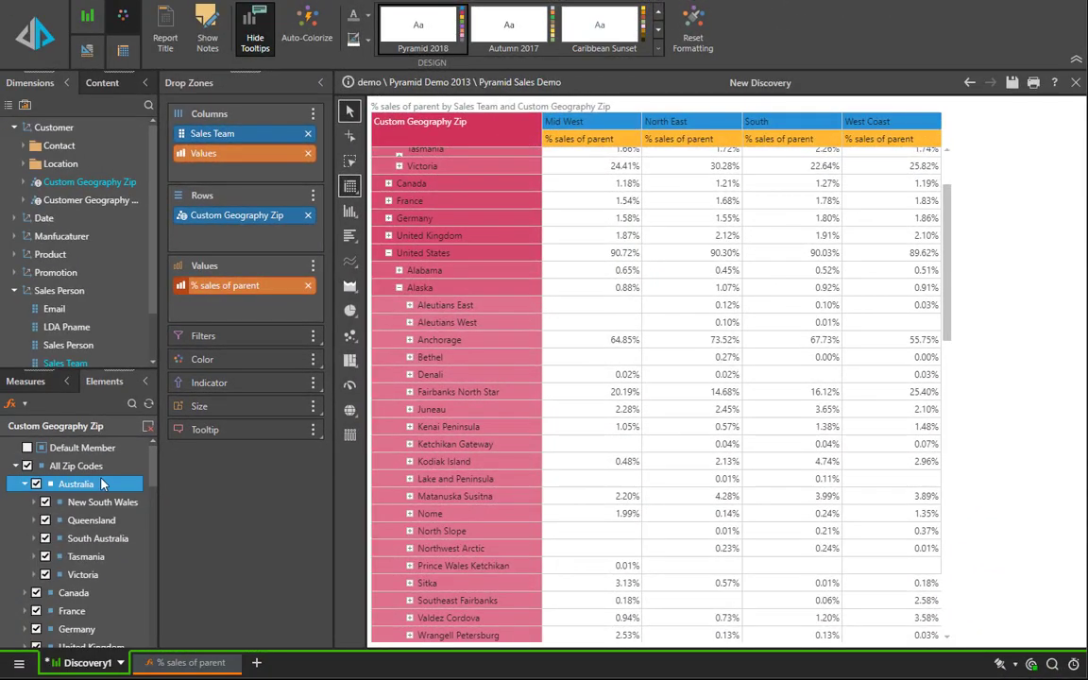
Start a new custom list listing all County descendants of Custom Geography Zip's All Zip Codes
{"action": "left_click", "coordinate": [24, 404]}
{"action": "left_click", "coordinate": [38, 446]}
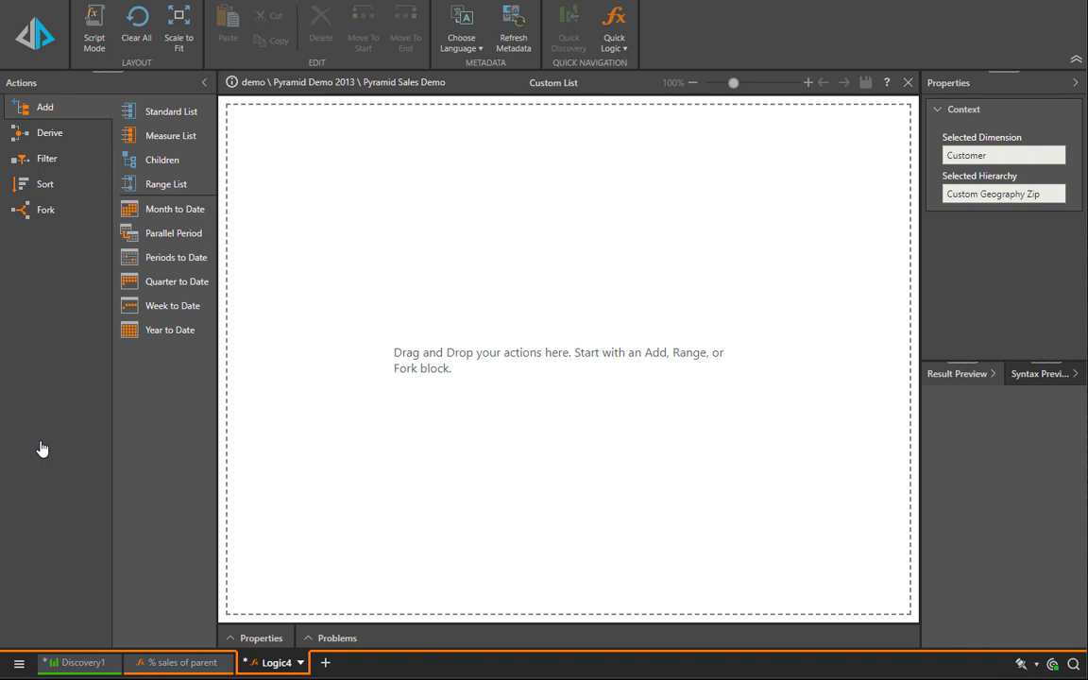
{"action": "left_click_drag", "start_coordinate": [162, 111], "coordinate": [283, 165]}
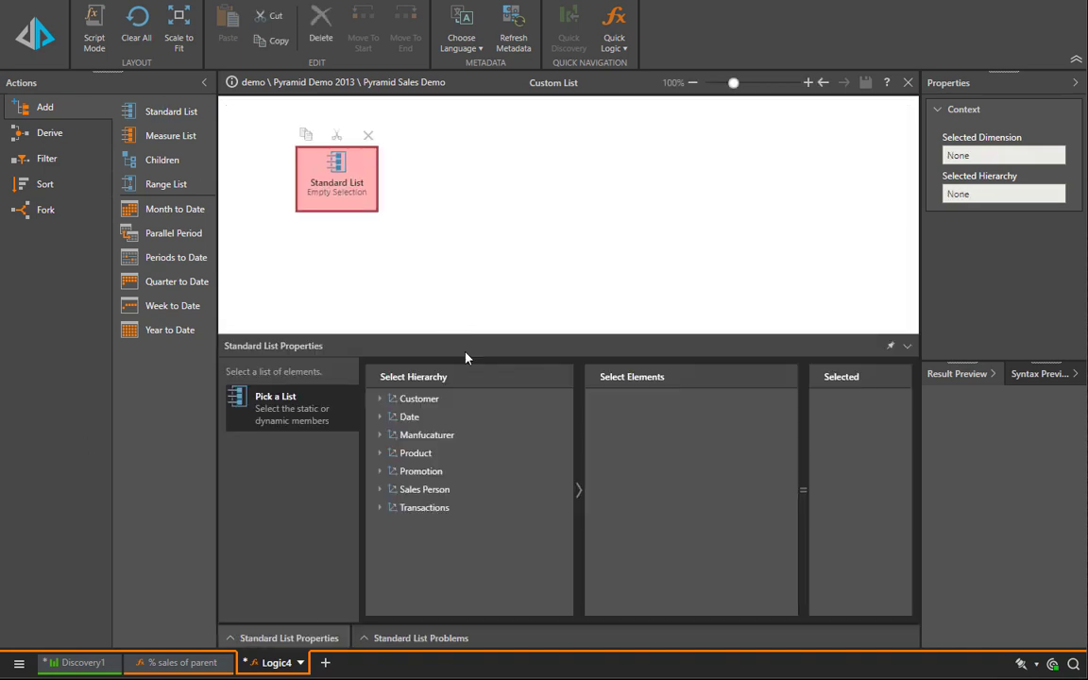
{"action": "left_click", "coordinate": [462, 416]}
{"action": "double_click", "coordinate": [418, 398]}
{"action": "left_click", "coordinate": [455, 454]}
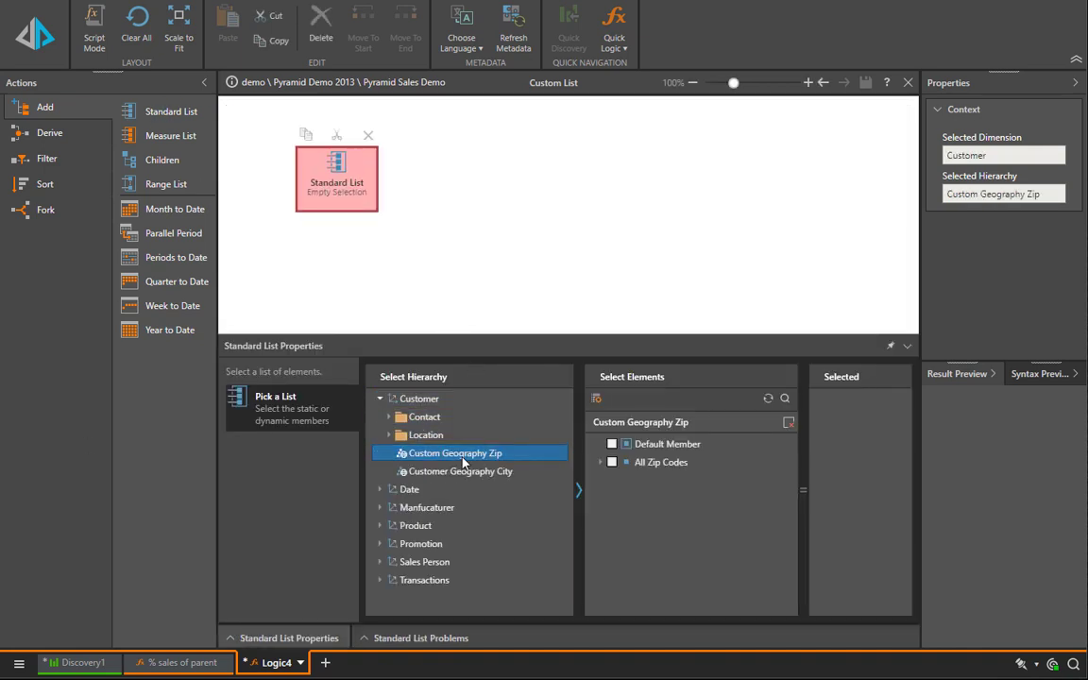
{"action": "right_click", "coordinate": [671, 465]}
{"action": "mouse_move", "coordinate": [737, 477]}
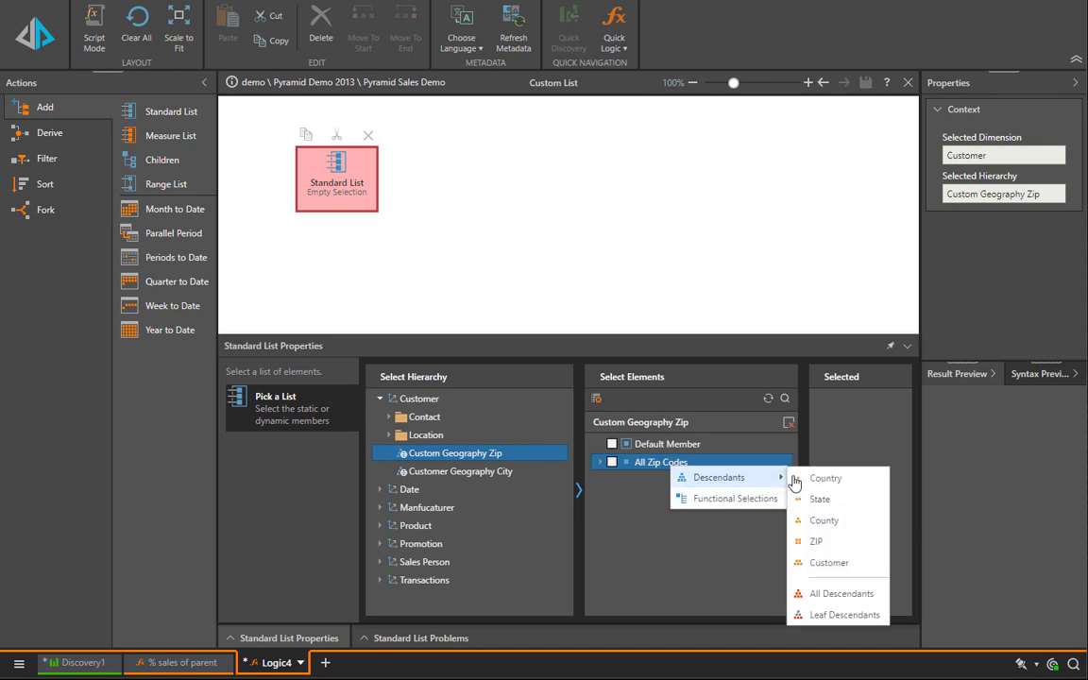
{"action": "left_click", "coordinate": [836, 524]}
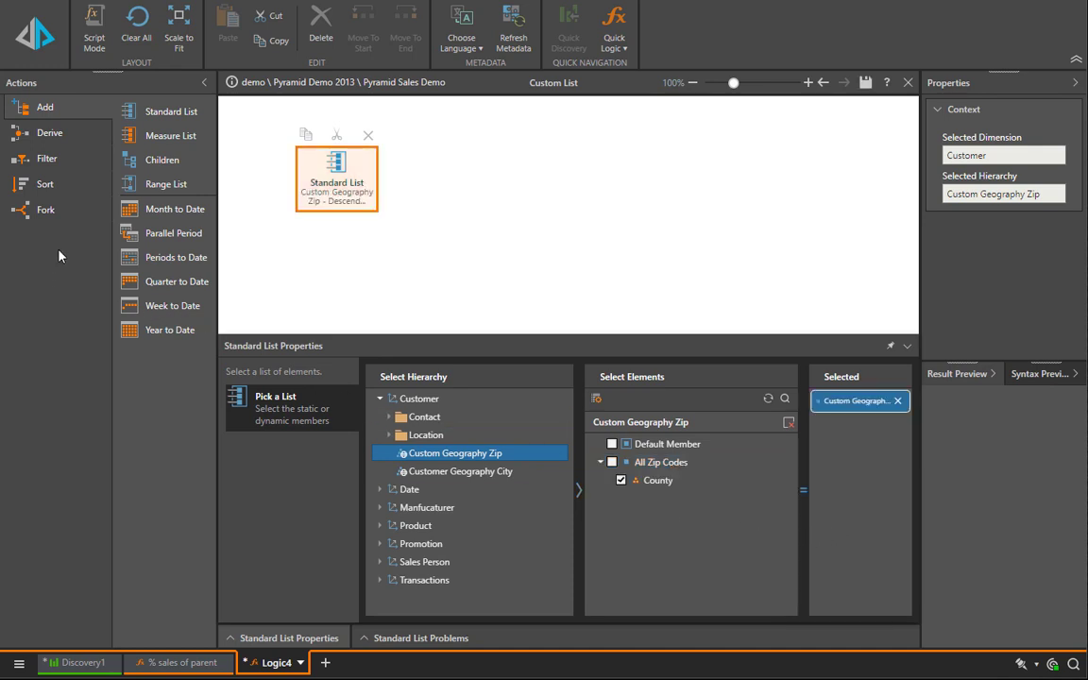
Add a Top Count 25 filter ranking counties by '% sales of parent'
{"action": "left_click", "coordinate": [44, 160]}
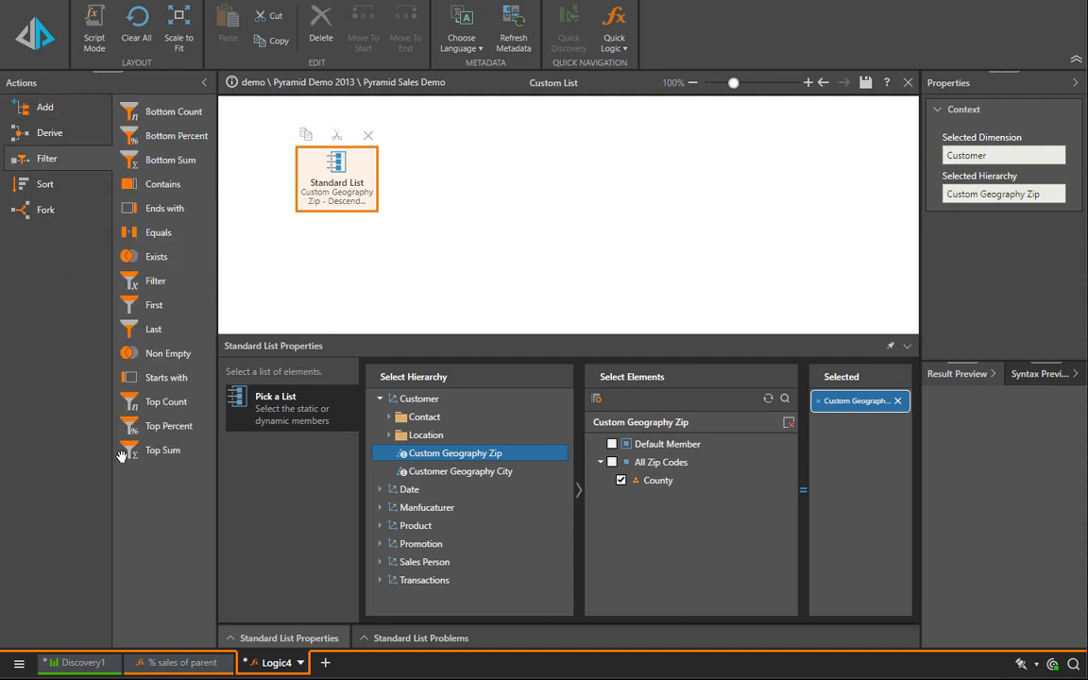
{"action": "left_click_drag", "start_coordinate": [132, 402], "coordinate": [415, 184]}
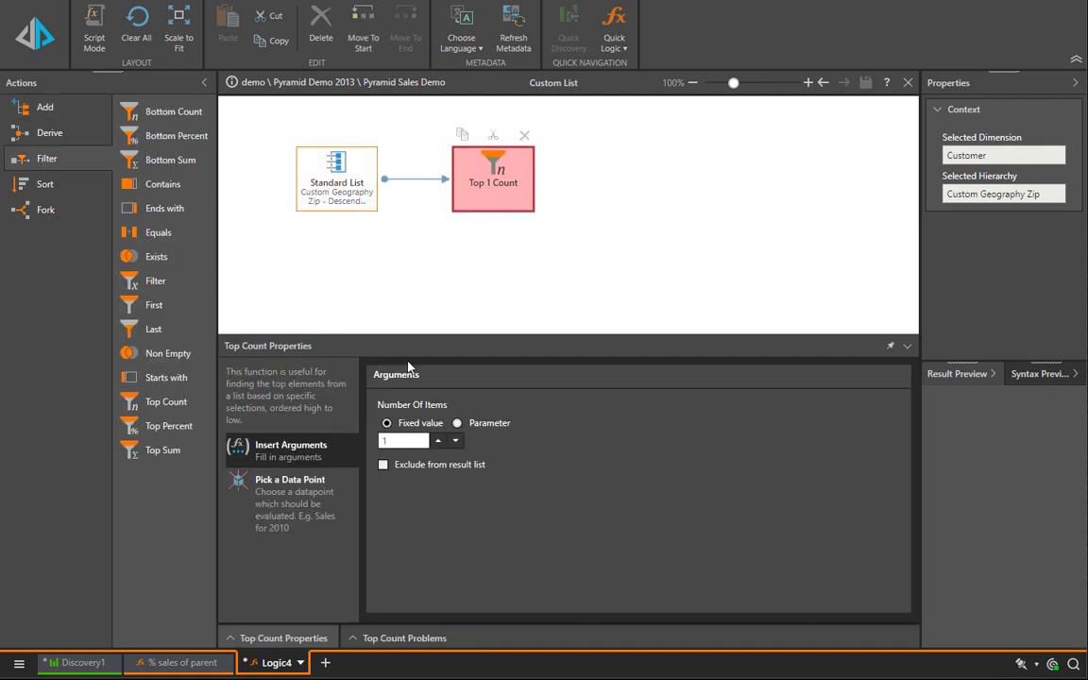
{"action": "double_click", "coordinate": [414, 441]}
{"action": "type", "text": "25"}
{"action": "left_click", "coordinate": [288, 487]}
{"action": "left_click", "coordinate": [457, 398]}
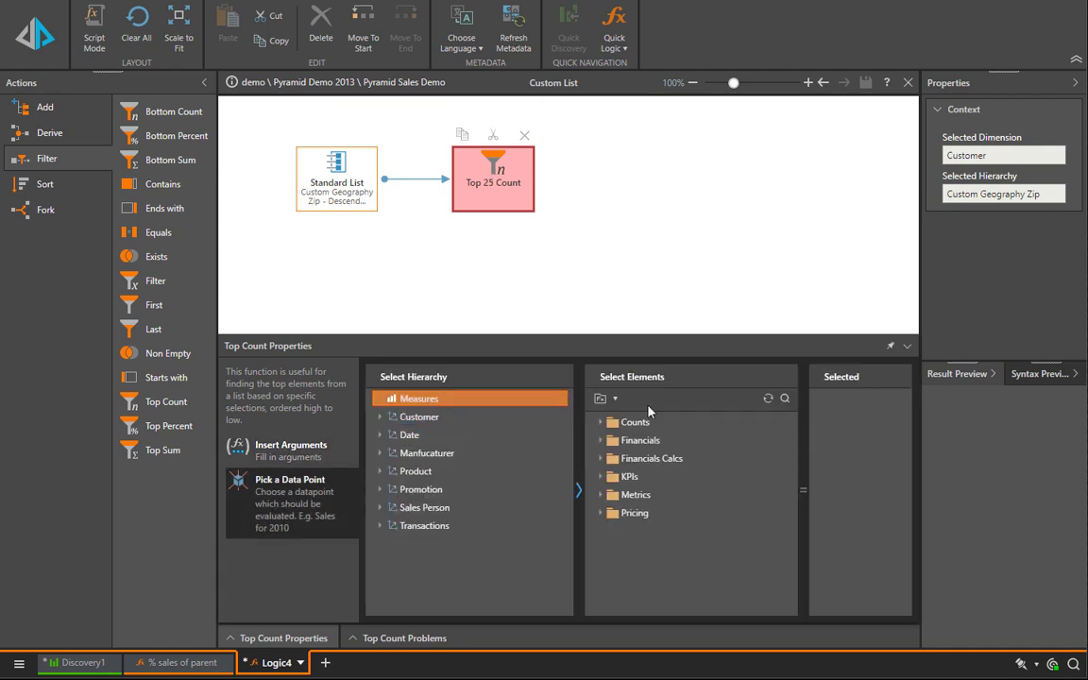
{"action": "left_click", "coordinate": [605, 398]}
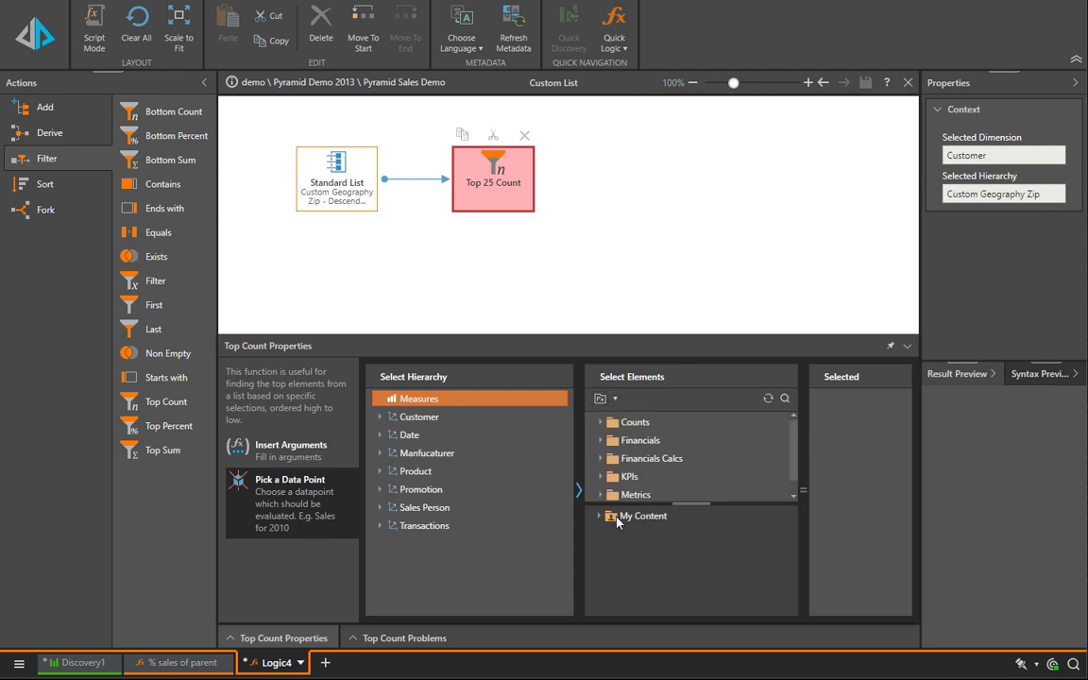
{"action": "left_click", "coordinate": [599, 516]}
{"action": "left_click", "coordinate": [620, 534]}
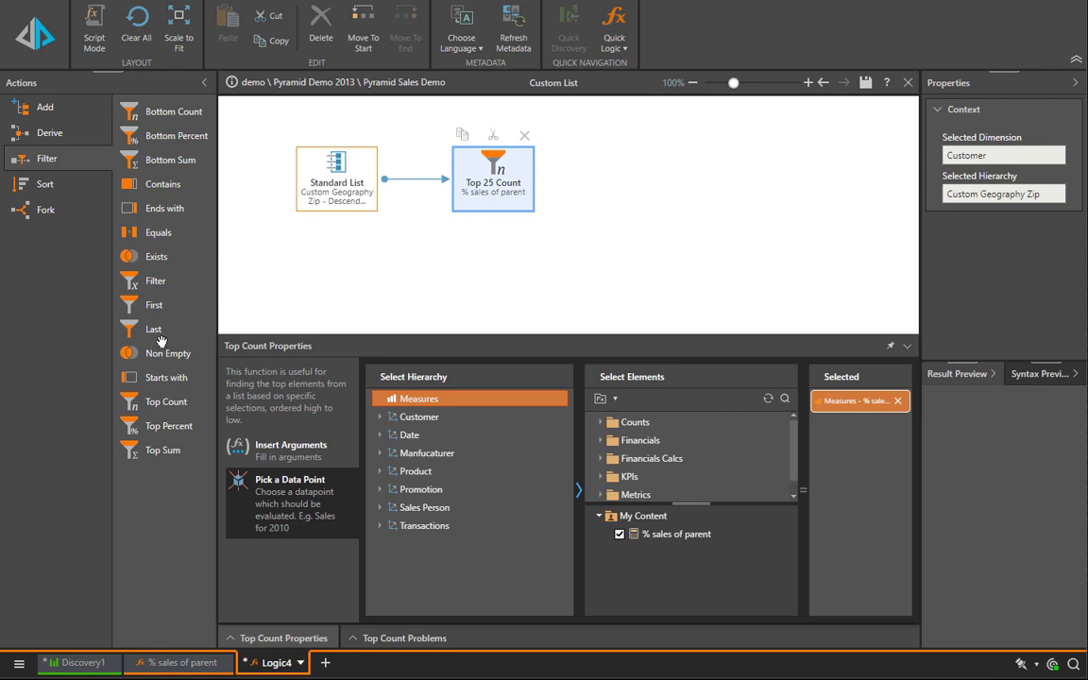
Append a Last 15 filter and an Order by label sort, Descending with Broken Hierarchy
{"action": "left_click_drag", "start_coordinate": [159, 336], "coordinate": [566, 198]}
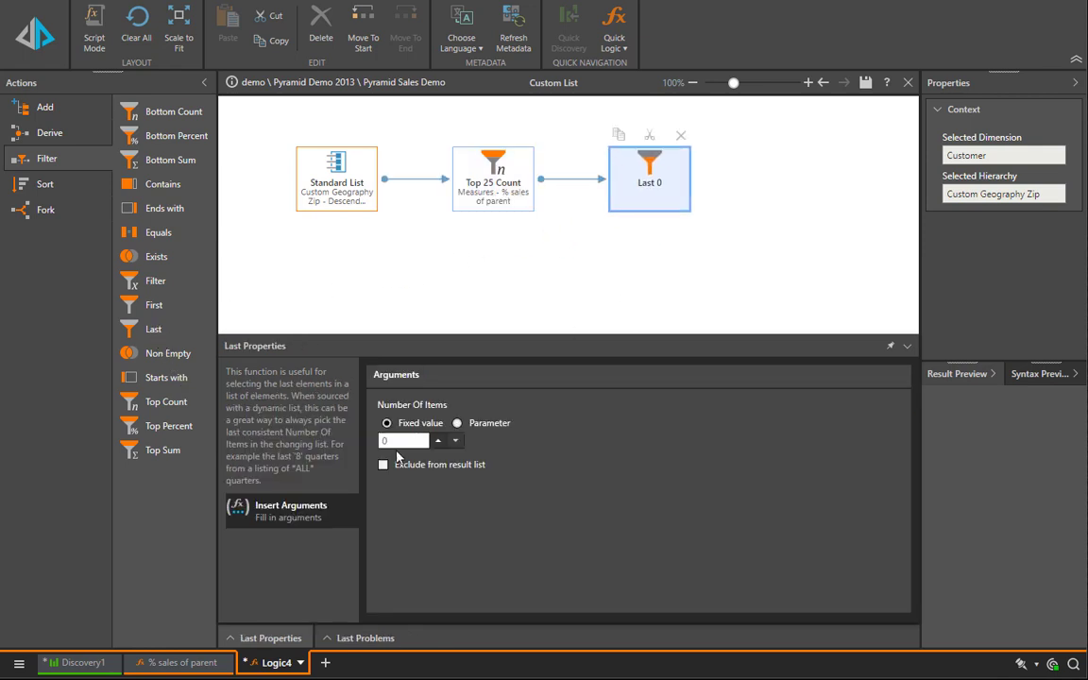
{"action": "type", "text": "15"}
{"action": "left_click", "coordinate": [43, 184]}
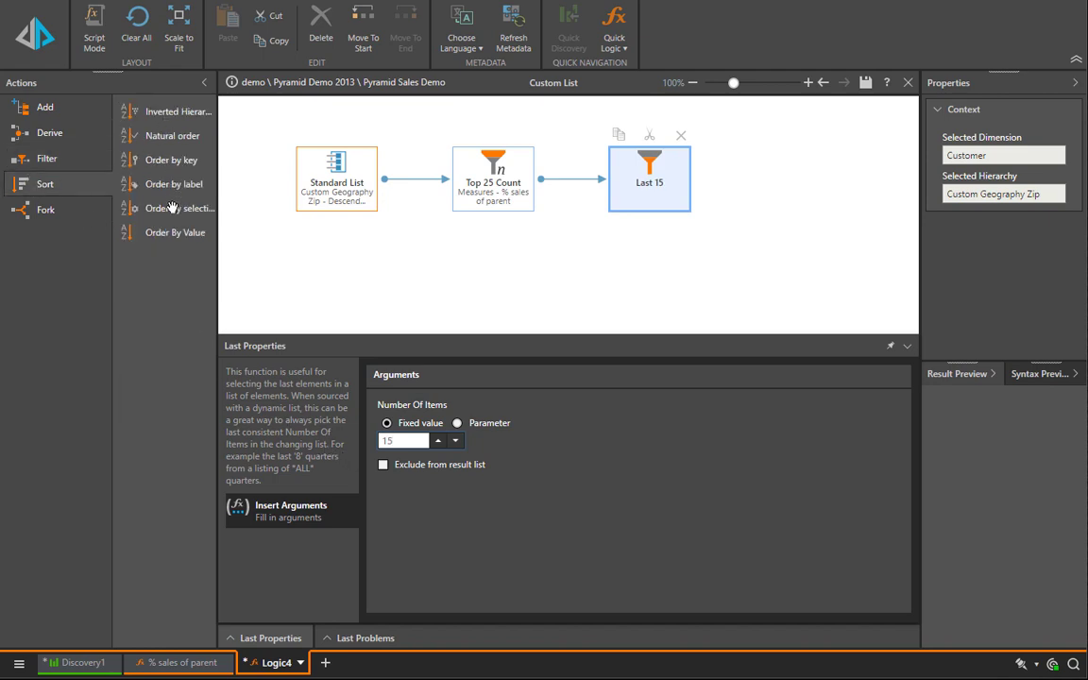
{"action": "left_click_drag", "start_coordinate": [175, 184], "coordinate": [775, 217]}
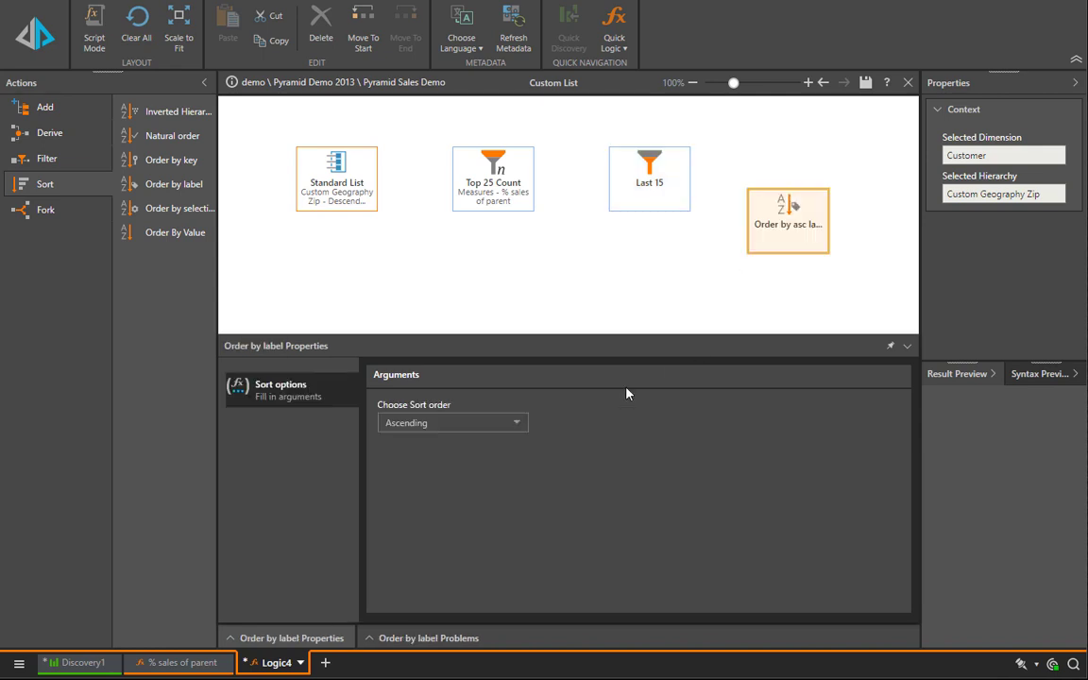
{"action": "left_click", "coordinate": [444, 424]}
{"action": "left_click", "coordinate": [447, 496]}
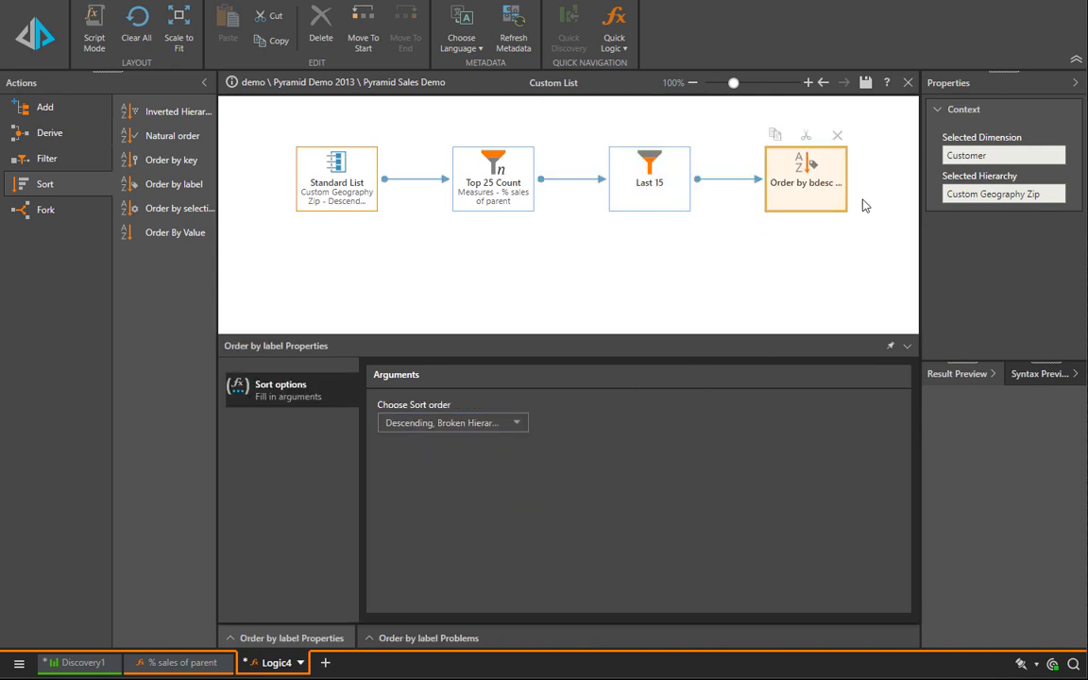
Save the custom list with the name 'my county list'
{"action": "left_click", "coordinate": [864, 82]}
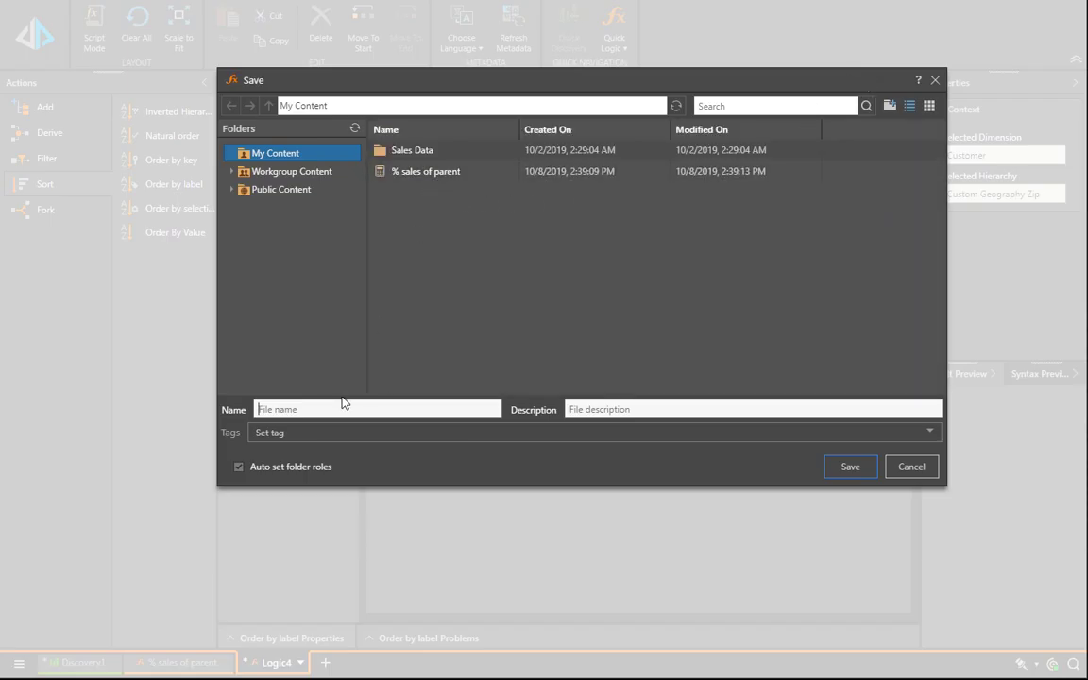
{"action": "type", "text": "my county list"}
{"action": "left_click", "coordinate": [852, 466]}
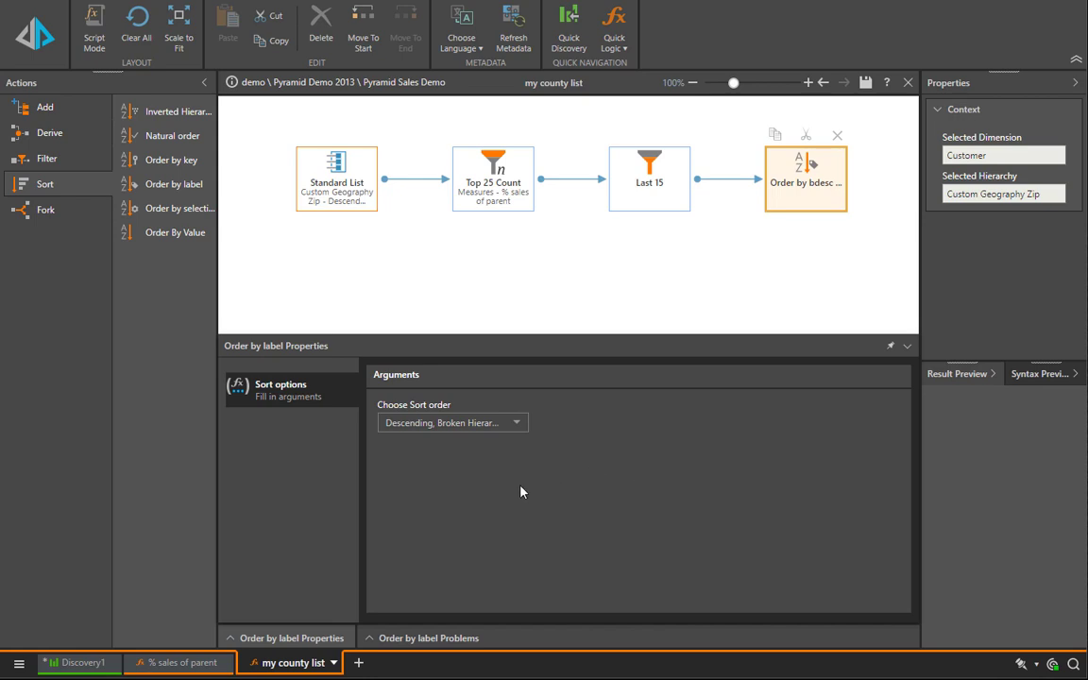
In Discovery1, replace the Custom Geography Zip member rows with 'my county list'
{"action": "left_click", "coordinate": [85, 662]}
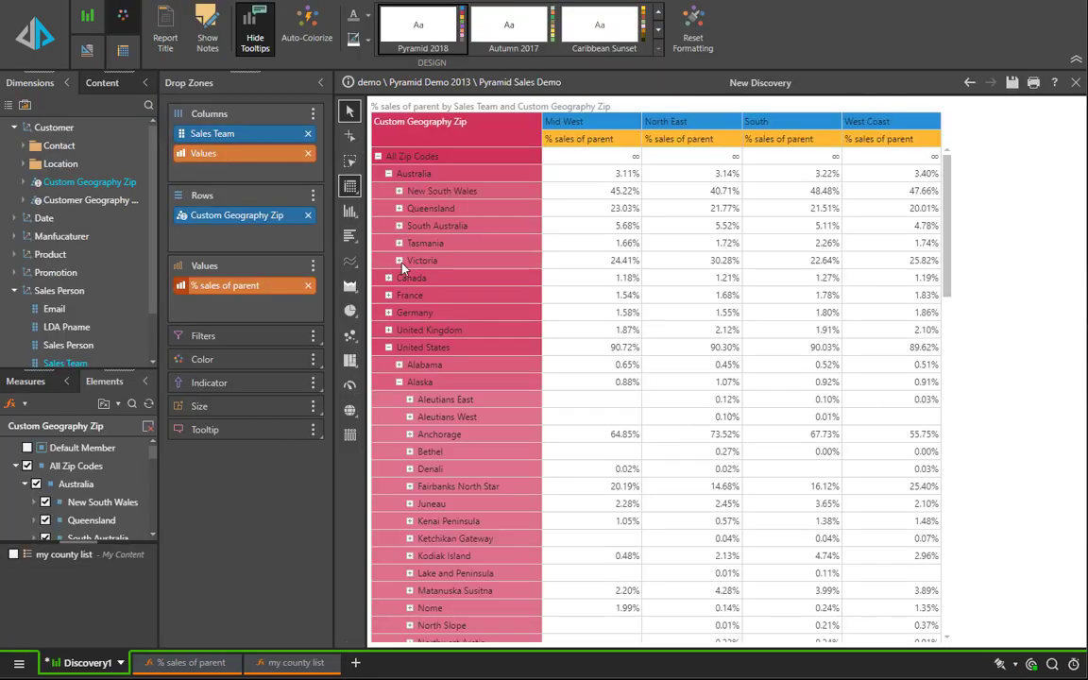
{"action": "left_click", "coordinate": [149, 429]}
{"action": "left_click", "coordinate": [13, 554]}
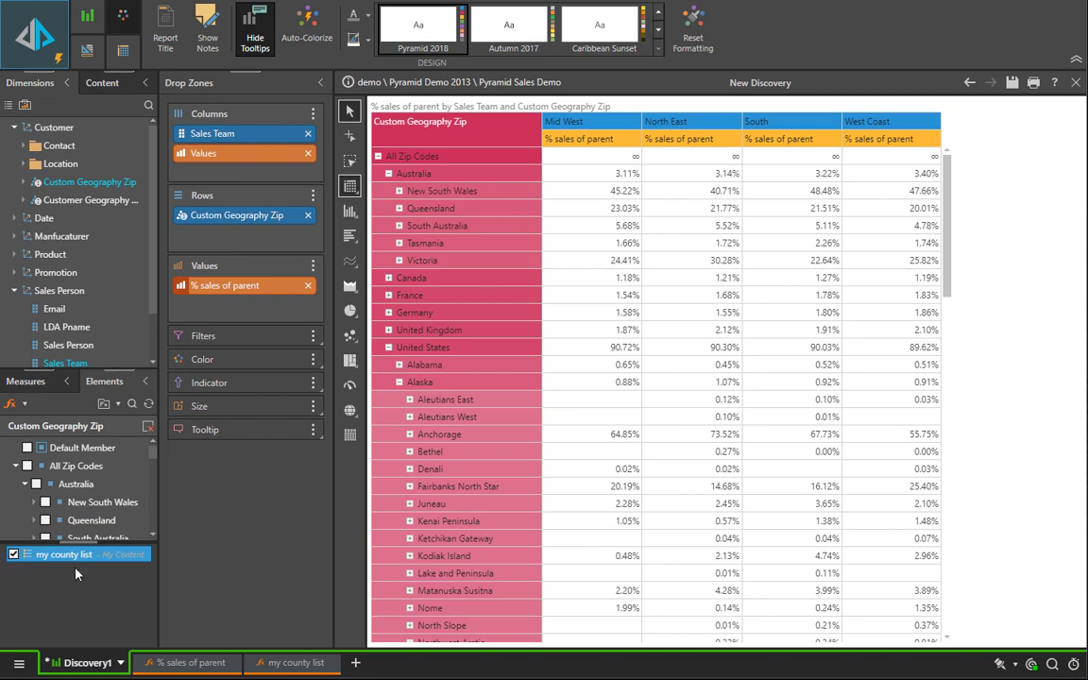